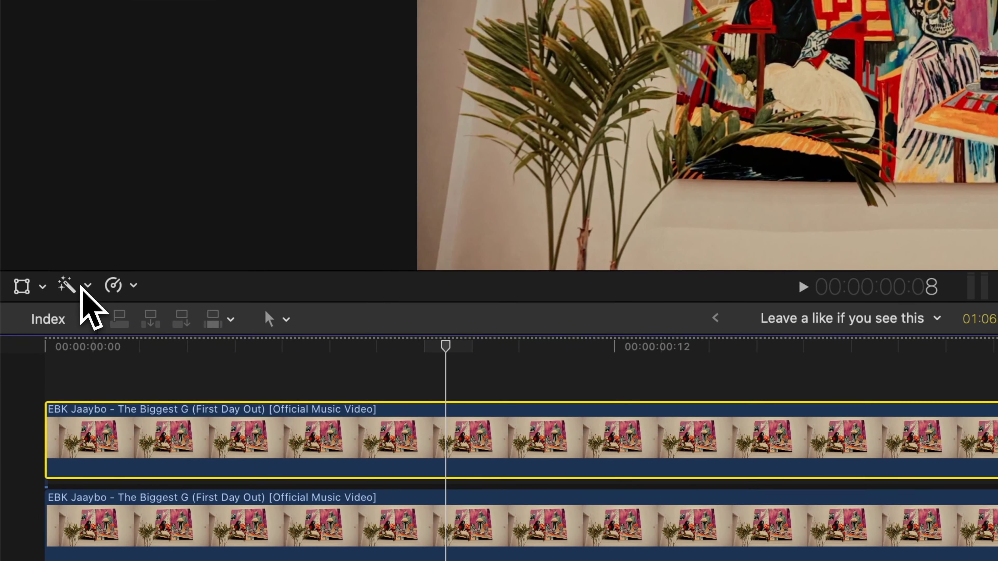
# Add a magnetic mask to the upper music video clip and include the wall painting, including its dark lower area
pyautogui.click(48, 349)
pyautogui.click(98, 425)
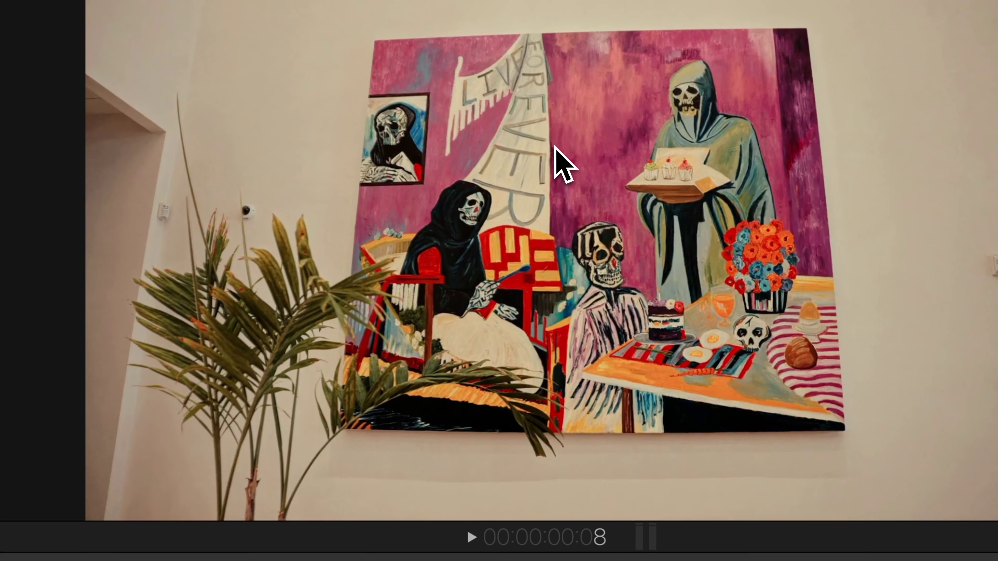
pyautogui.click(643, 69)
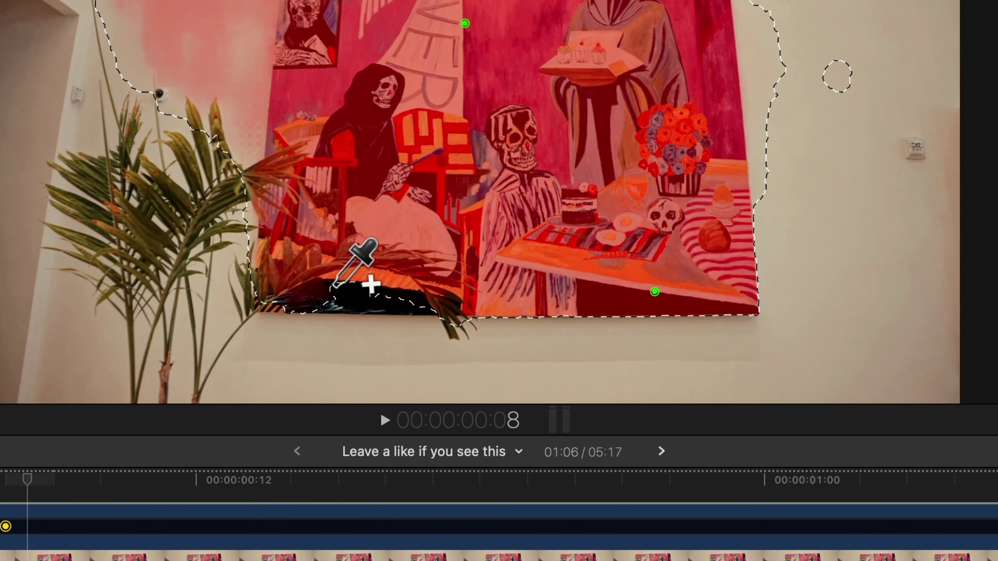
pyautogui.click(333, 286)
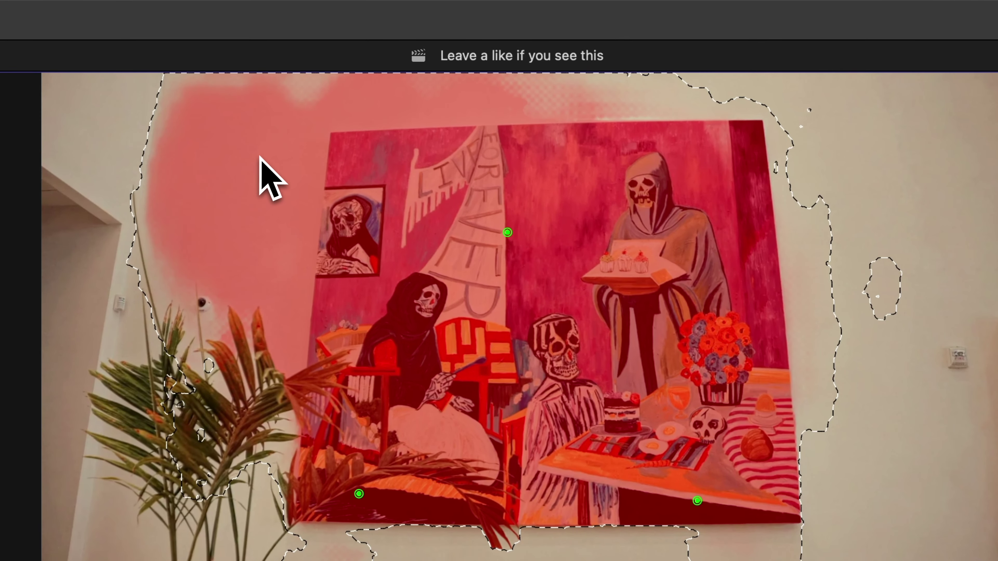
# Subtract the wall area from the painting's magnetic mask, analyze the mask through the clip and finish mask editing
pyautogui.keyDown('alt'); pyautogui.click(358, 103); pyautogui.keyUp('alt')
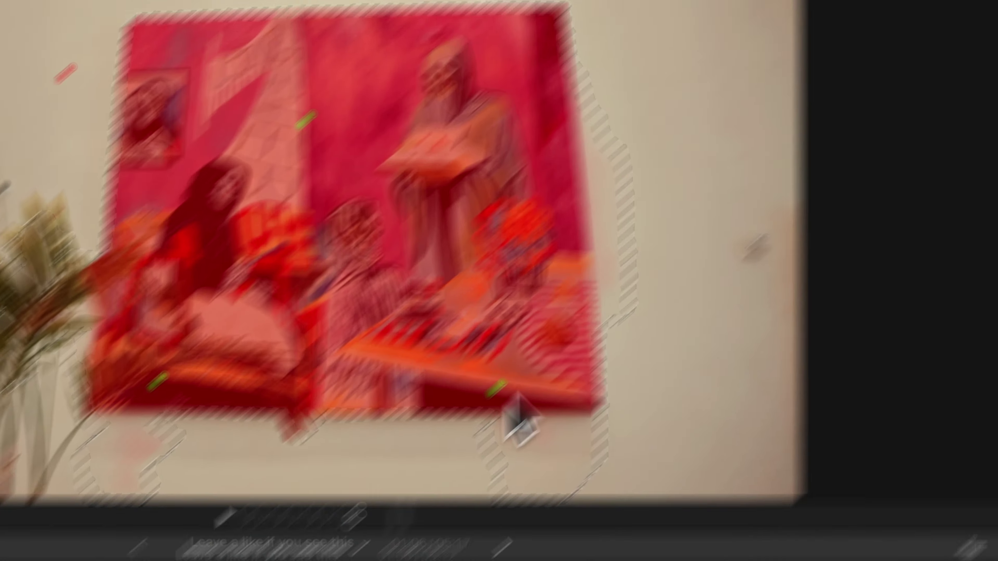
pyautogui.click(89, 89)
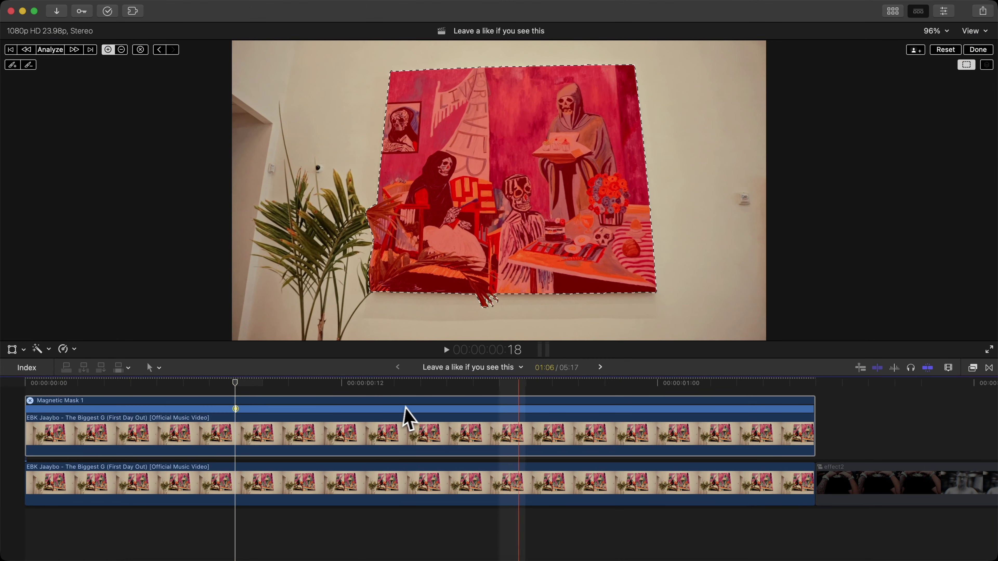
pyautogui.click(978, 50)
# Disable the lower music video clip and play back the isolated painting to check the mask
pyautogui.click(93, 486)
pyautogui.press('v')
pyautogui.press('space')
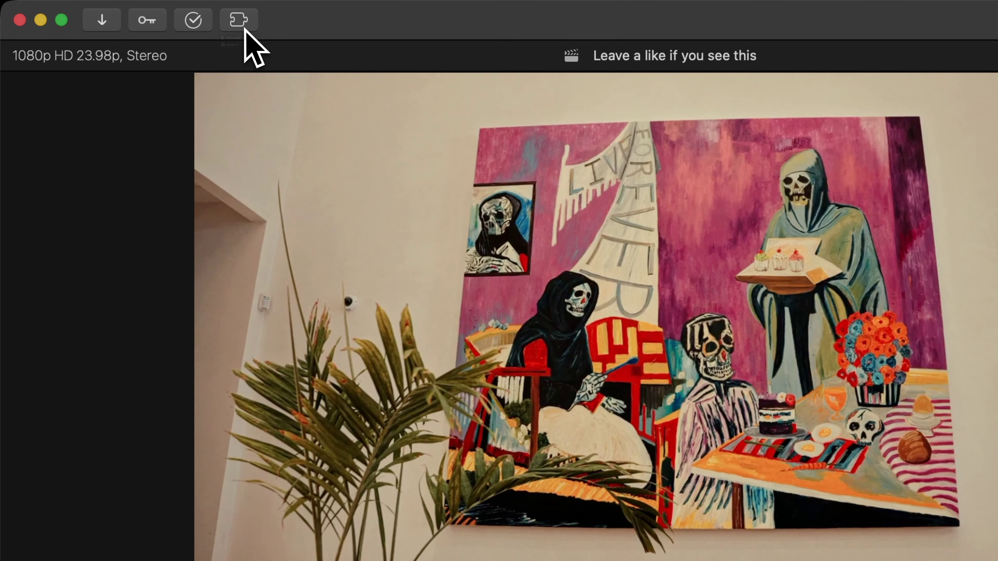
# Open the workflow extensions and look through the typography, effects, overlays and transitions in the KingTutsPro Favorites collection on MotionVFX
pyautogui.click(133, 10)
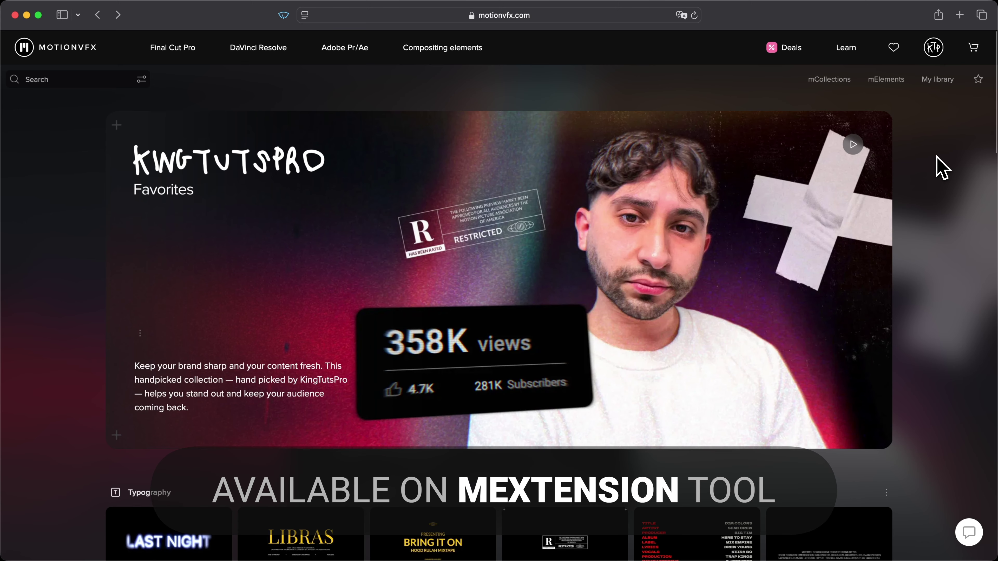
pyautogui.scroll(-3, 942, 167)
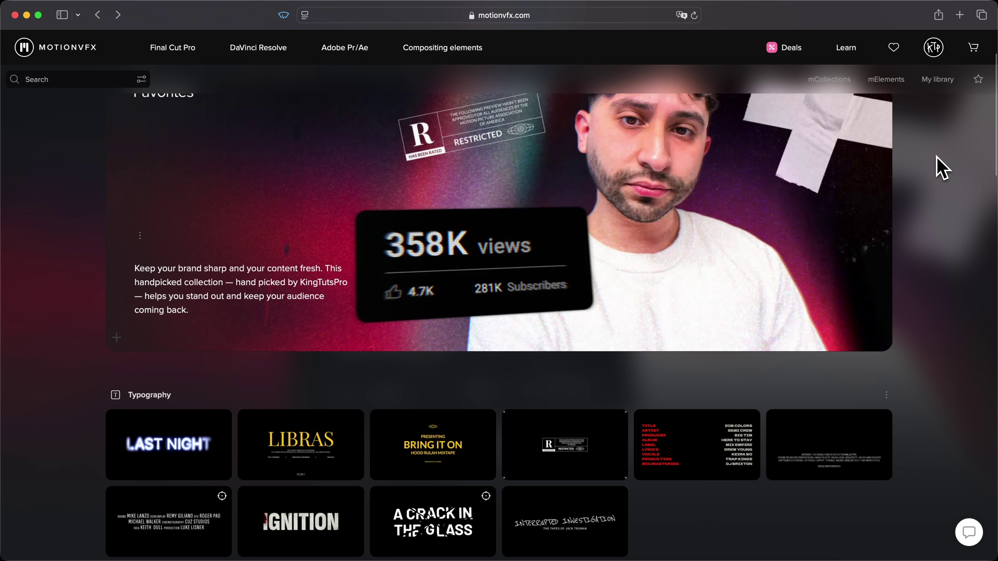
pyautogui.scroll(-5, 943, 167)
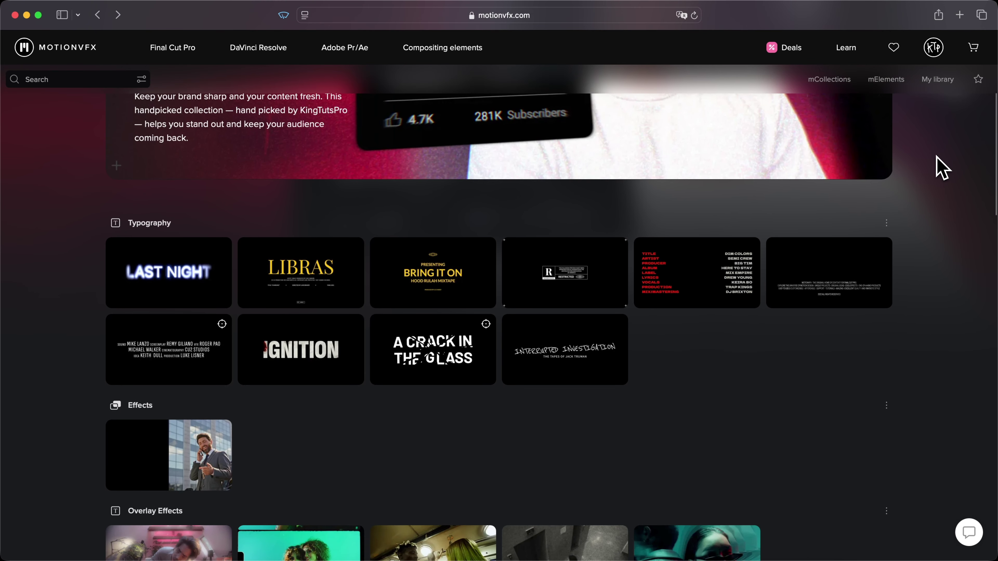
pyautogui.scroll(-1, 942, 167)
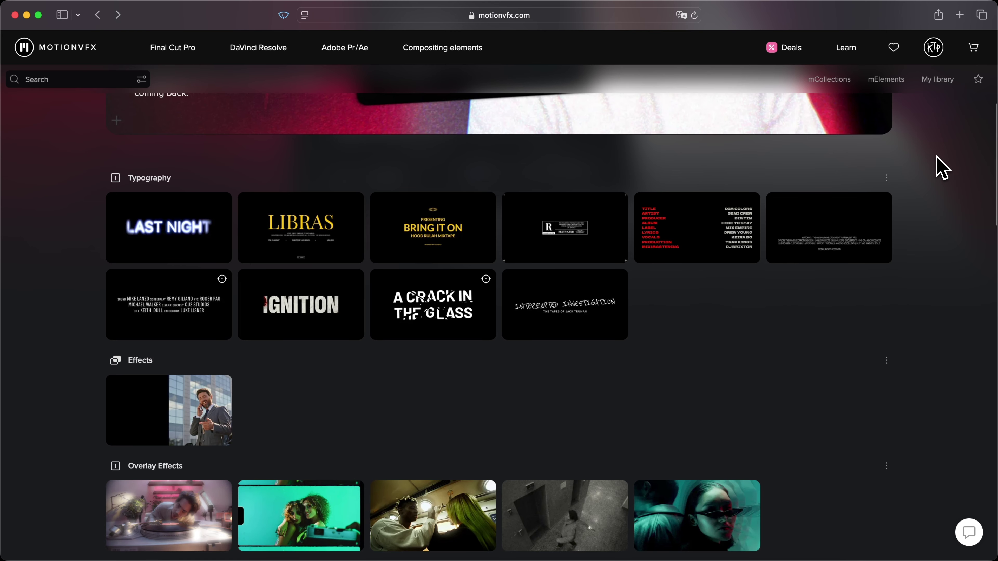
pyautogui.scroll(-1, 942, 167)
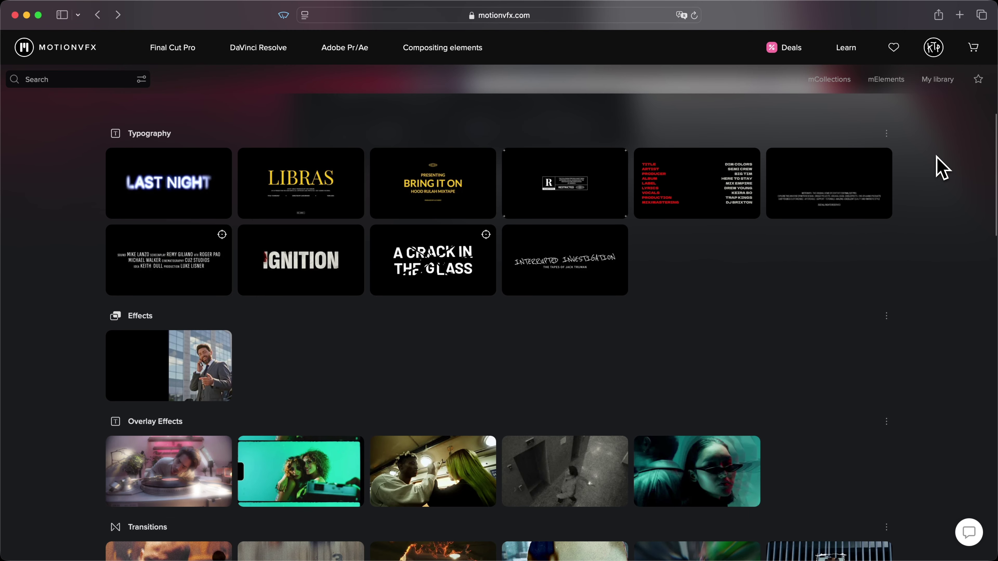
pyautogui.scroll(-1, 37, 221)
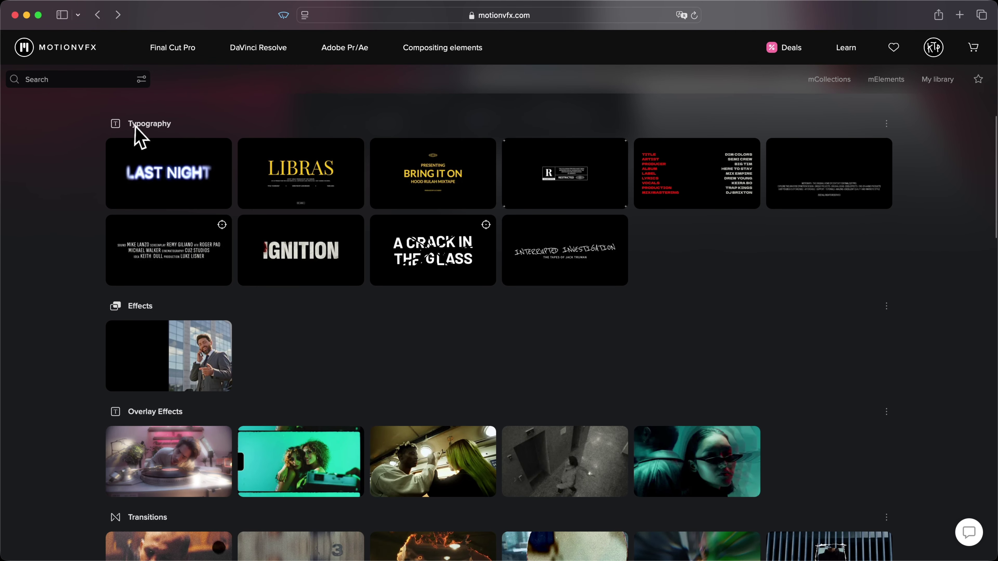
pyautogui.scroll(1, 234, 117)
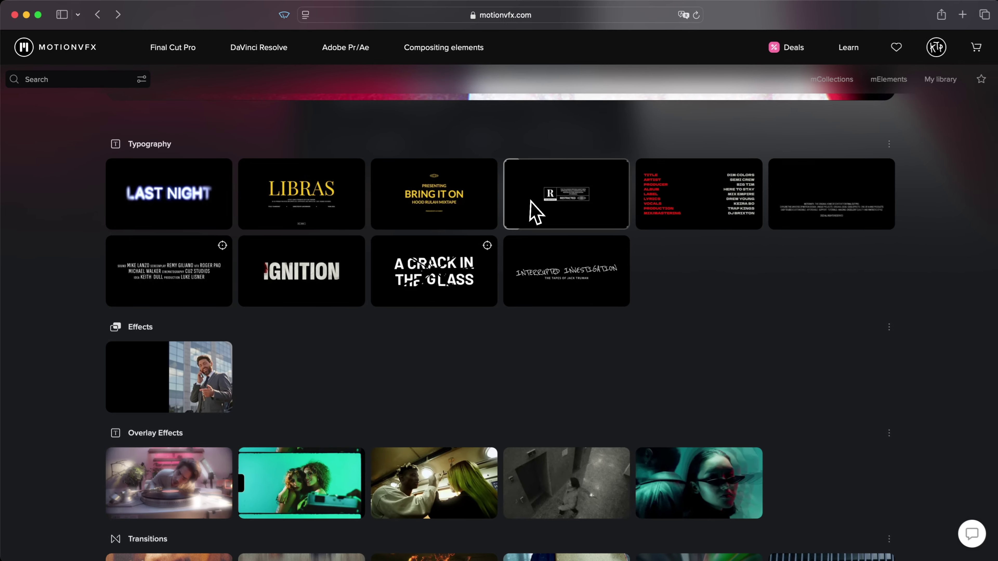
pyautogui.scroll(-5, 770, 279)
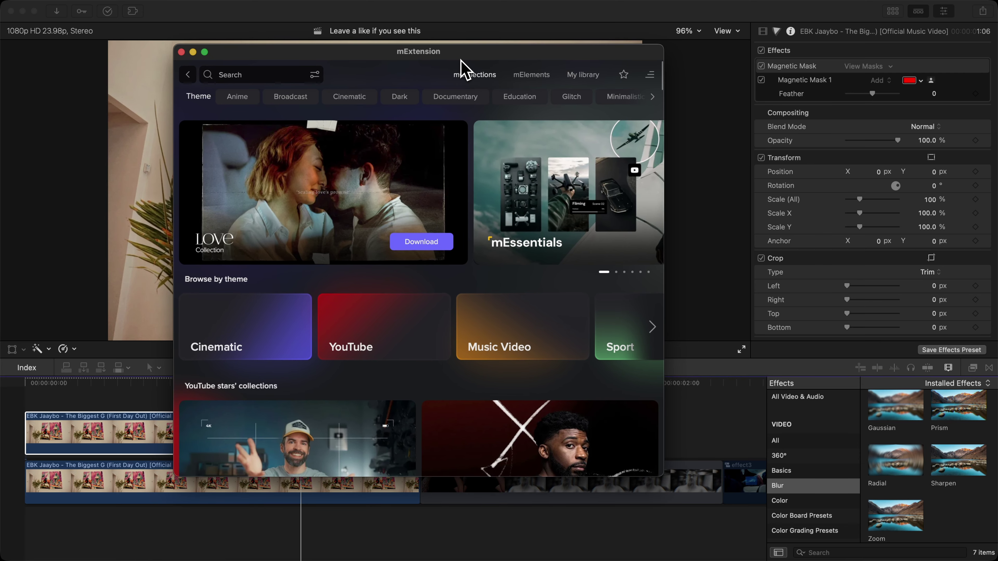
# Open KINGTUTSPRO's Collection in mExtension and expand its Camera Movements section to show every element
pyautogui.click(473, 74)
pyautogui.scroll(-5, 474, 157)
pyautogui.scroll(5, 473, 160)
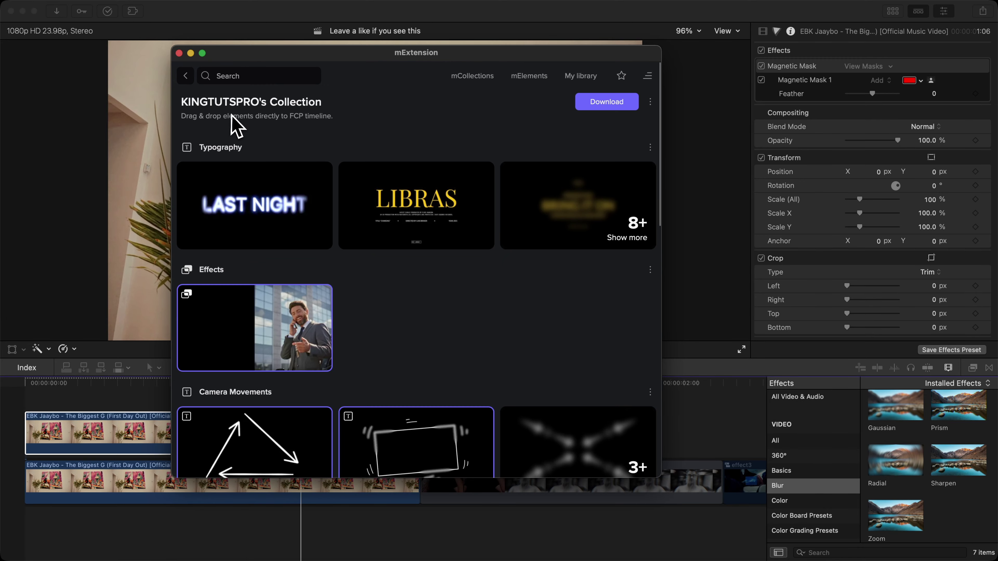
pyautogui.scroll(-6, 589, 216)
pyautogui.click(603, 219)
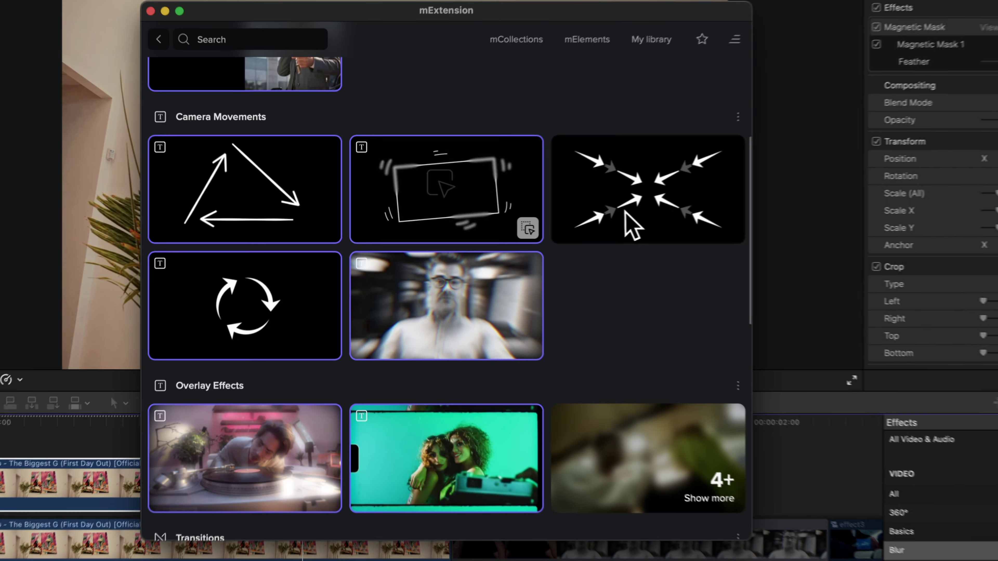
# Place the circular-arrows rotation camera movement above the masked clip at the timeline's start and play it back
pyautogui.moveTo(223, 317); pyautogui.dragTo(0, 422)
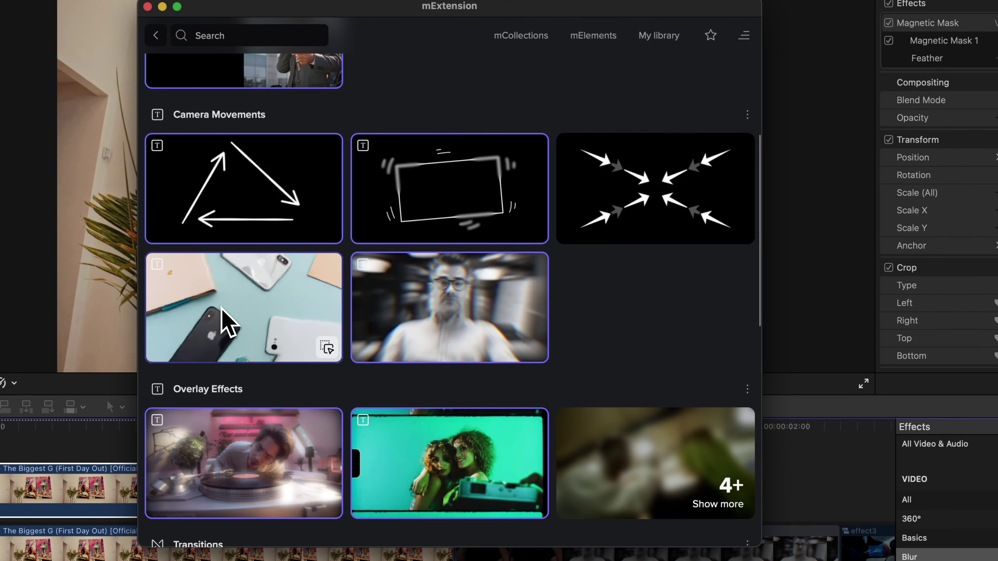
pyautogui.moveTo(50, 375); pyautogui.dragTo(24, 395)
pyautogui.press('space')
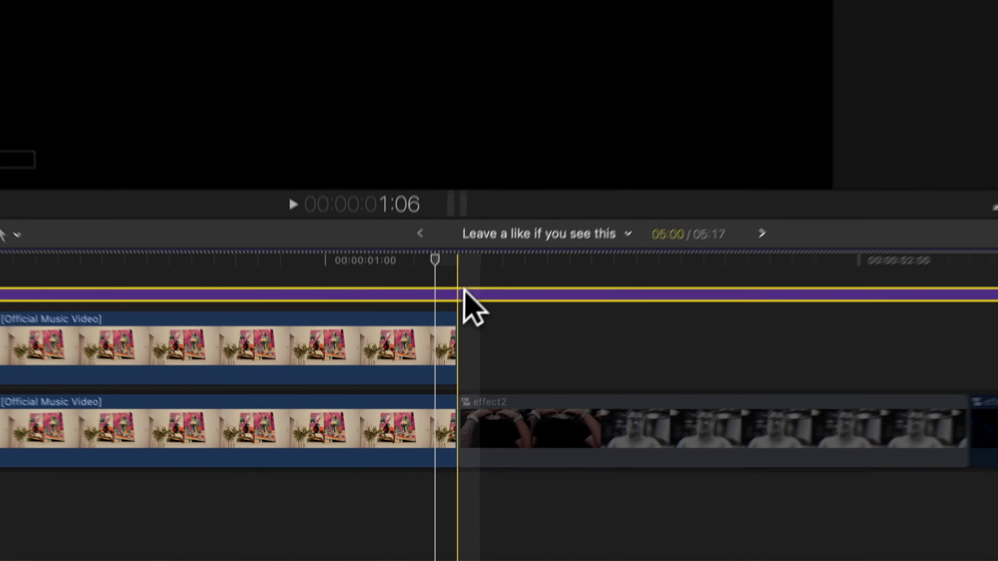
# Cut the rotation title at the end of the masked clip and delete the excess portion
pyautogui.press('super+b')
pyautogui.click(502, 368)
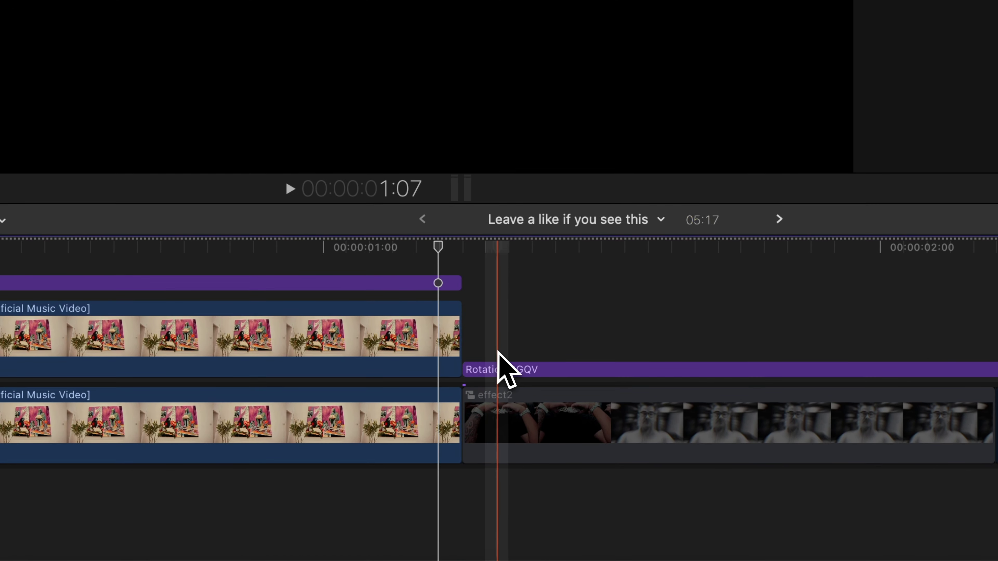
pyautogui.press('Delete')
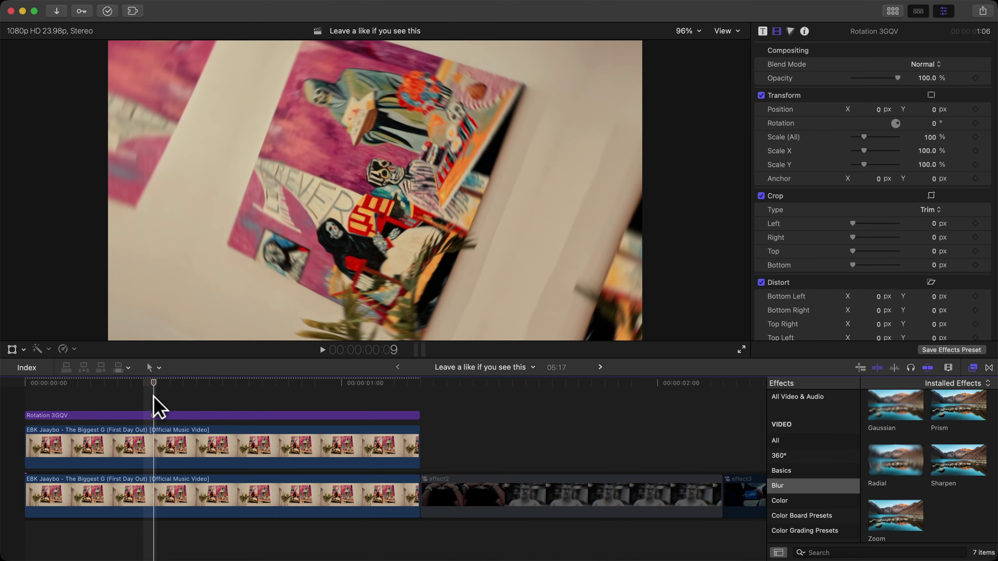
# Combine the rotation title and the masked painting clip into a compound clip named clip1
pyautogui.moveTo(153, 395); pyautogui.dragTo(207, 448)
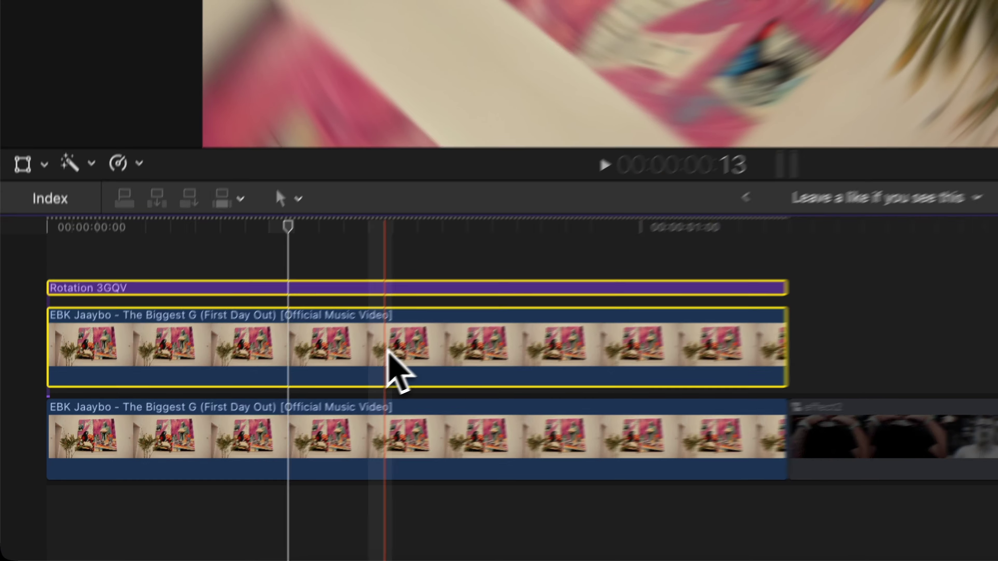
pyautogui.hotkey('alt', 'g')
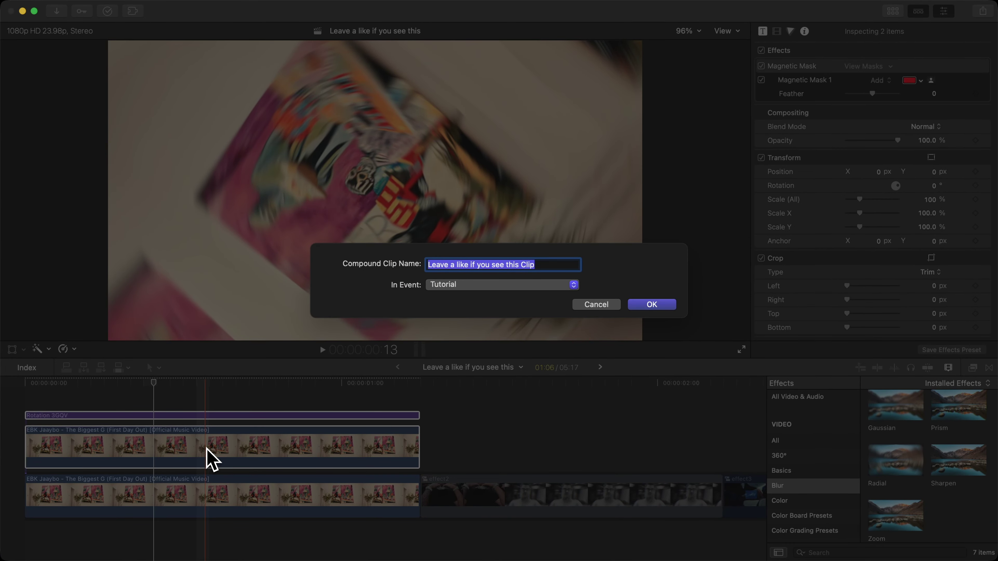
pyautogui.write('clip1')
pyautogui.press('Return')
# Play and scrub through clip1 over the background clip to review the spinning painting
pyautogui.press('space')
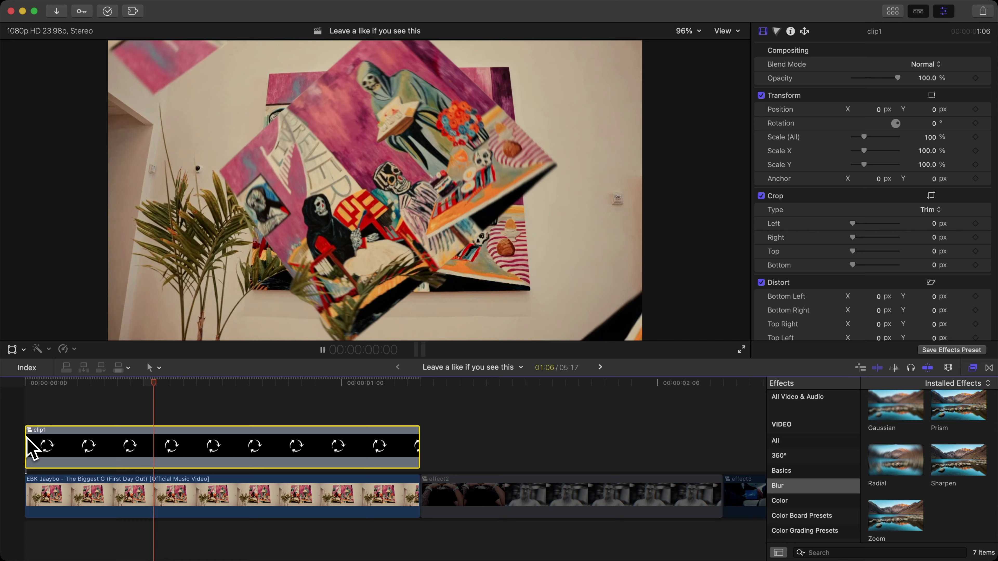
pyautogui.press('space')
pyautogui.click(186, 383)
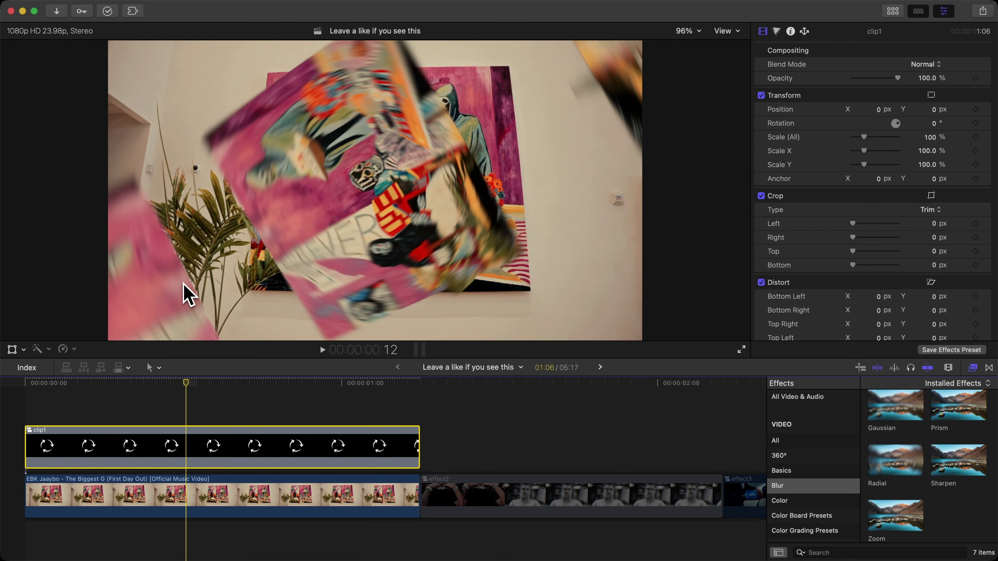
pyautogui.moveTo(192, 383); pyautogui.dragTo(161, 389)
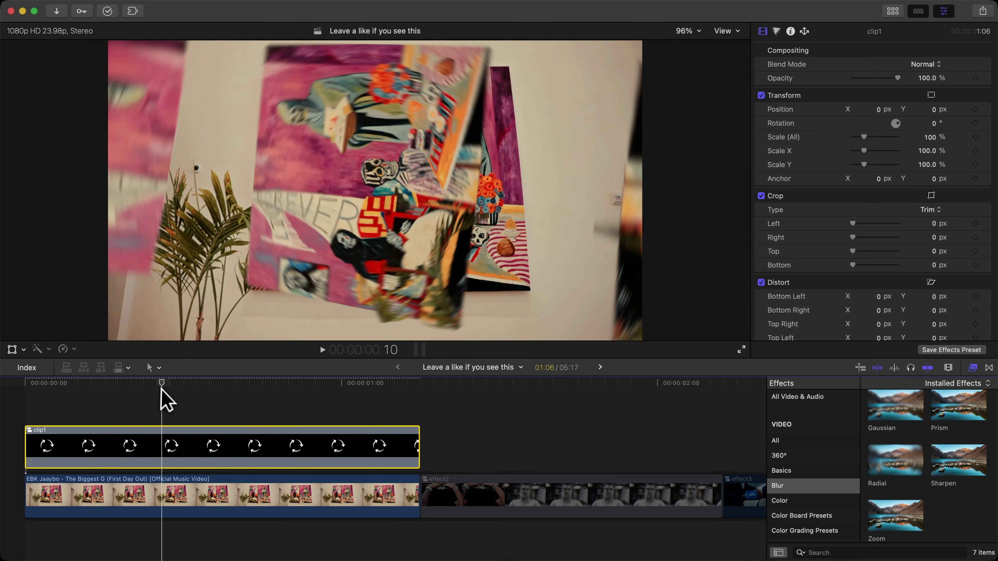
# Open the compound clip clip1, scale the masked painting clip inside it to 55%, and play it back
pyautogui.doubleClick(134, 452)
pyautogui.click(118, 477)
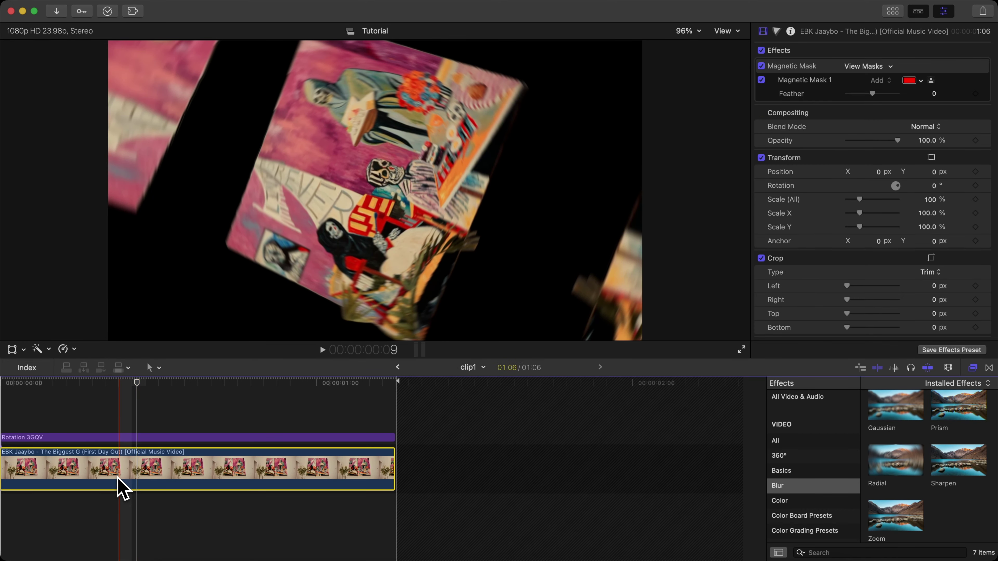
pyautogui.click(89, 390)
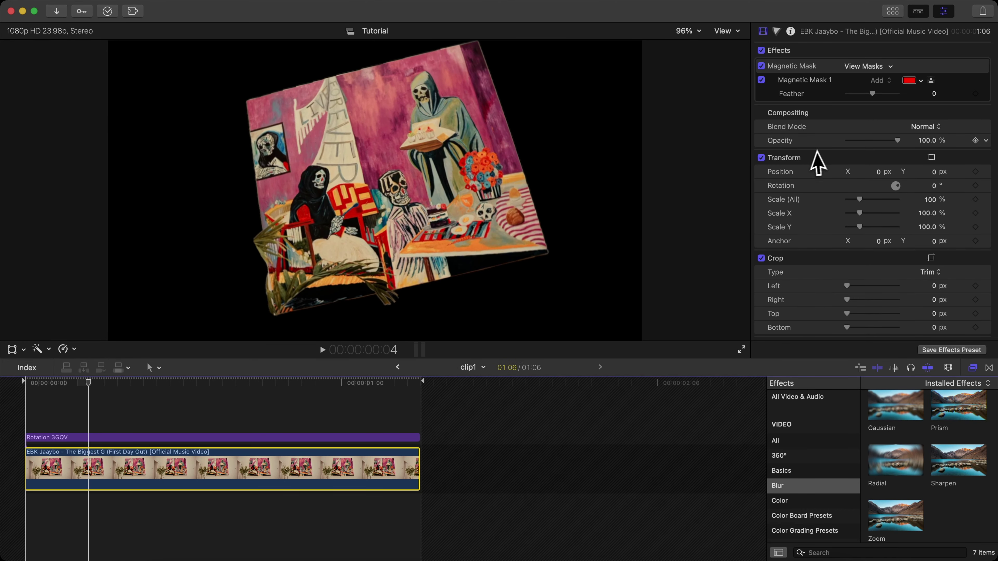
pyautogui.moveTo(89, 387); pyautogui.dragTo(150, 392)
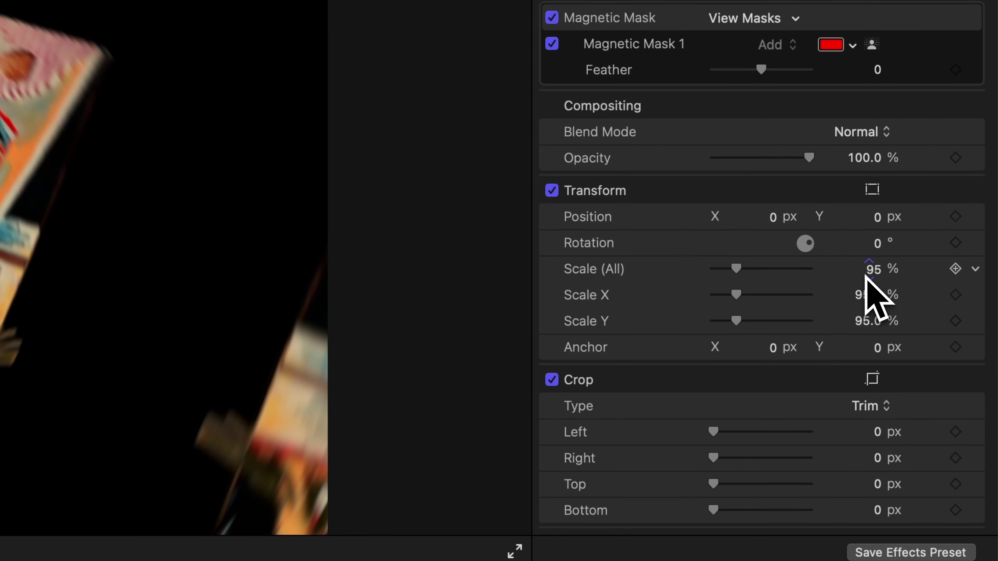
pyautogui.moveTo(868, 276); pyautogui.dragTo(869, 293)
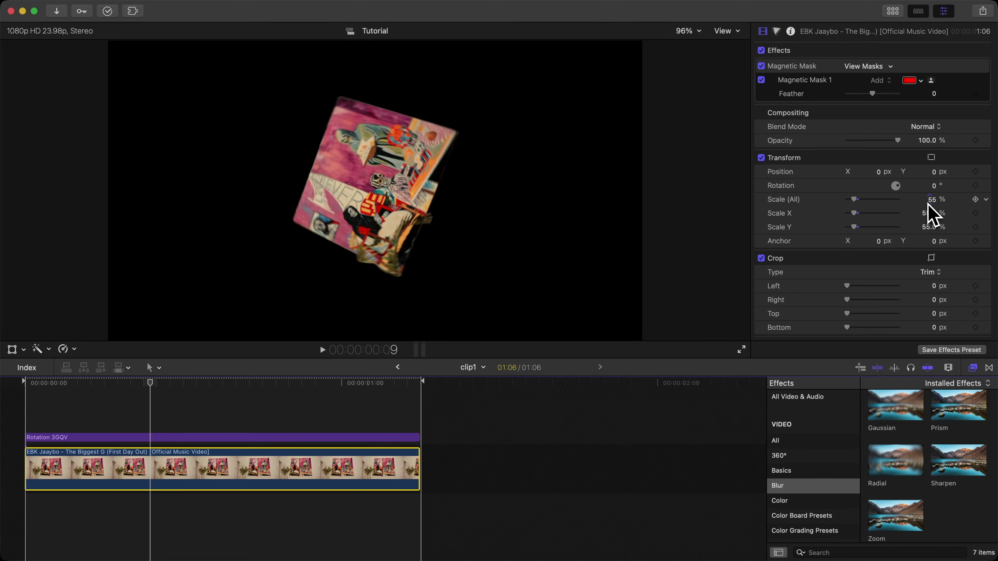
pyautogui.press('space')
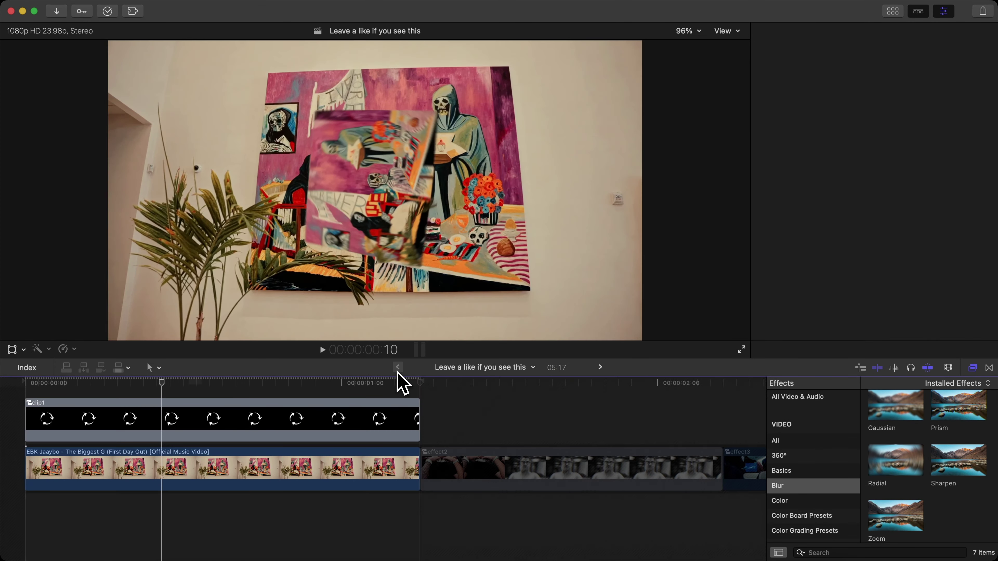
# Scale clip1 to 181% in the main timeline and play the result from the beginning
pyautogui.click(280, 409)
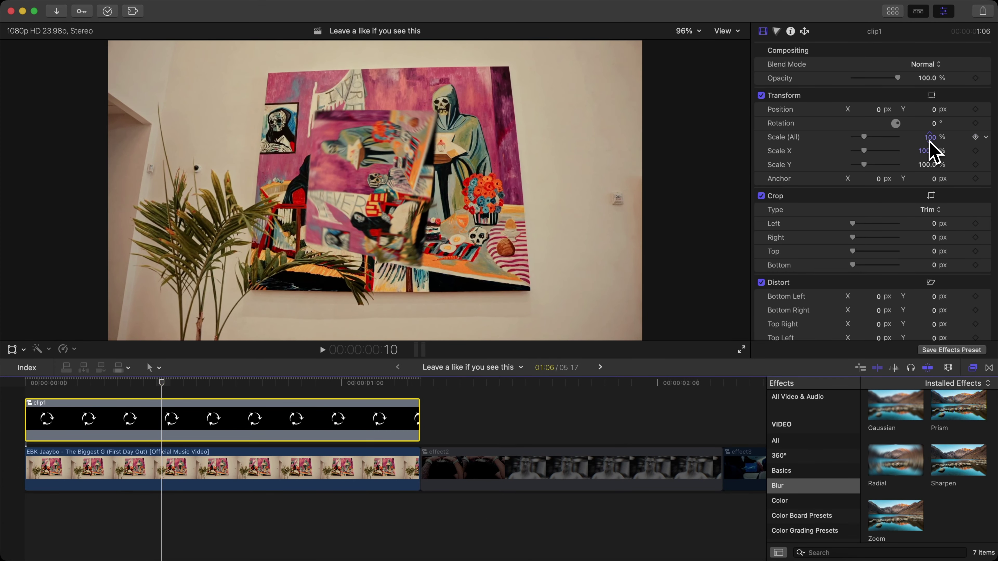
pyautogui.click(2, 382)
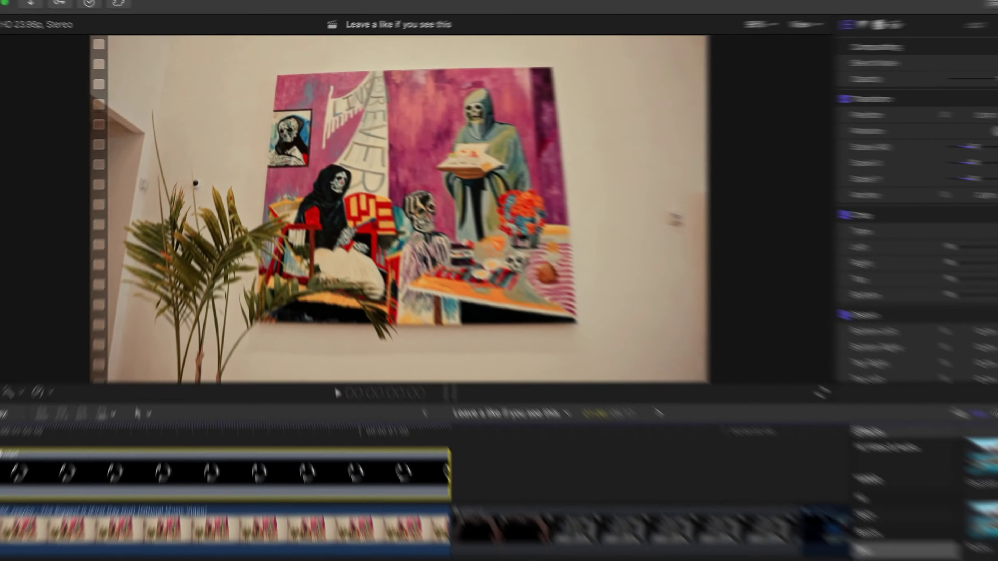
pyautogui.press('space')
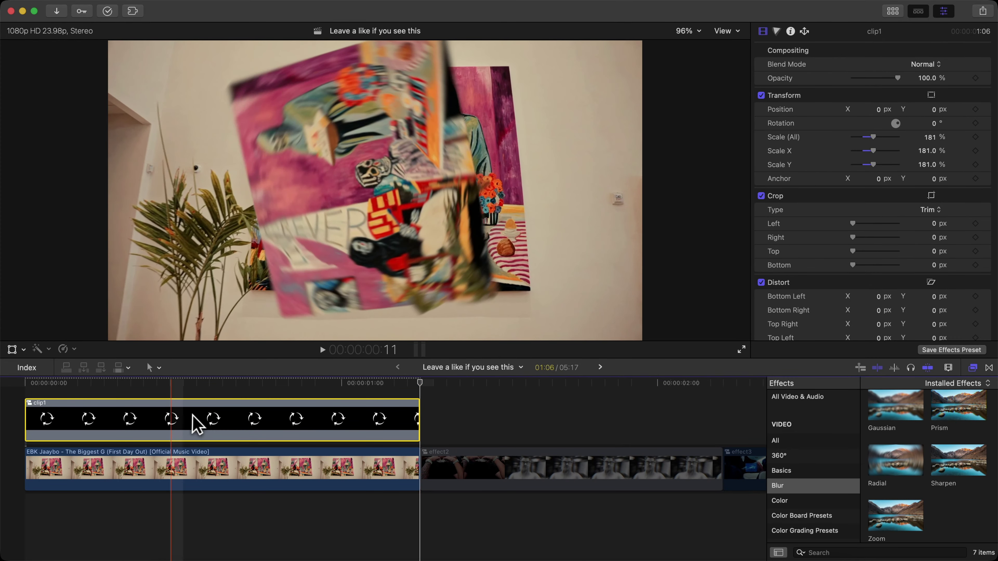
# Open compound clip clip1, examine the rotation title's type, target rotation and motion blur settings, and return to the main timeline
pyautogui.doubleClick(196, 422)
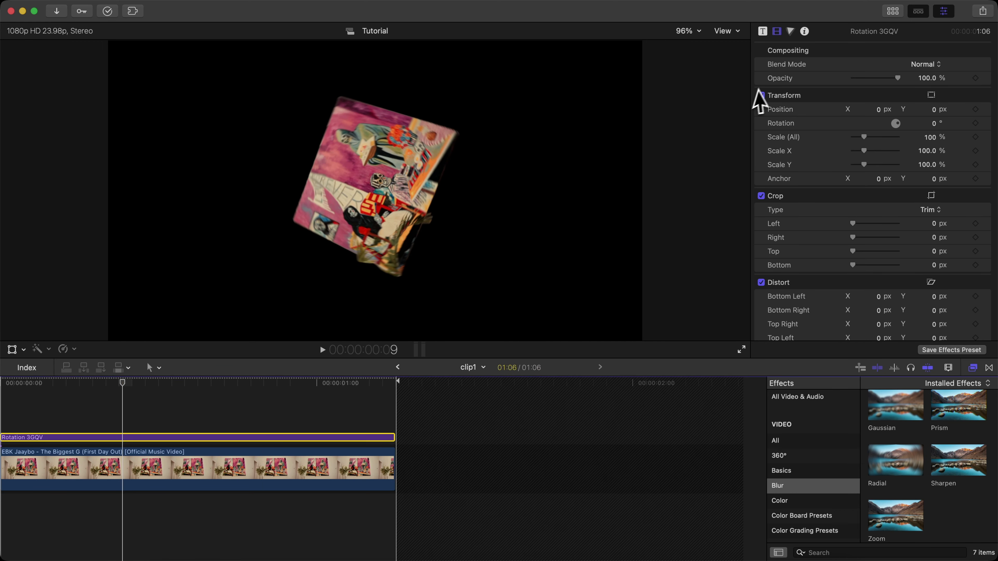
pyautogui.click(763, 31)
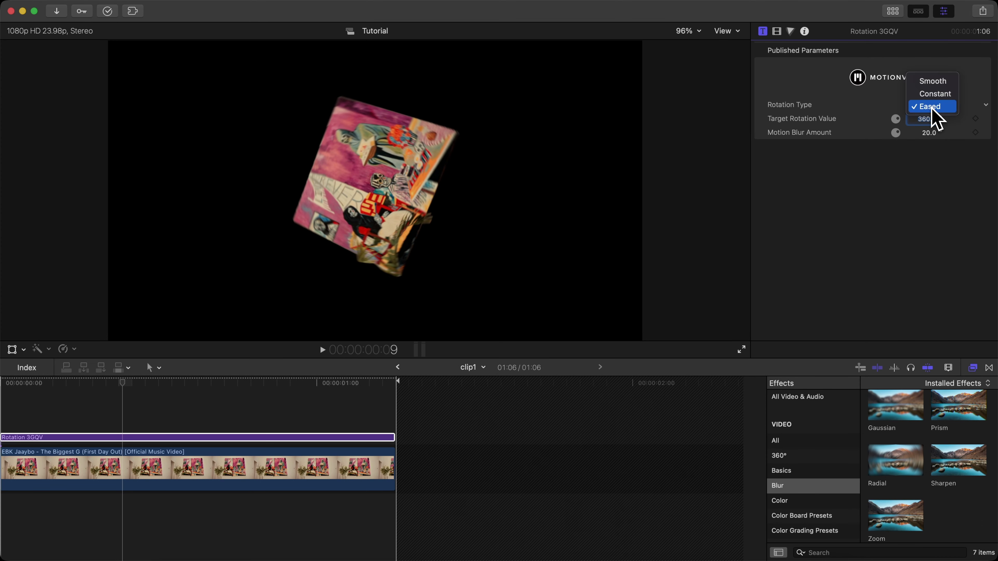
pyautogui.moveTo(928, 134); pyautogui.dragTo(928, 115)
pyautogui.click(927, 105)
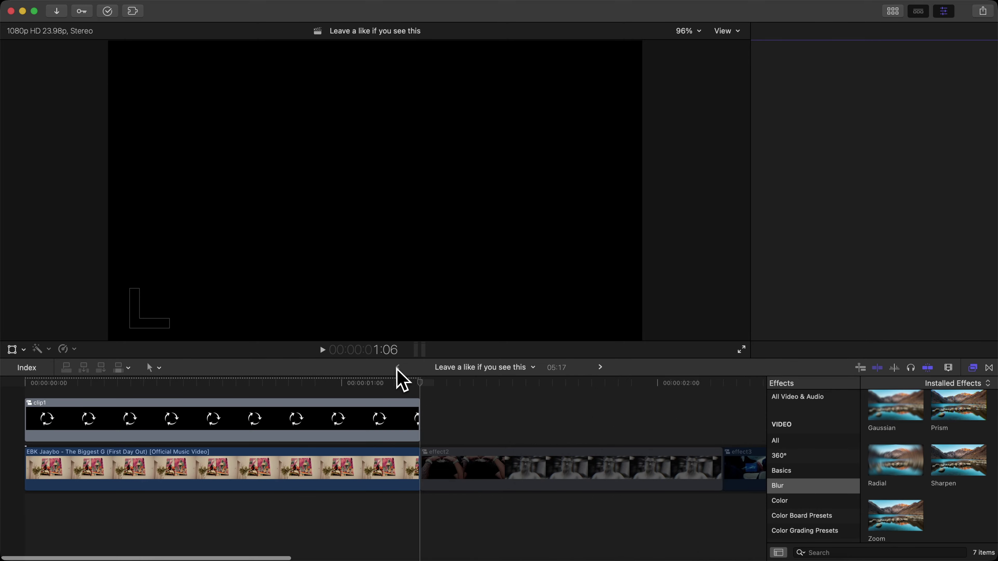
pyautogui.click(133, 412)
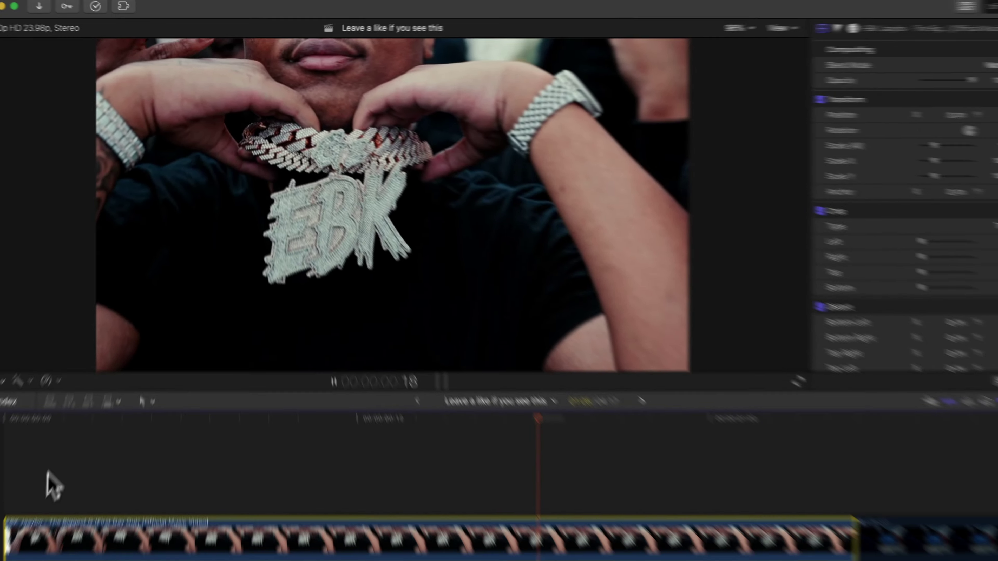
# Split the EBK pendant clip at frame 7 and duplicate its second part onto the track above
pyautogui.press('space')
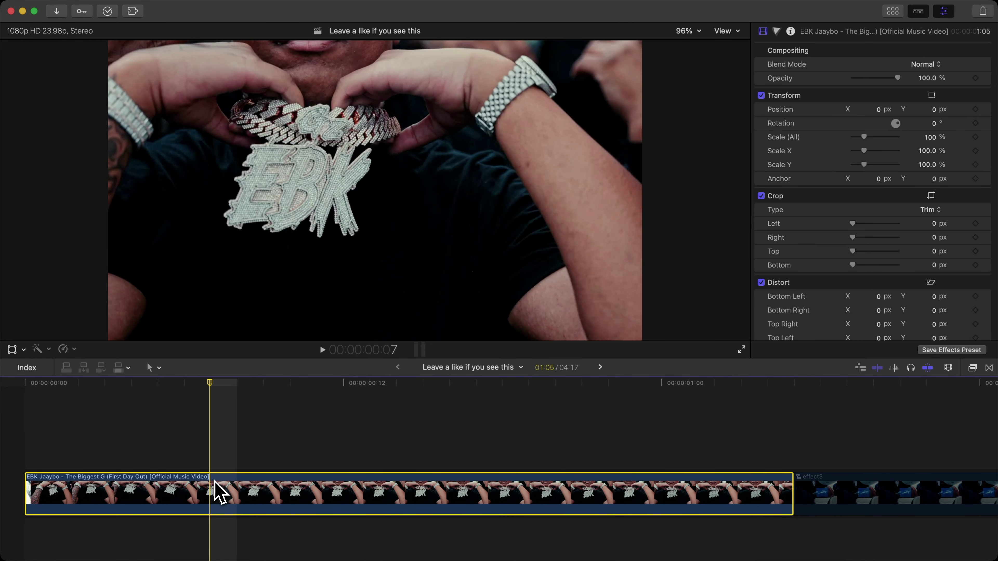
pyautogui.press('cmd+b')
pyautogui.click(251, 502)
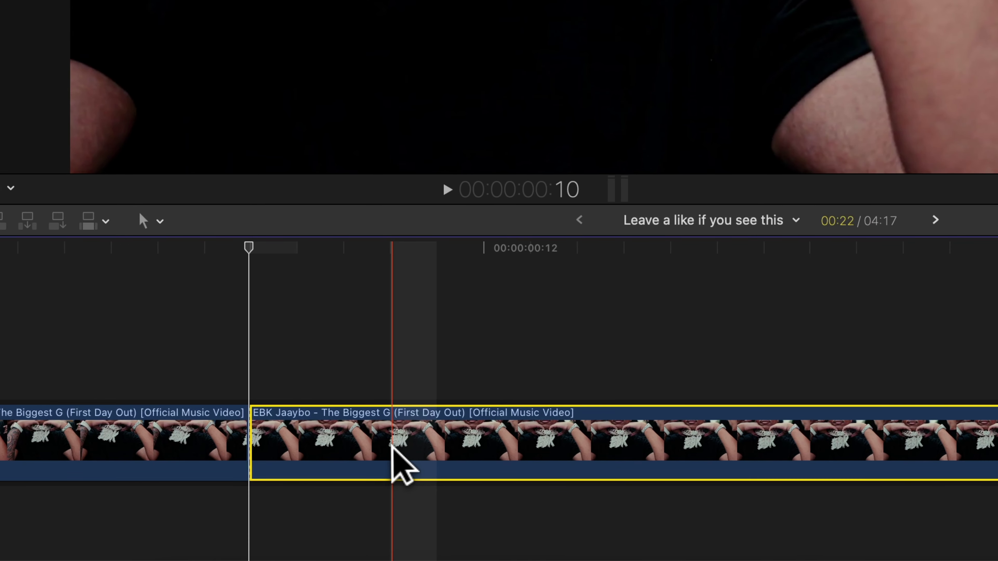
pyautogui.moveTo(391, 445); pyautogui.dragTo(817, 256)
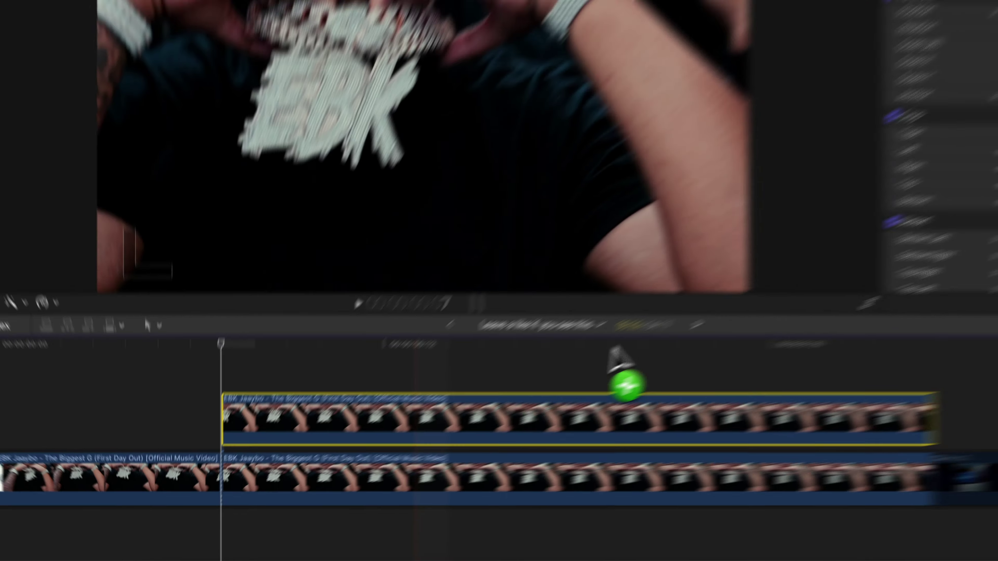
# Isolate the EBK pendant in the upper clip with a magnetic mask, trying its feather and leaving it at 0
pyautogui.click(18, 303)
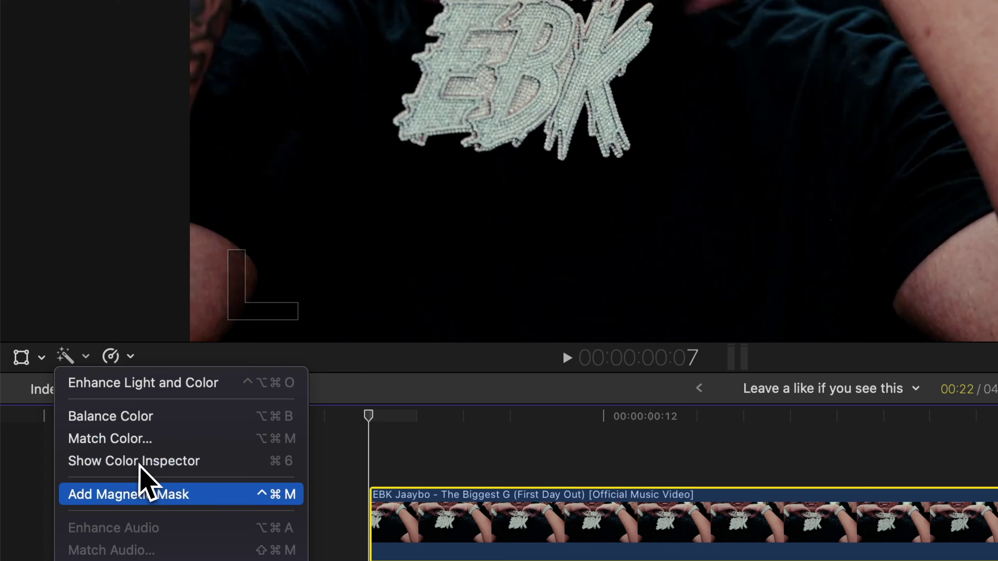
pyautogui.click(145, 495)
pyautogui.click(525, 48)
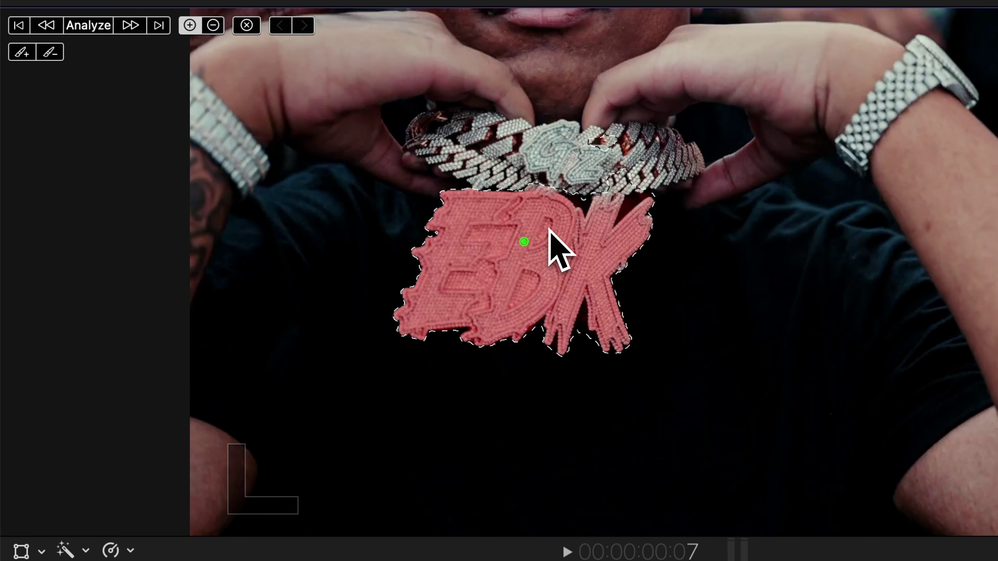
pyautogui.click(607, 142)
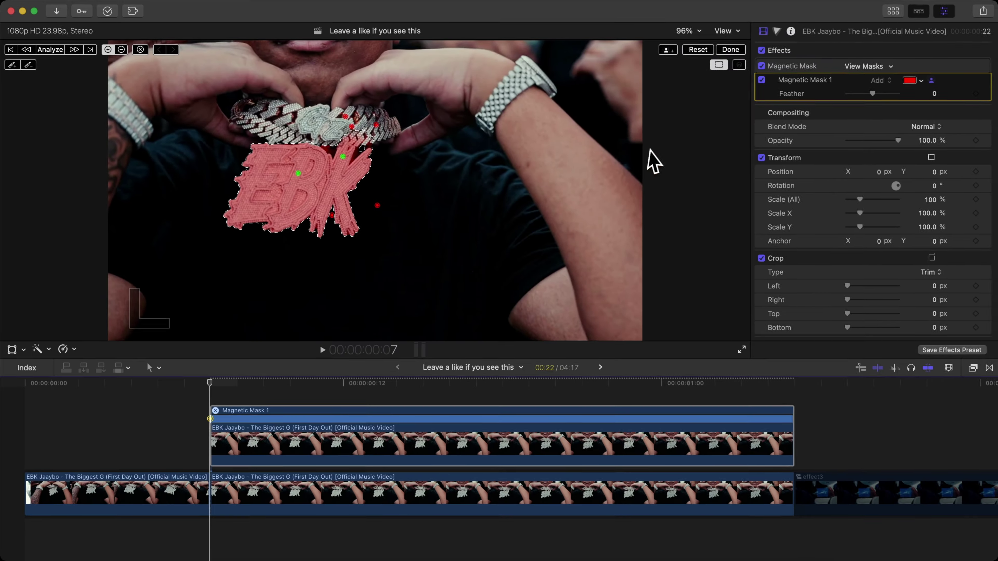
pyautogui.moveTo(778, 168); pyautogui.dragTo(799, 165)
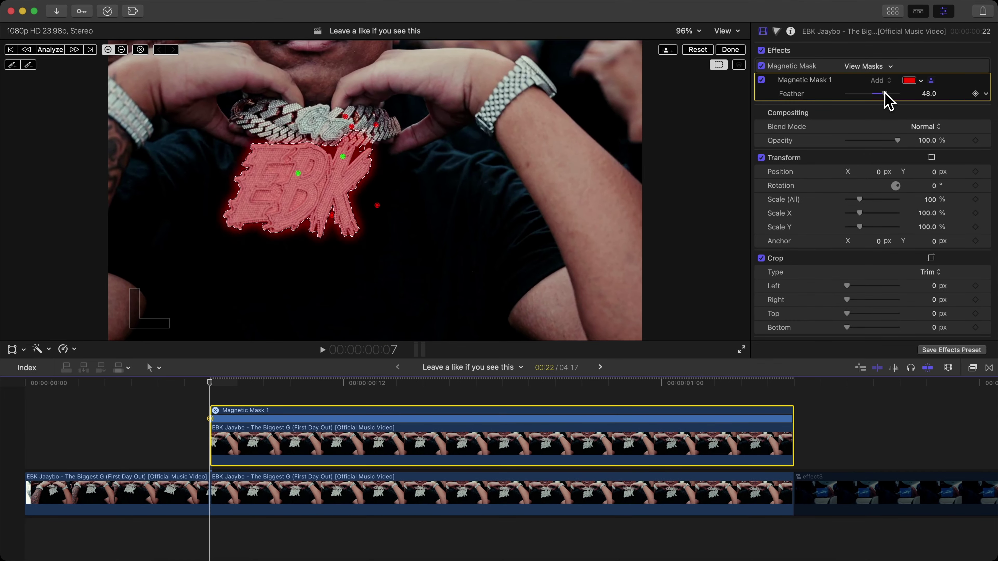
pyautogui.click(535, 91)
# Disable the clip below the masked copy to inspect the isolated pendant, and enable it again
pyautogui.click(290, 509)
pyautogui.press('v')
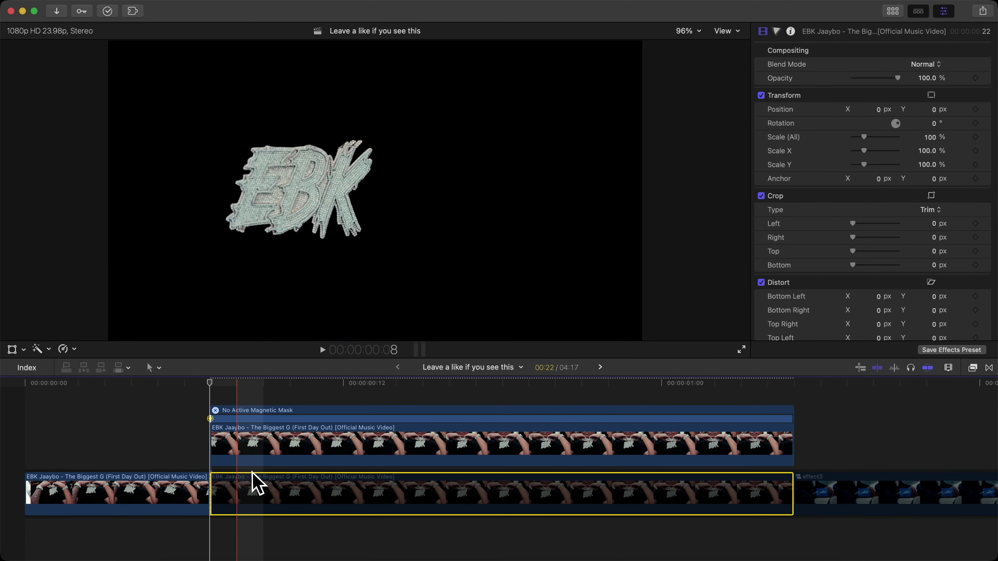
pyautogui.click(432, 438)
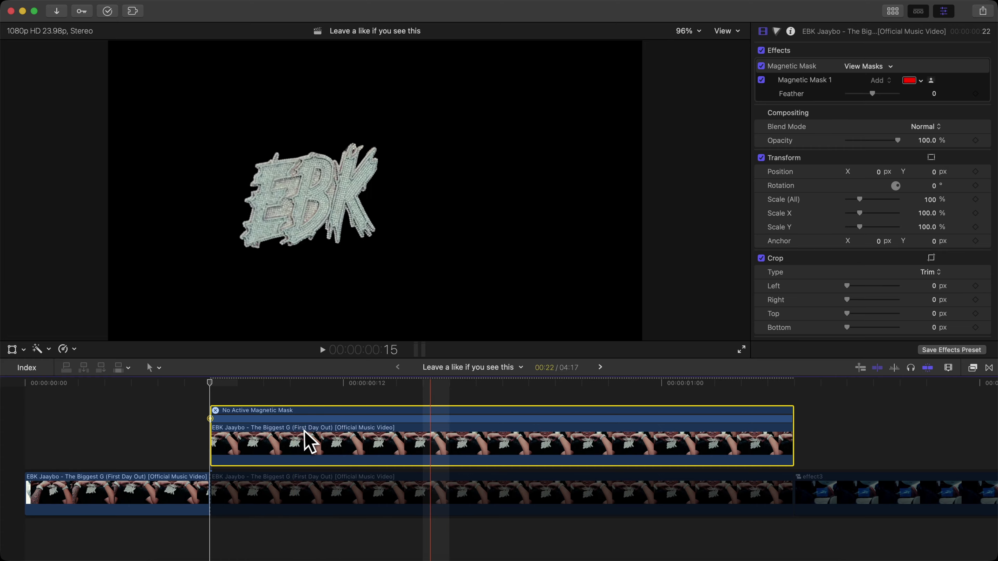
pyautogui.click(256, 489)
pyautogui.press('v')
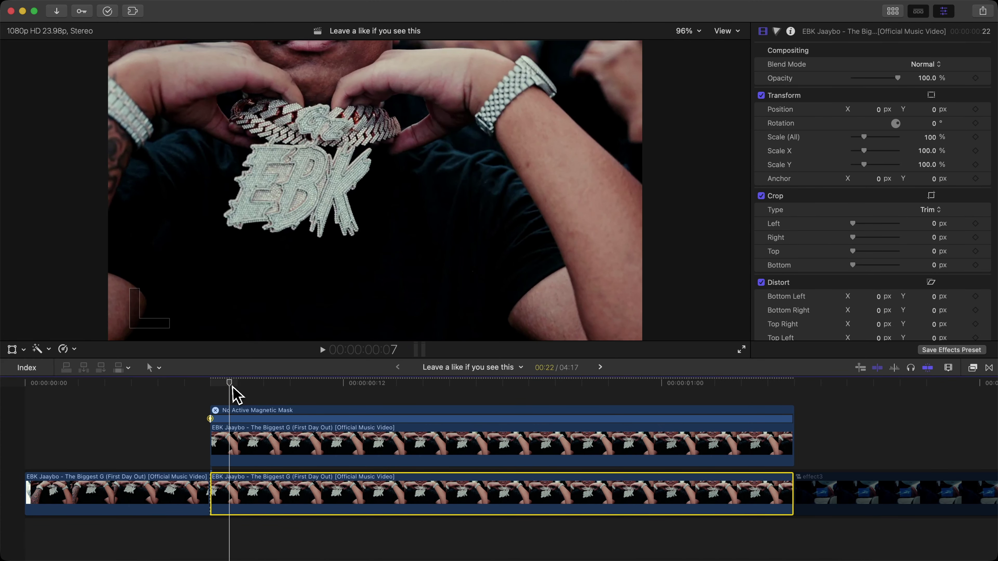
# Close the magnetic mask editor of the upper clip and show its transform controls with the viewer zoomed to 50%
pyautogui.click(235, 452)
pyautogui.click(215, 411)
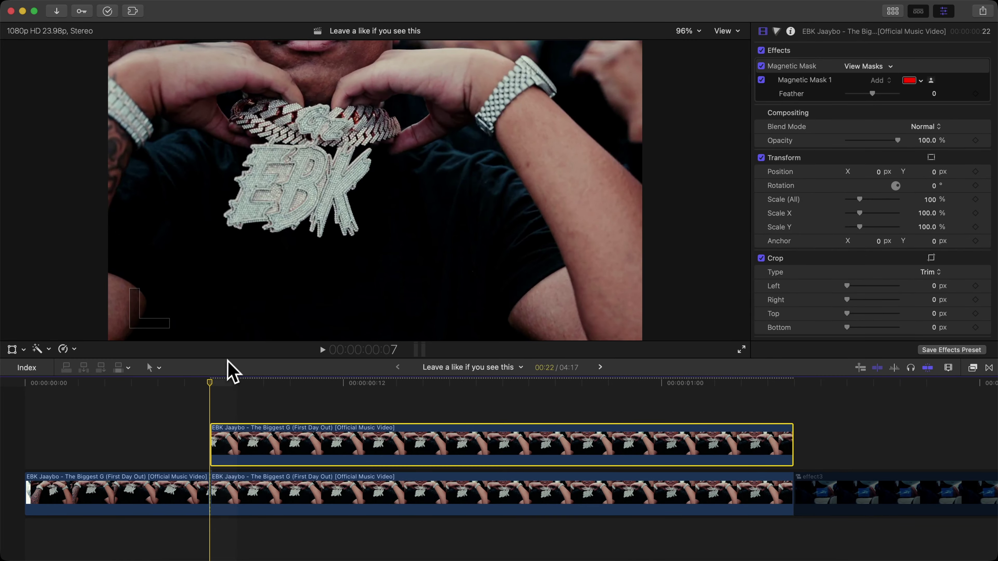
pyautogui.click(12, 349)
pyautogui.moveTo(259, 162); pyautogui.dragTo(368, 146)
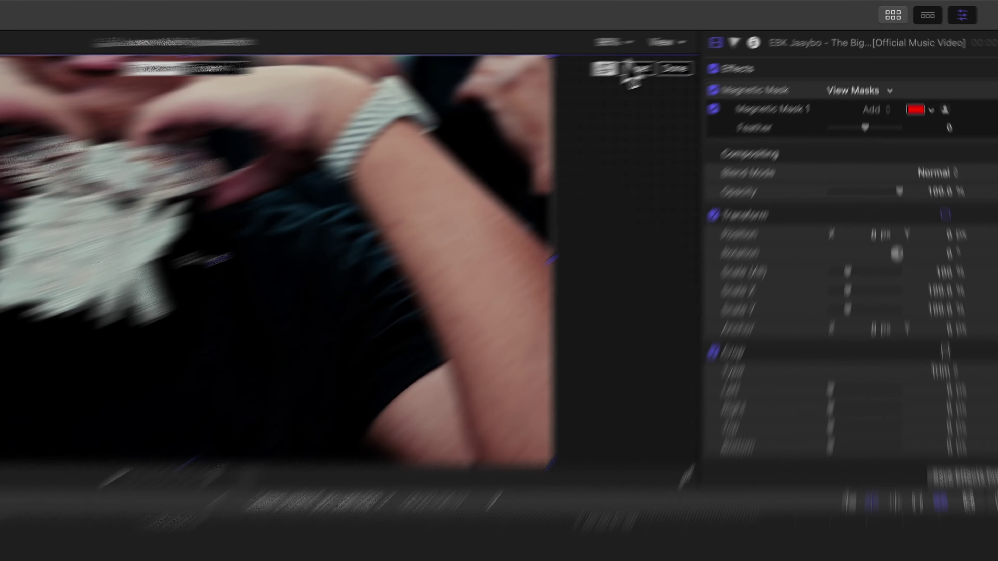
pyautogui.click(686, 30)
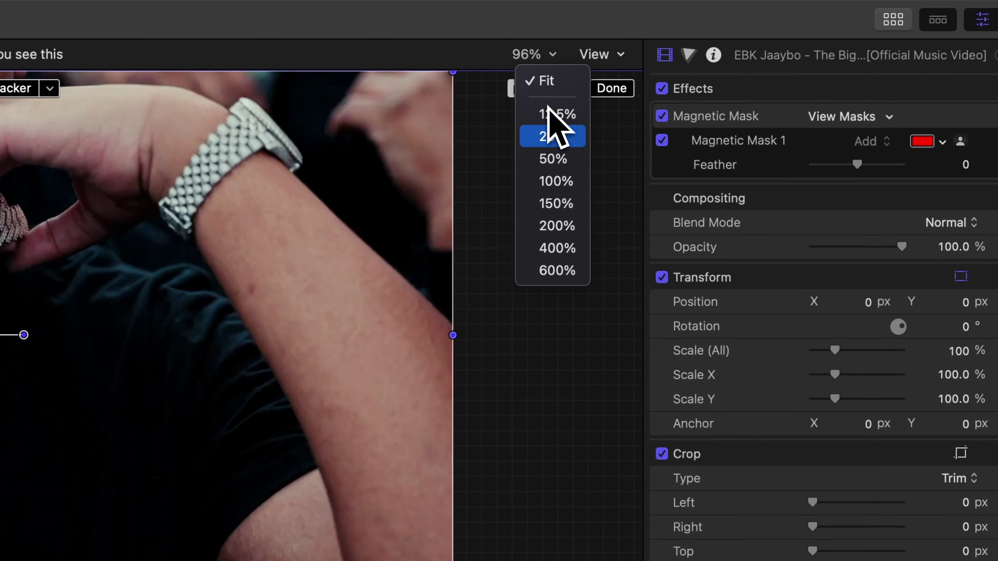
pyautogui.click(552, 146)
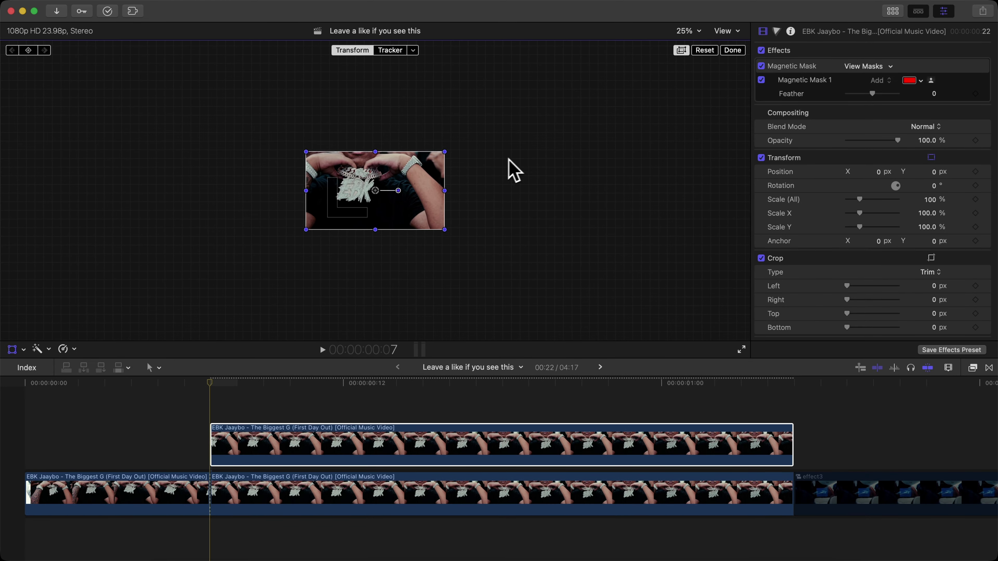
pyautogui.click(706, 90)
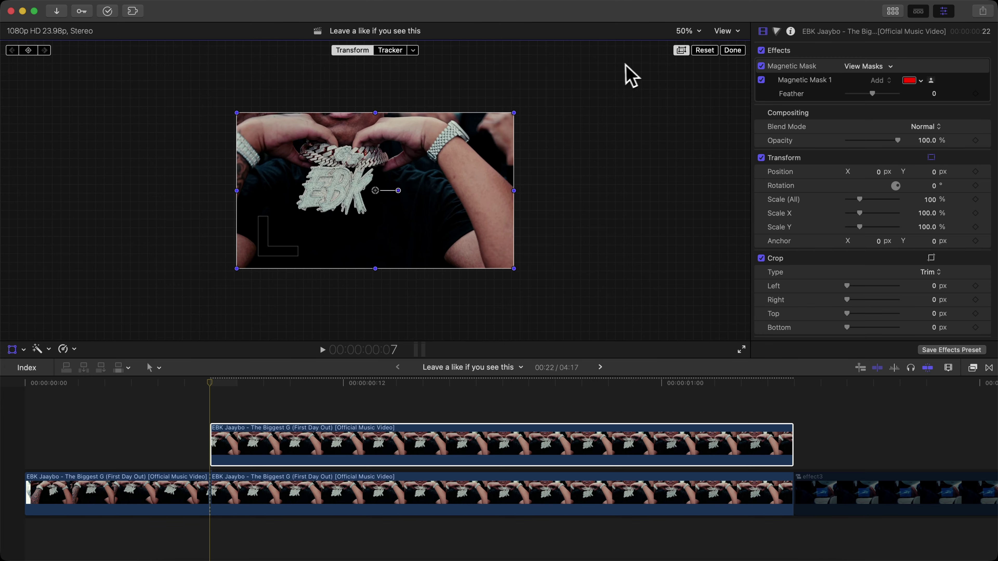
# Keyframe the isolated pendant's start outside the frame's lower right, at about X 878, Y -875 px, rotated about -160°
pyautogui.moveTo(483, 169); pyautogui.dragTo(603, 118)
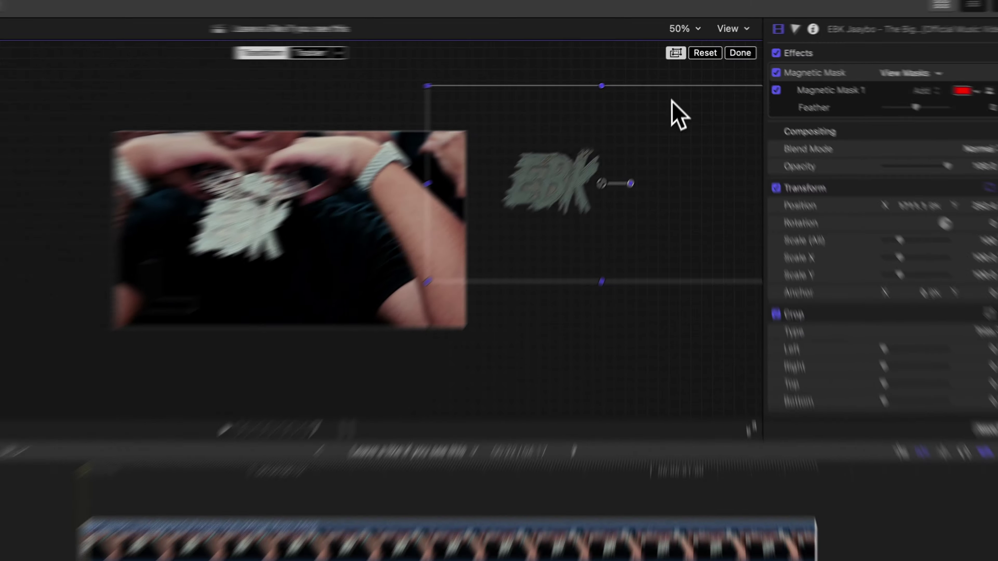
pyautogui.moveTo(527, 147); pyautogui.dragTo(441, 352)
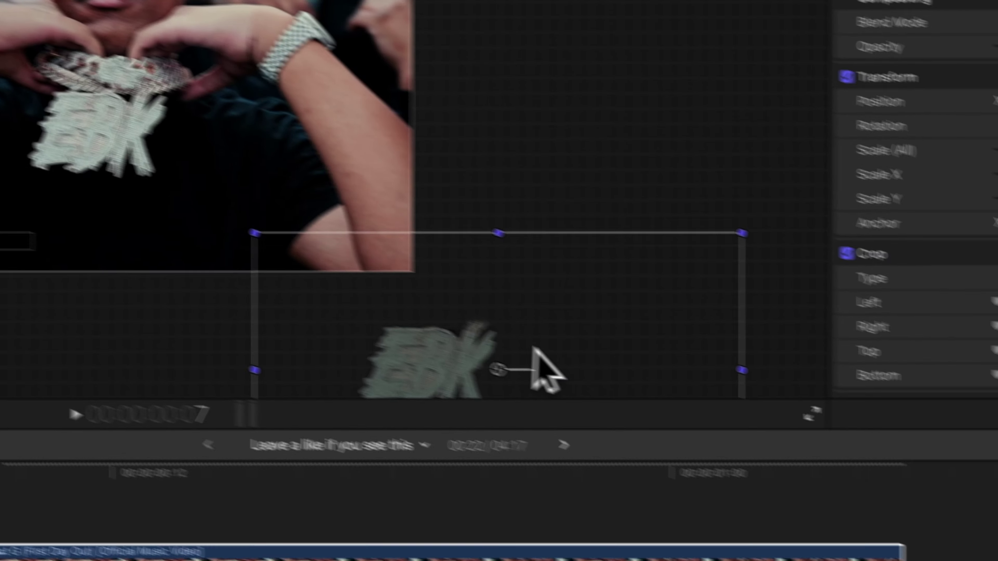
pyautogui.moveTo(561, 401); pyautogui.dragTo(565, 410)
pyautogui.moveTo(497, 364); pyautogui.dragTo(410, 374)
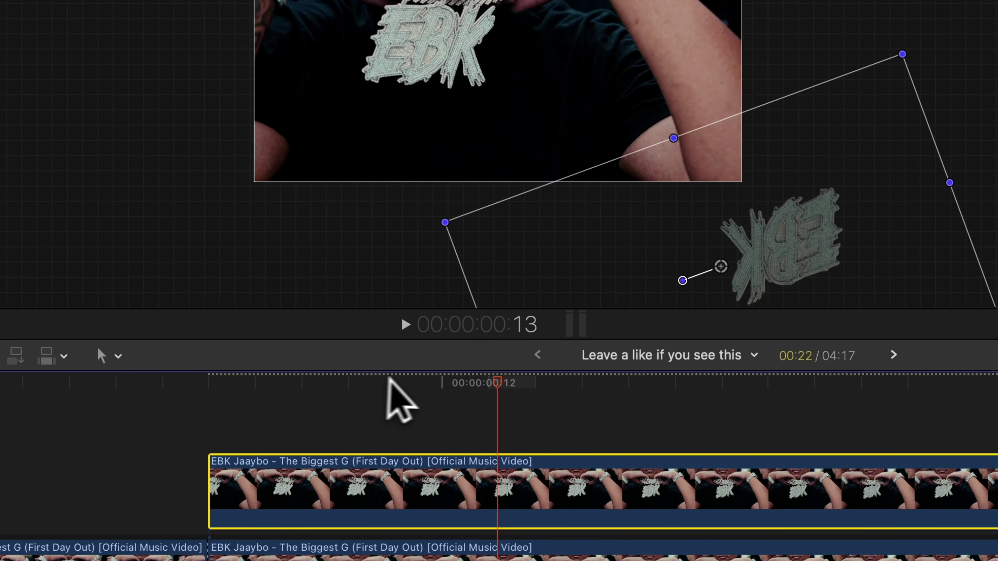
# At the upper clip's last frame, set the pendant's position to X 0, Y 0 px and its rotation to 0°
pyautogui.click(782, 280)
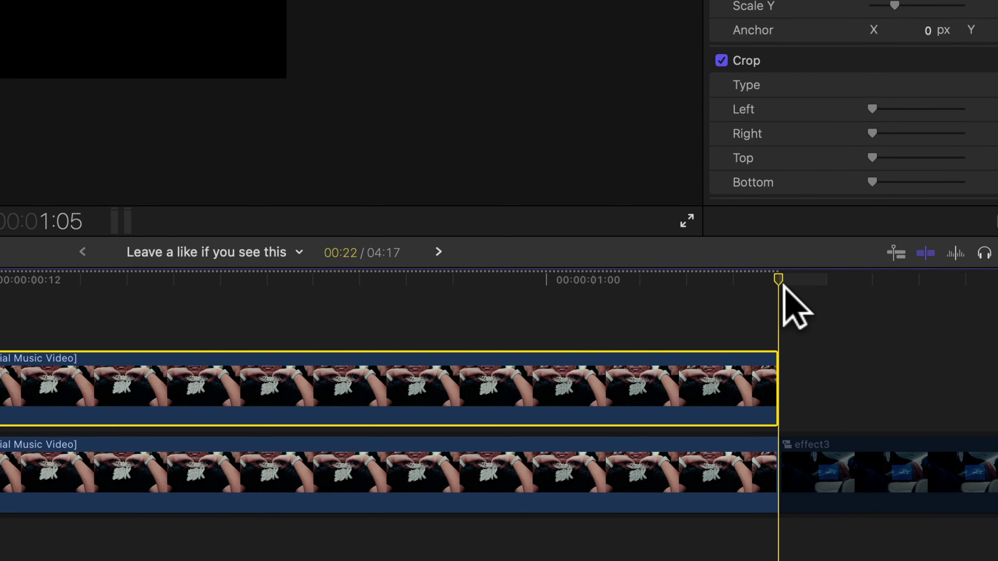
pyautogui.press('Left')
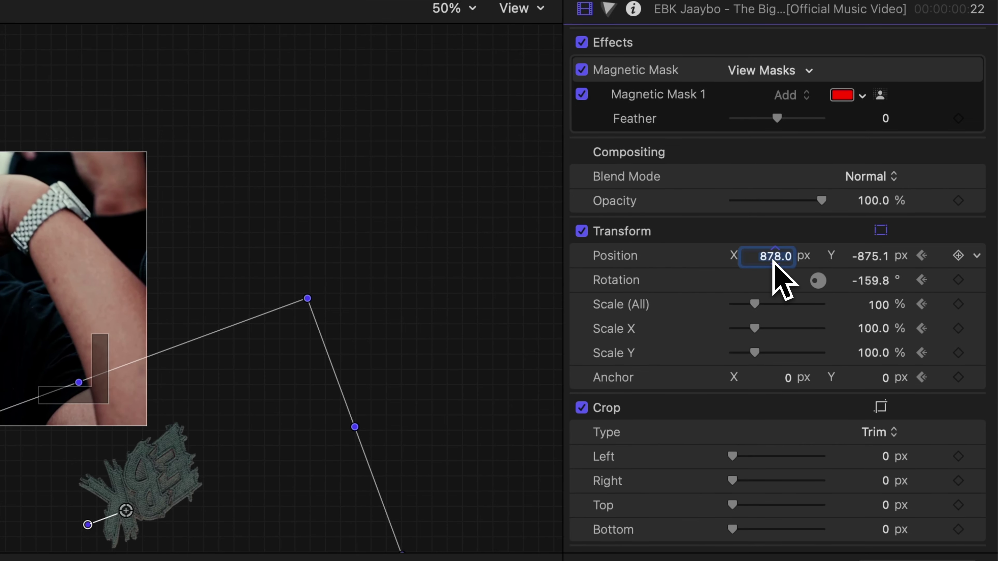
pyautogui.click(868, 256)
pyautogui.write('0')
pyautogui.press('Return')
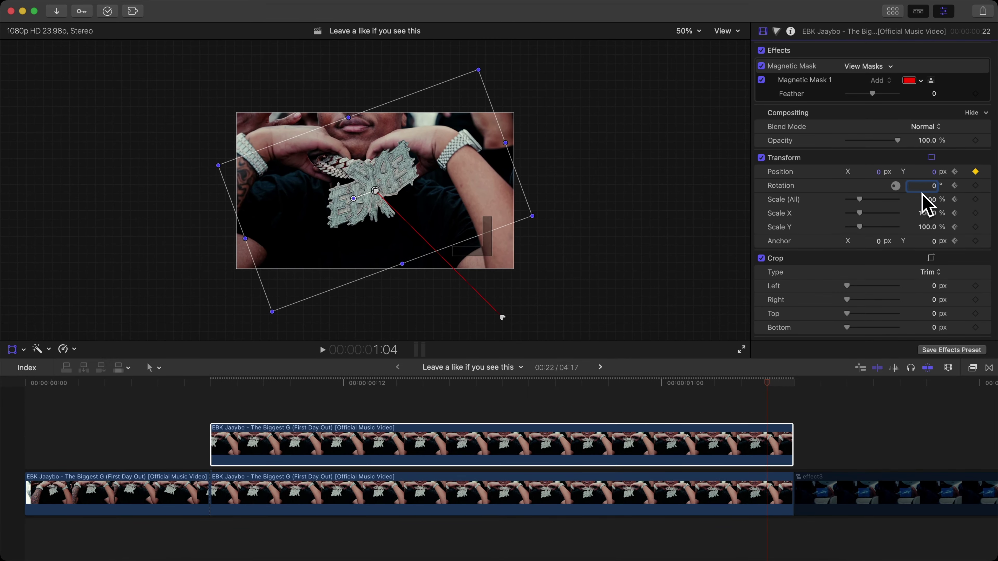
# Play the pendant animation from the start of the masked clip, and review it again with the viewer set to Fit
pyautogui.moveTo(426, 383); pyautogui.dragTo(216, 383)
pyautogui.press('space')
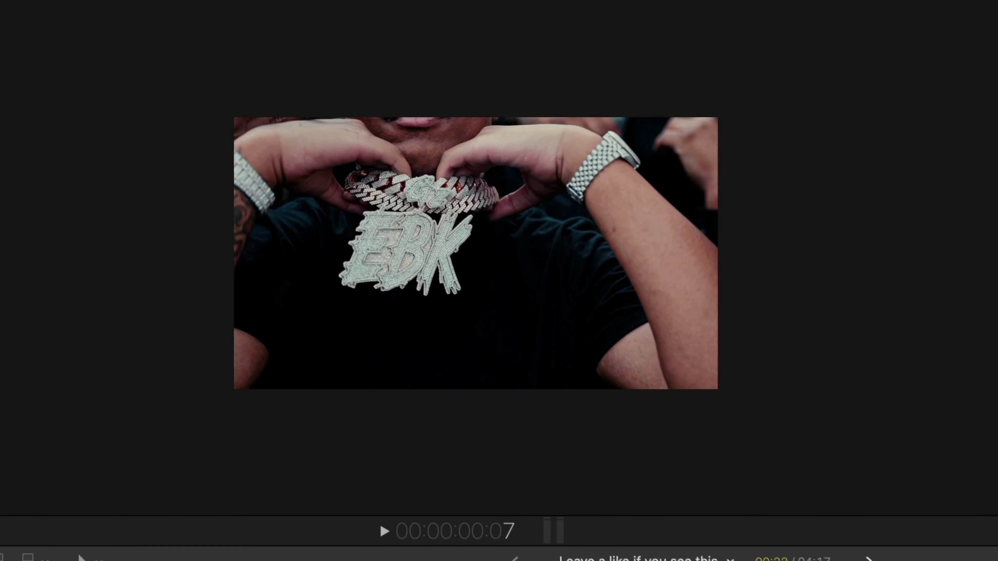
pyautogui.press('space')
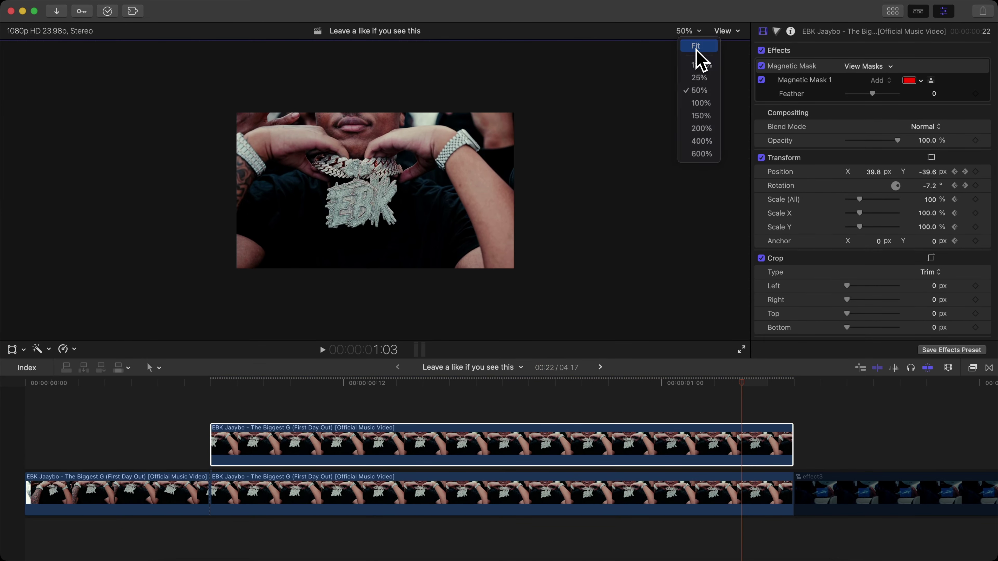
pyautogui.click(696, 46)
pyautogui.click(216, 408)
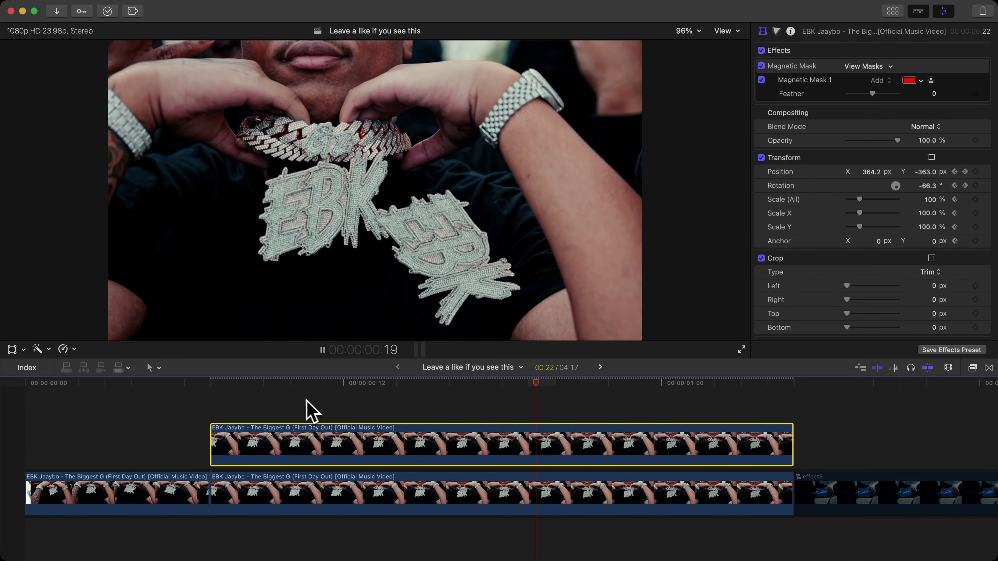
pyautogui.press('space')
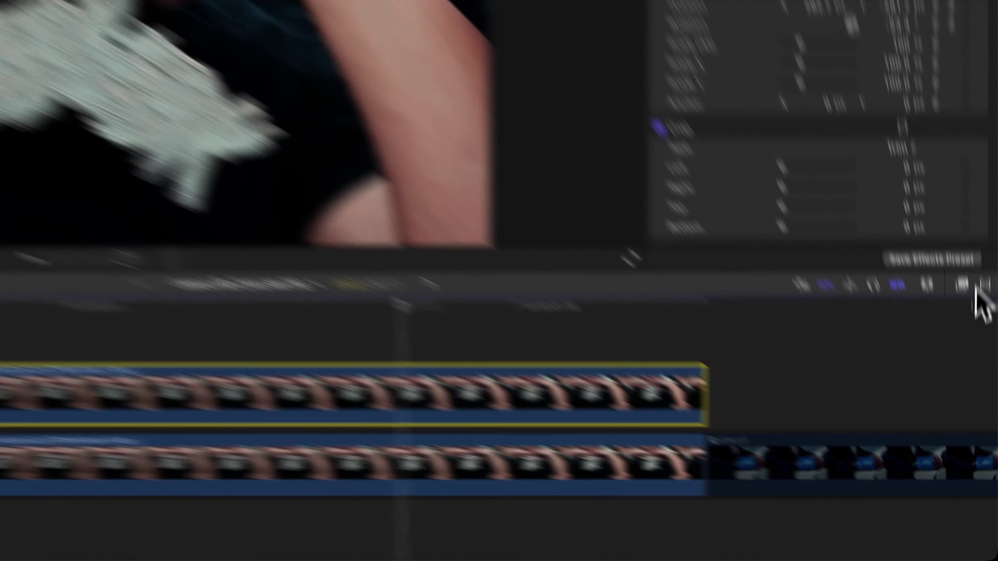
# Apply the Directional blur effect to the masked pendant clip with an amount of about 32.7 and an angle of about 320.6°
pyautogui.click(964, 368)
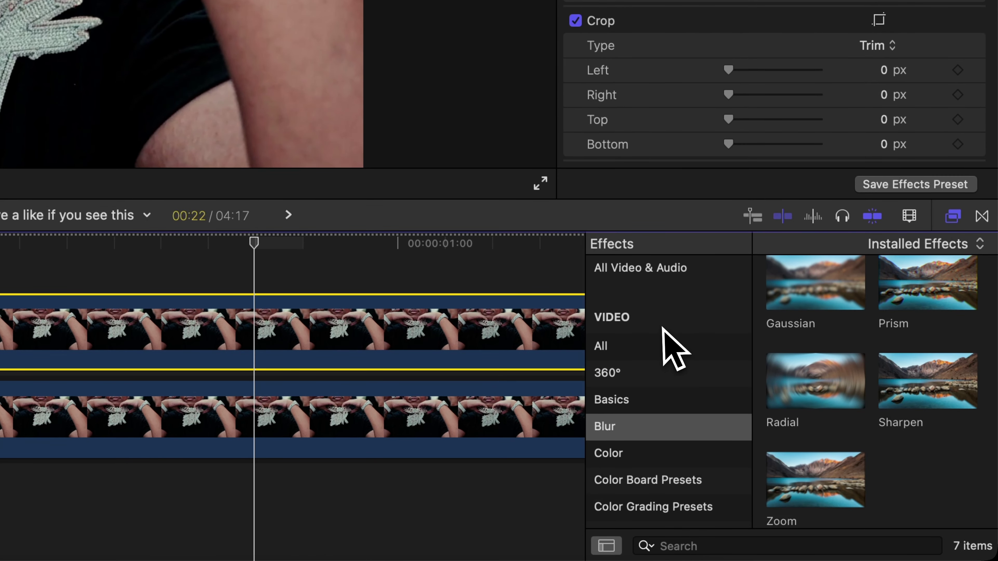
pyautogui.scroll(2, 843, 329)
pyautogui.moveTo(841, 326); pyautogui.dragTo(126, 286)
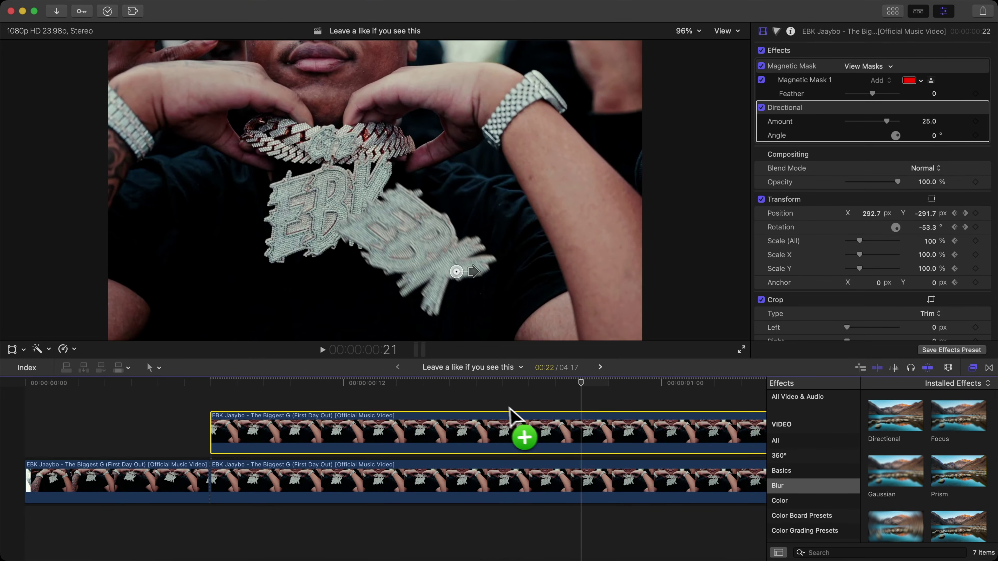
pyautogui.moveTo(305, 382); pyautogui.dragTo(494, 392)
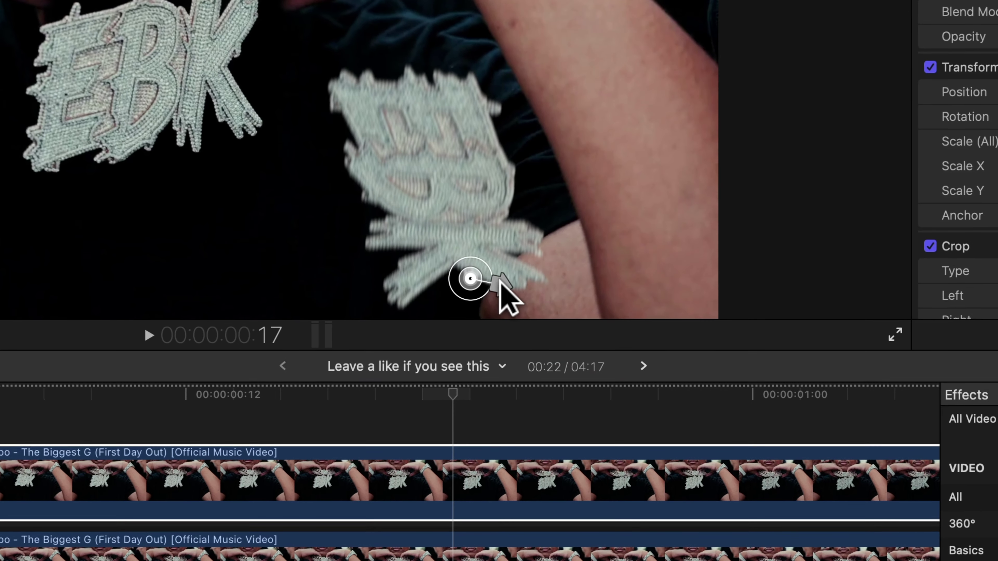
pyautogui.moveTo(519, 317); pyautogui.dragTo(522, 324)
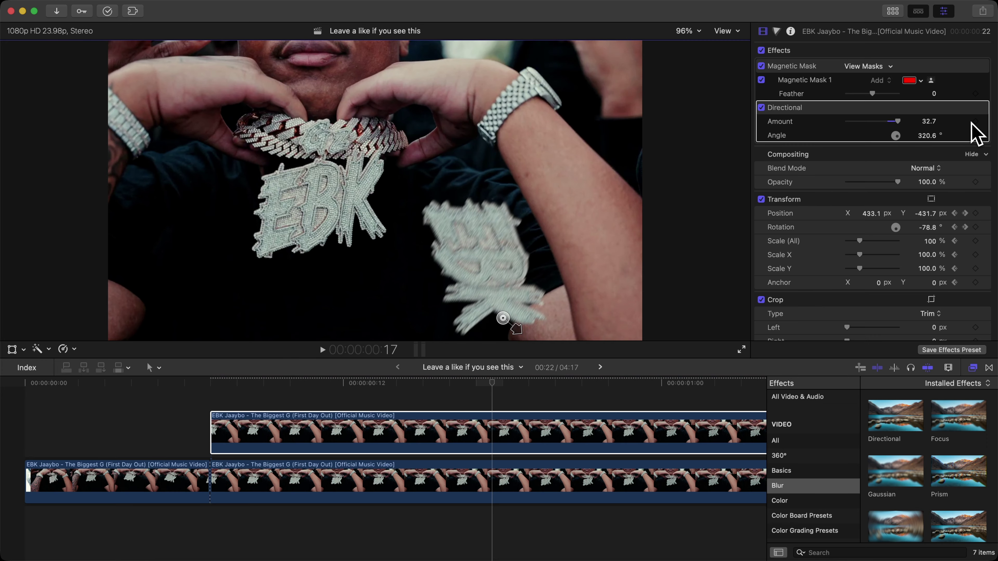
# Add keyframes for the Directional blur's amount and angle as the pendant nears its final position
pyautogui.click(508, 448)
pyautogui.hscroll(5, 508, 448)
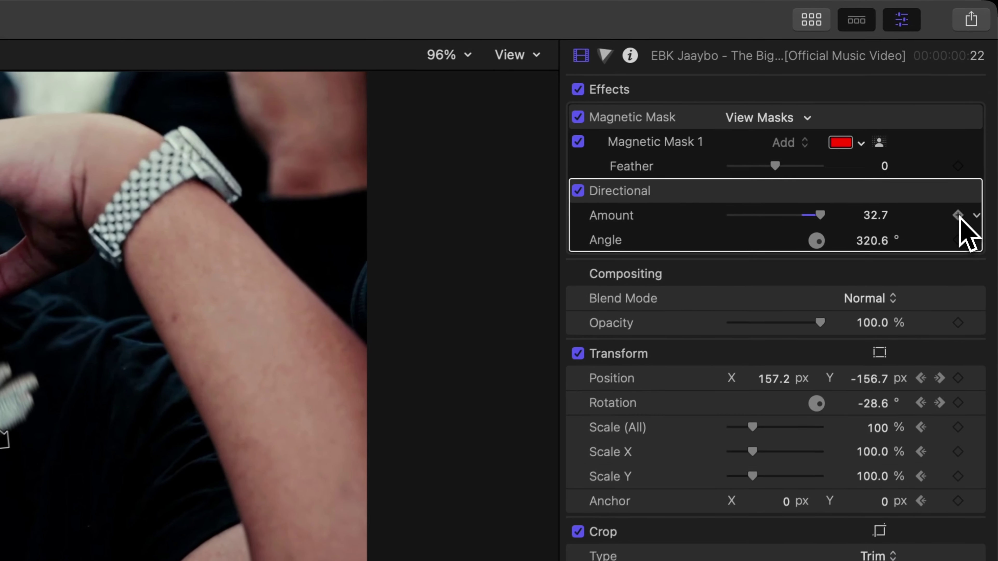
pyautogui.click(975, 121)
pyautogui.click(958, 241)
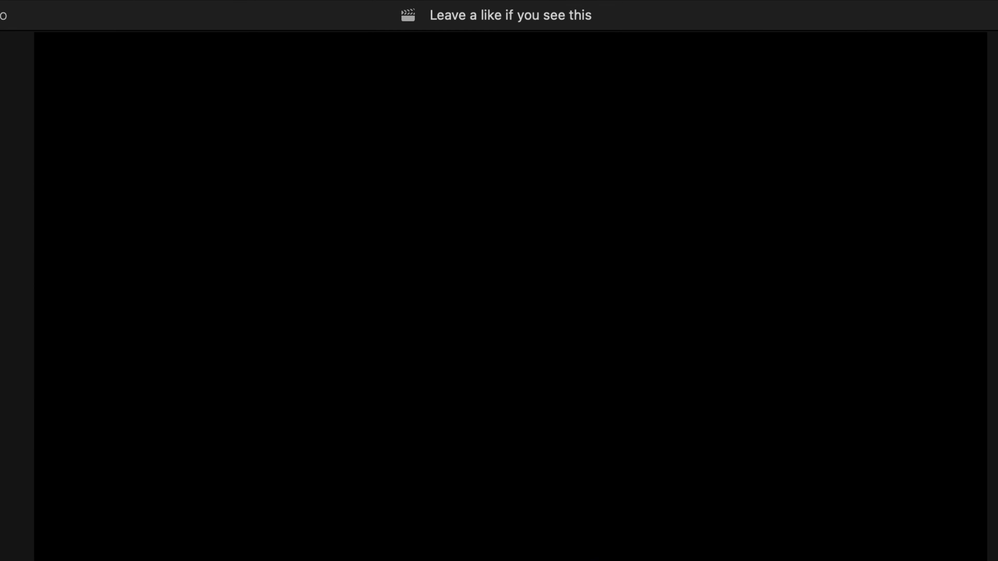
# Shift the masked pendant clip's final Transform keyframe and its Directional blur keyframes earlier so the motion and blur end together
pyautogui.hscroll(-9, 266, 439)
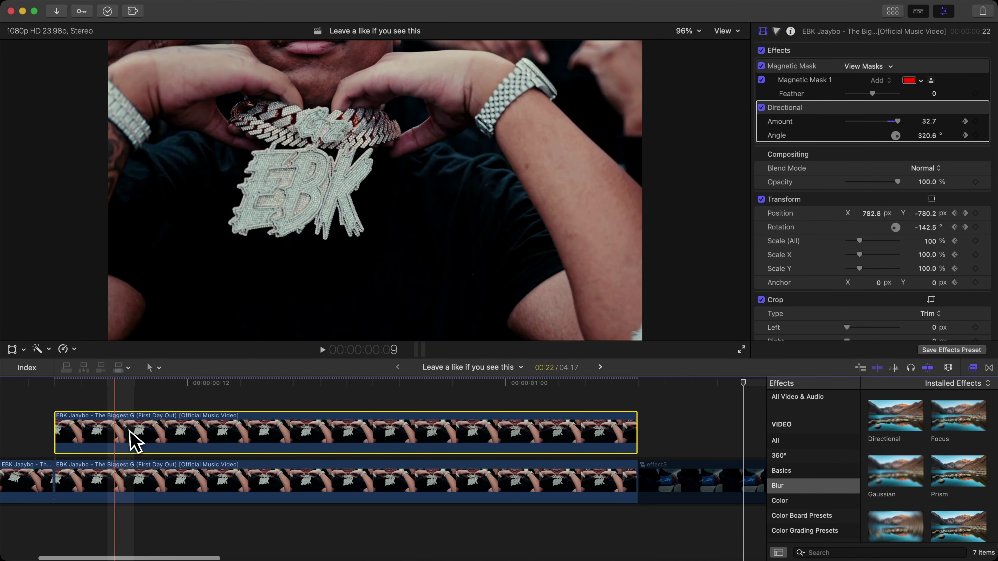
pyautogui.rightClick(491, 436)
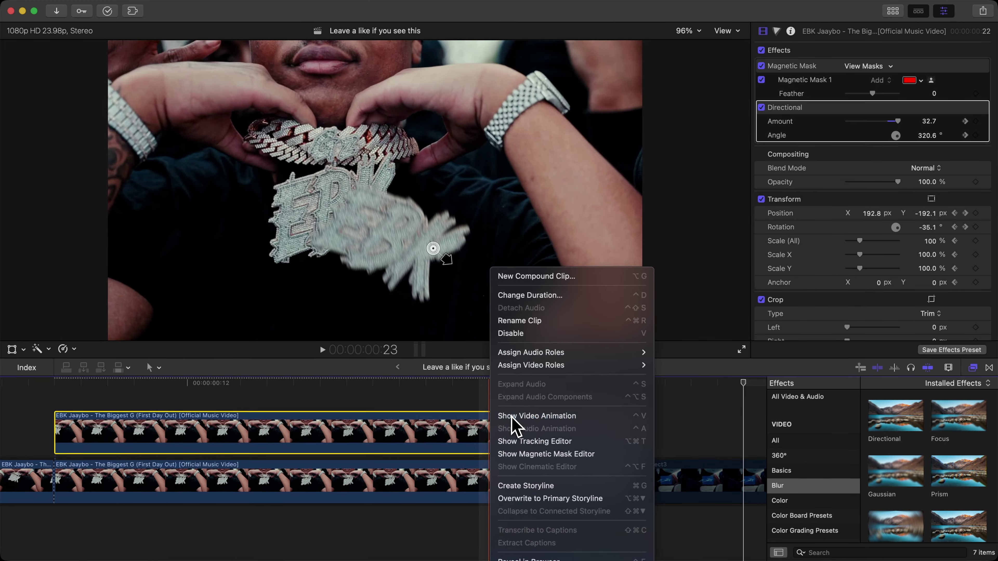
pyautogui.click(536, 416)
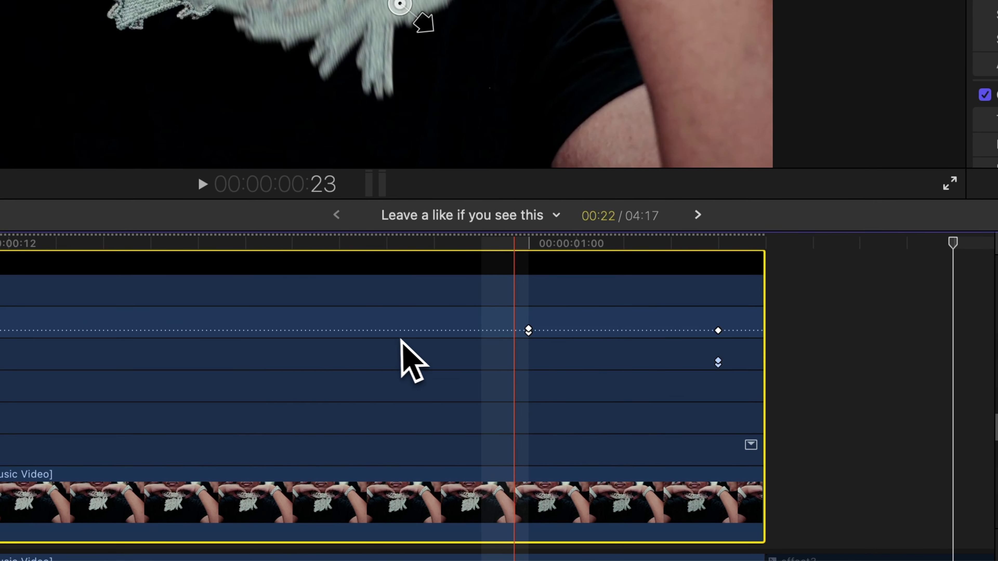
pyautogui.moveTo(718, 362); pyautogui.dragTo(654, 362)
pyautogui.moveTo(373, 357); pyautogui.dragTo(326, 357)
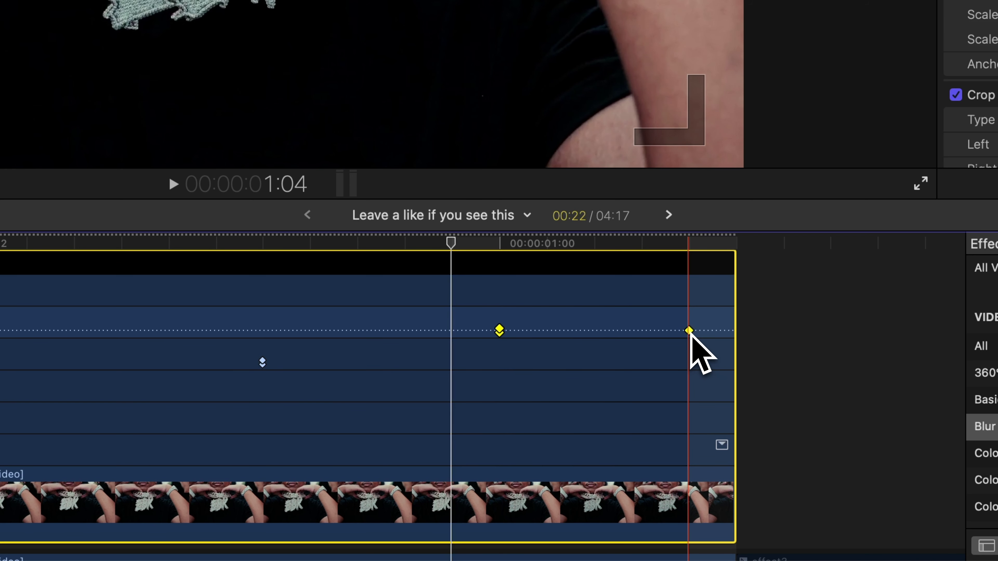
pyautogui.moveTo(688, 331); pyautogui.dragTo(206, 316)
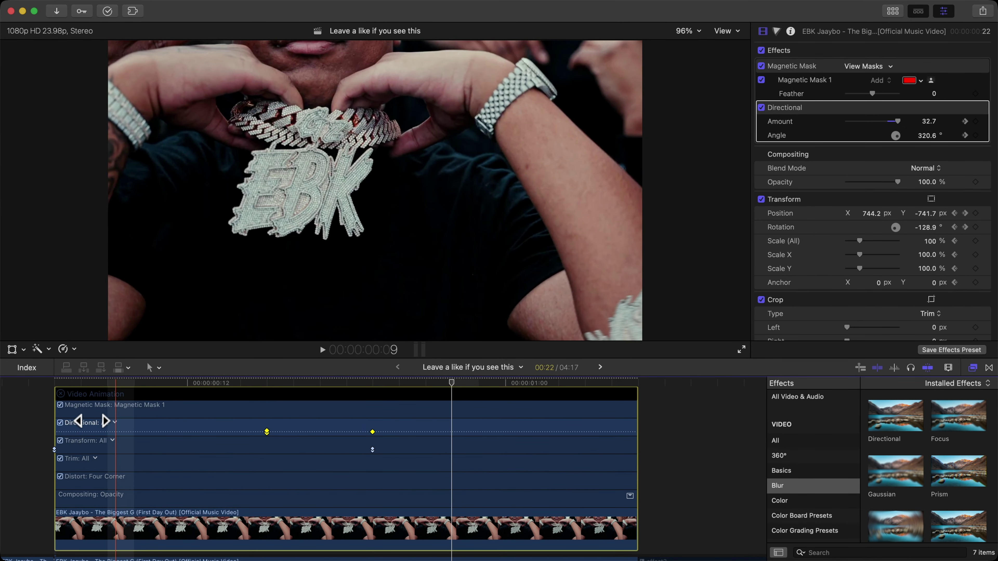
pyautogui.hotkey('ctrl', 'v')
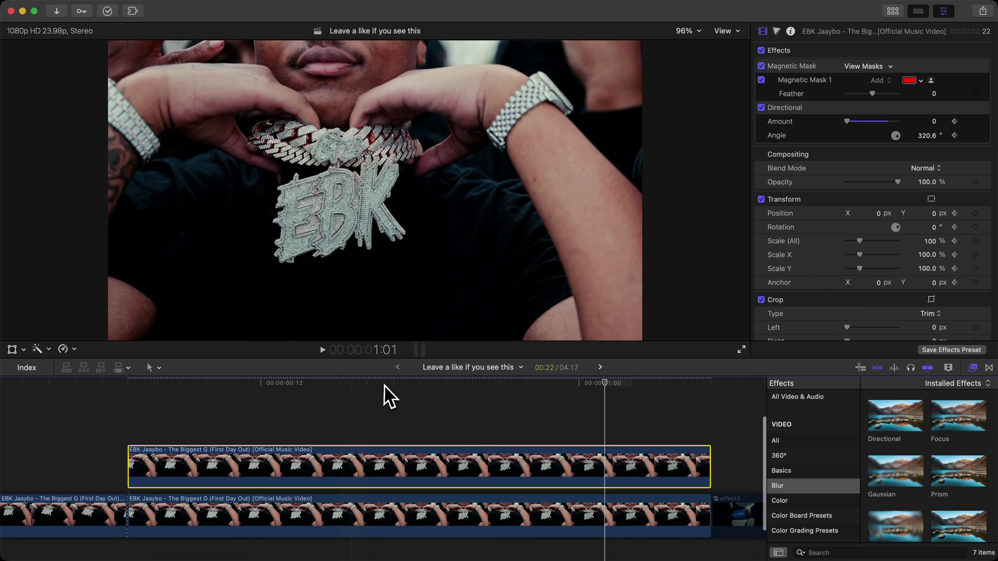
# Add the Zoom BR2W camera movement from mExtension above the masked pendant clip, aligned with its start
pyautogui.click(342, 379)
pyautogui.click(133, 10)
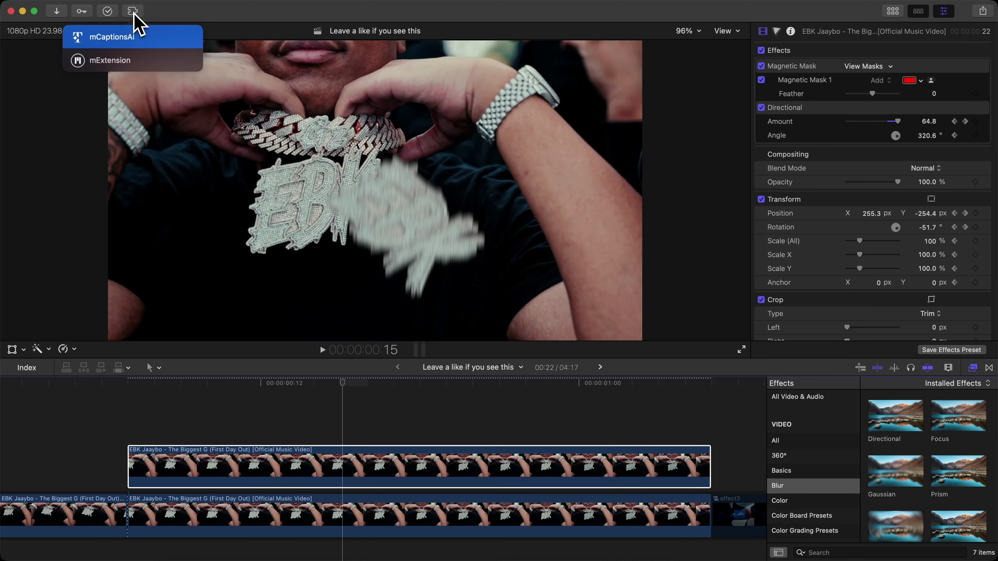
pyautogui.click(123, 58)
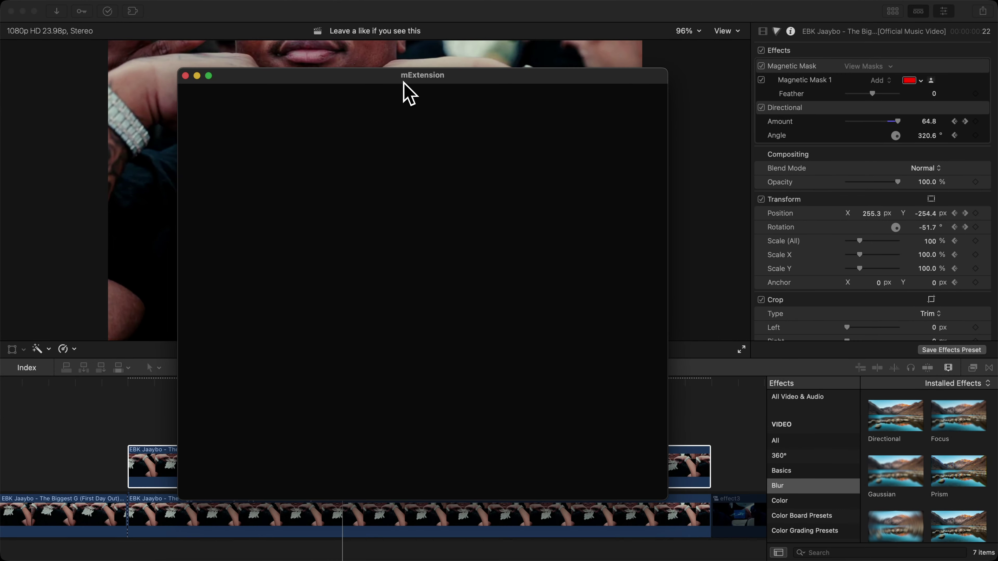
pyautogui.scroll(-8, 374, 83)
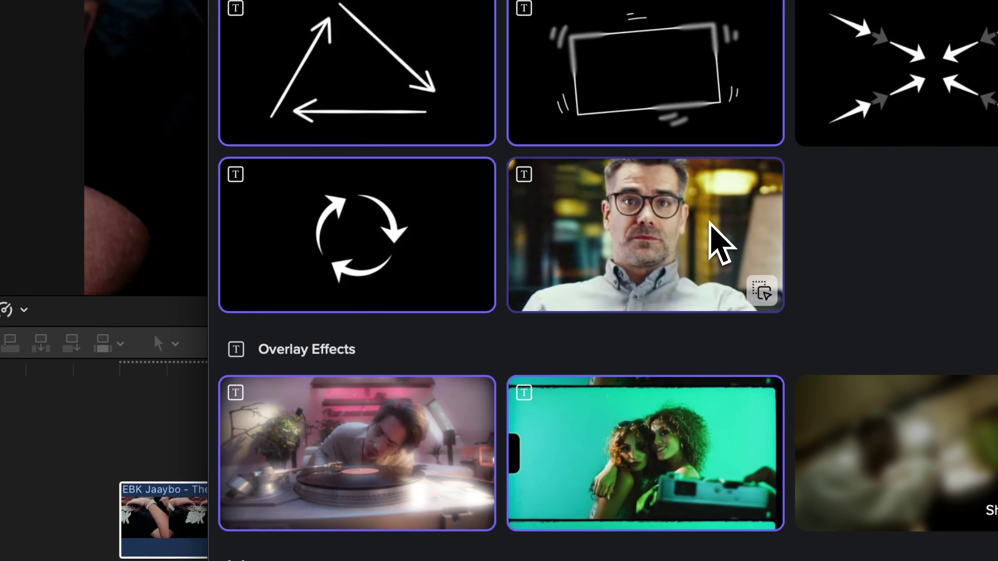
pyautogui.moveTo(470, 308); pyautogui.dragTo(125, 394)
pyautogui.moveTo(215, 311); pyautogui.dragTo(264, 394)
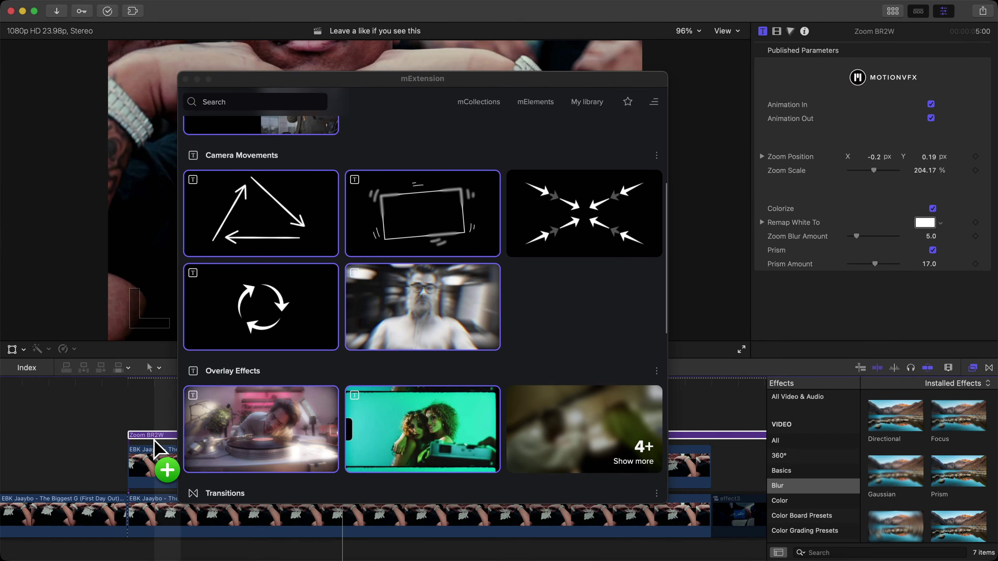
pyautogui.moveTo(153, 449); pyautogui.dragTo(154, 448)
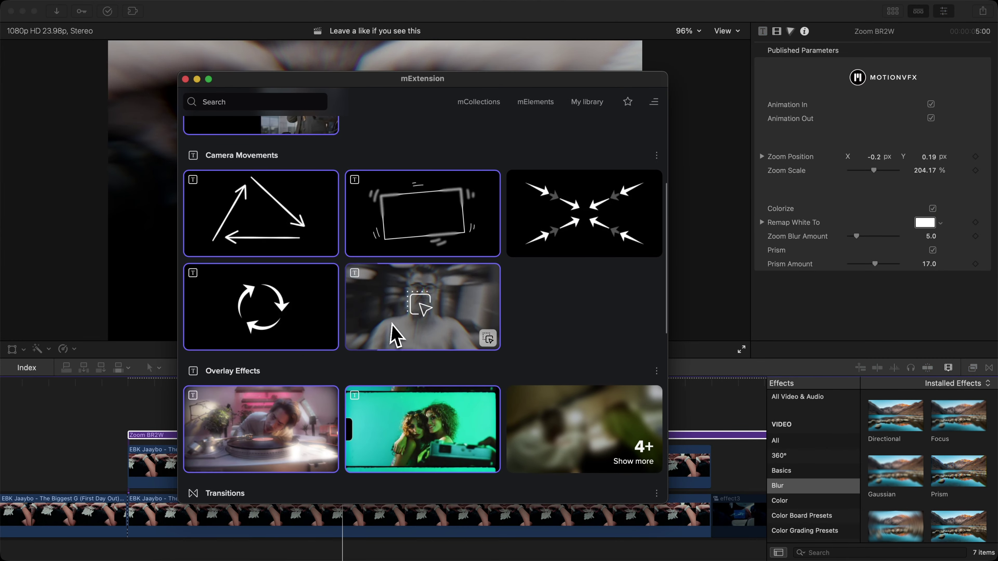
pyautogui.click(408, 330)
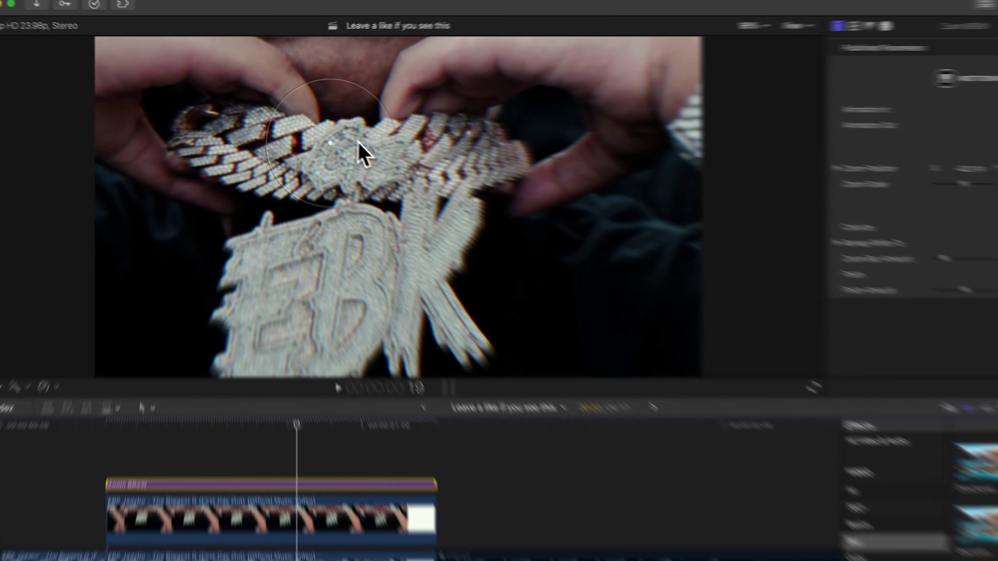
# Centre Zoom BR2W on the pendant at X -0.19, Y -0.05, disable Prism, and set blur to 4.0 and scale to 133.12%
pyautogui.moveTo(358, 141); pyautogui.dragTo(317, 203)
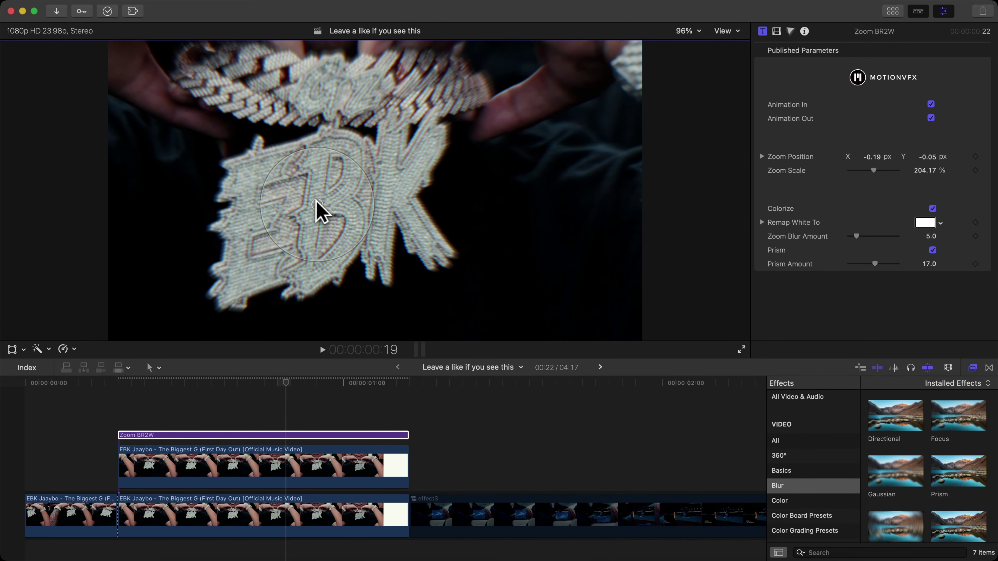
pyautogui.click(212, 385)
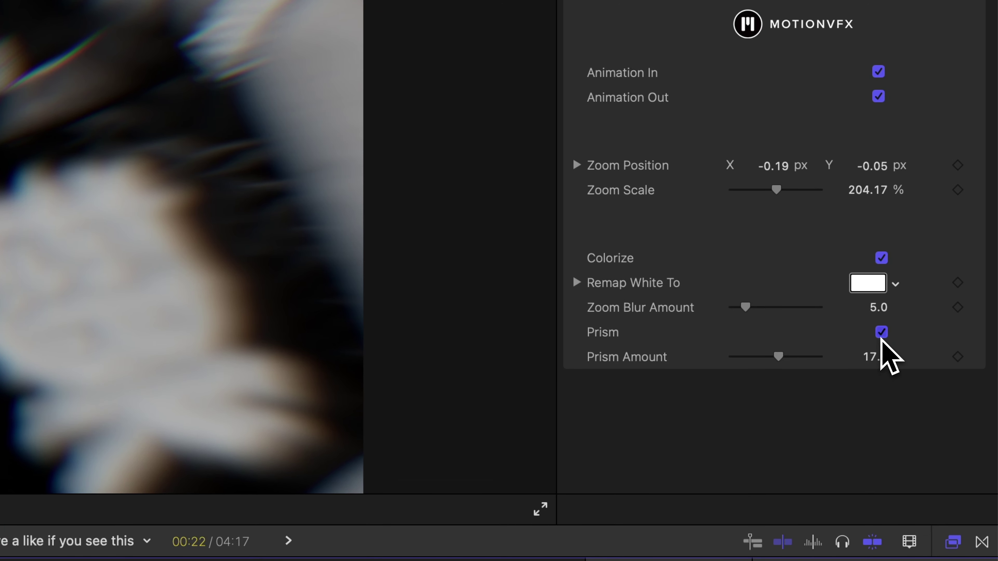
pyautogui.click(882, 333)
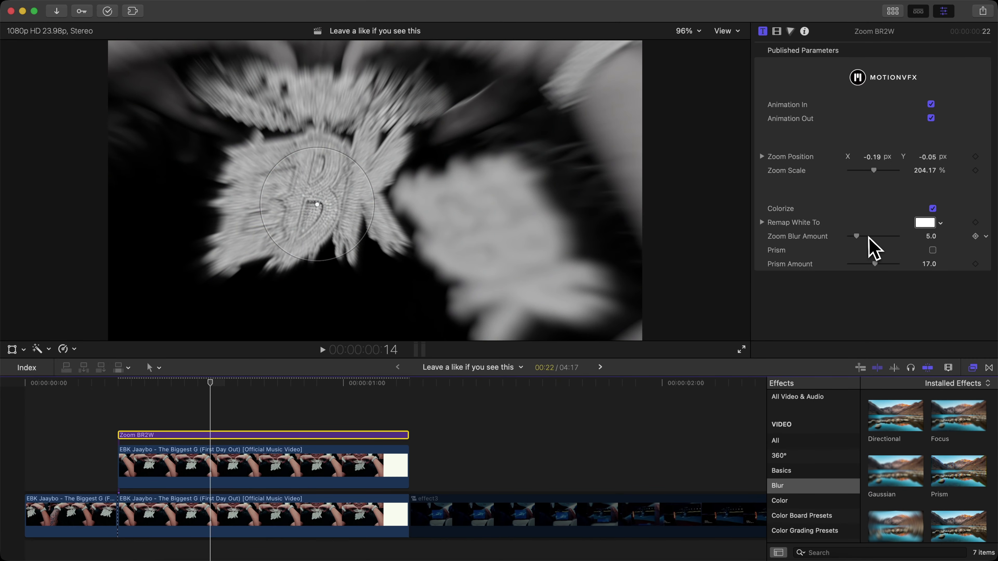
pyautogui.moveTo(859, 236)
pyautogui.mouseDown()
pyautogui.moveTo(872, 236)
pyautogui.moveTo(858, 235)
pyautogui.mouseUp()
pyautogui.moveTo(874, 171); pyautogui.dragTo(866, 171)
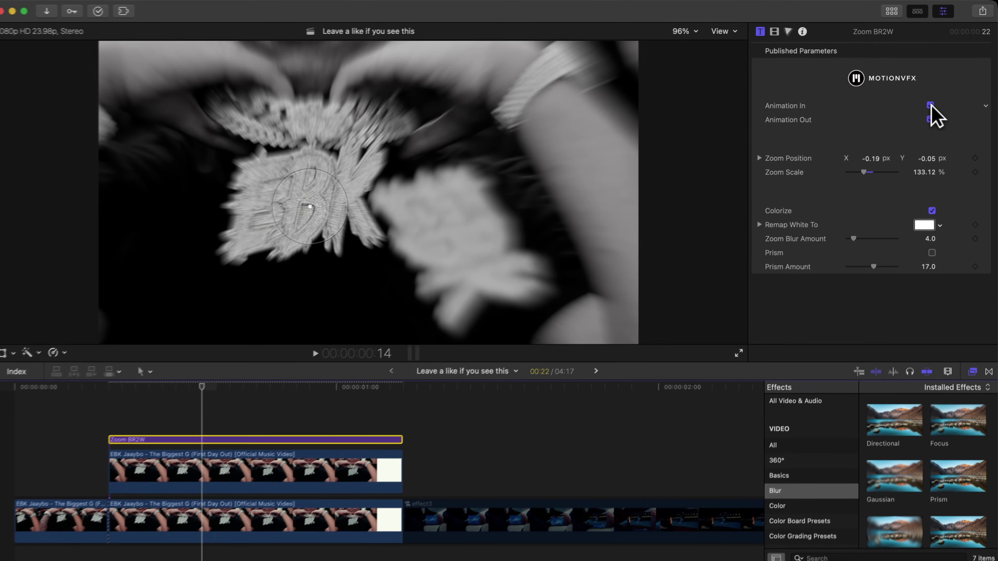
pyautogui.click(880, 210)
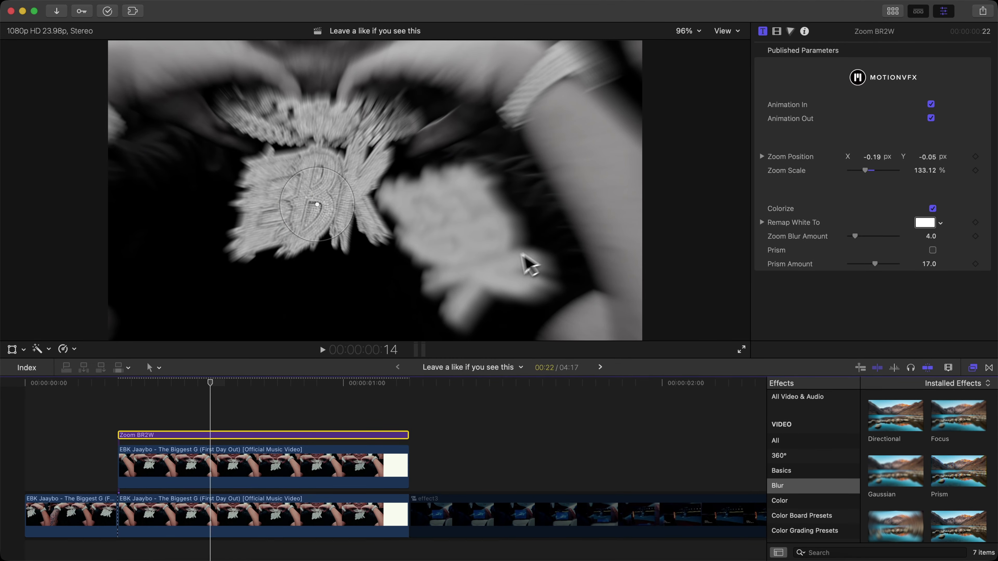
pyautogui.press('space')
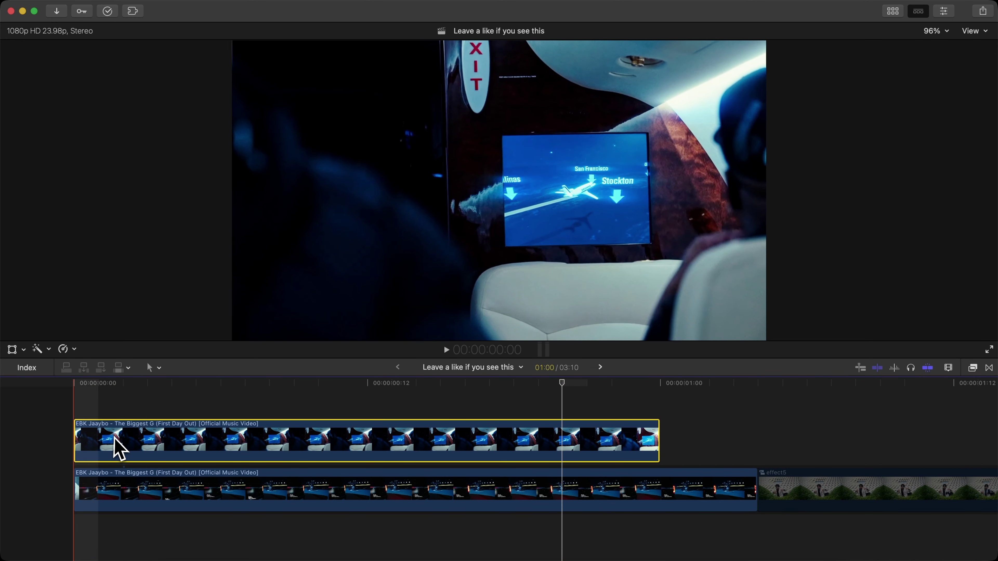
# Add a Magnetic Mask to the upper cabin clip at its first frame, isolating only the blue map screen, and analyze it
pyautogui.press('space')
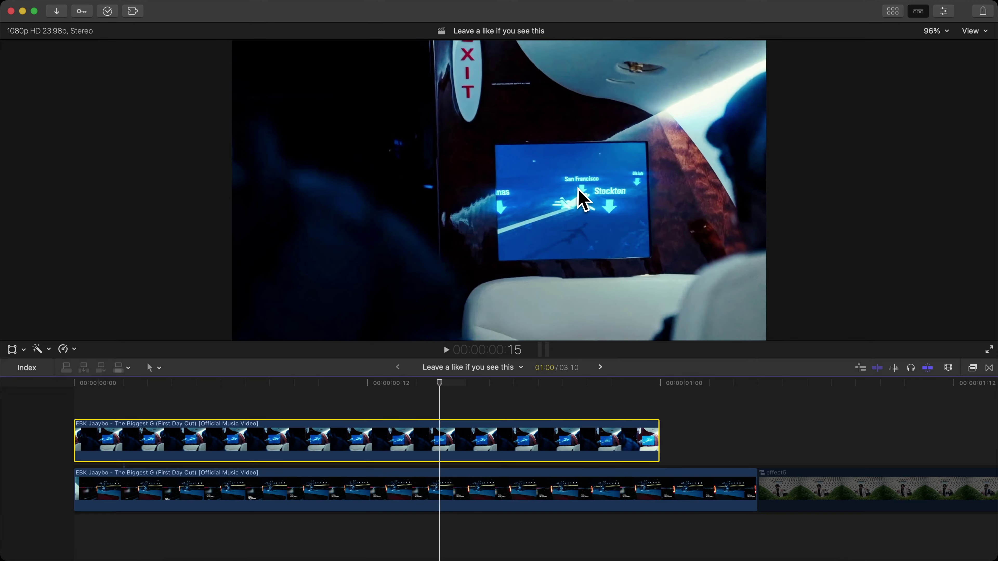
pyautogui.click(144, 484)
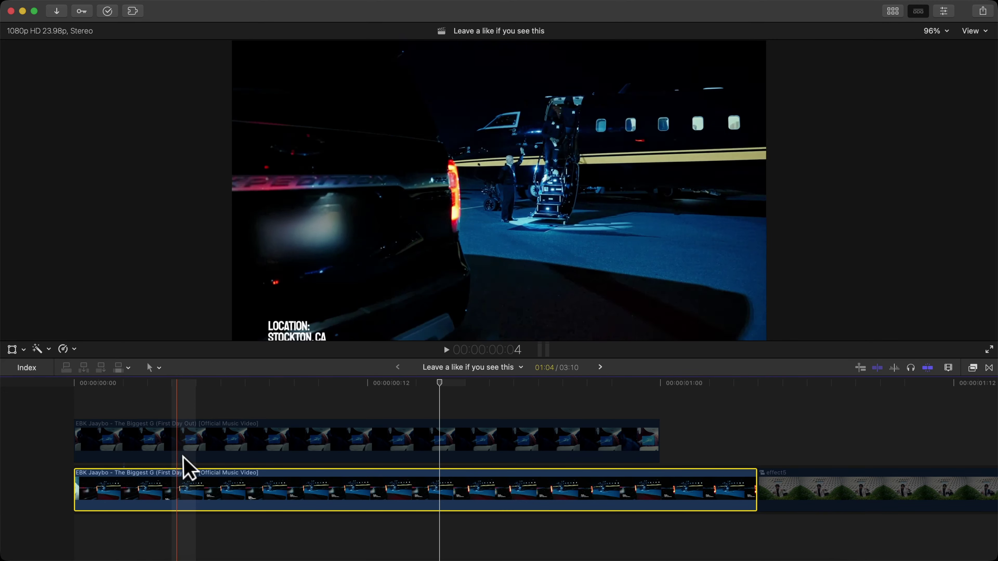
pyautogui.click(182, 454)
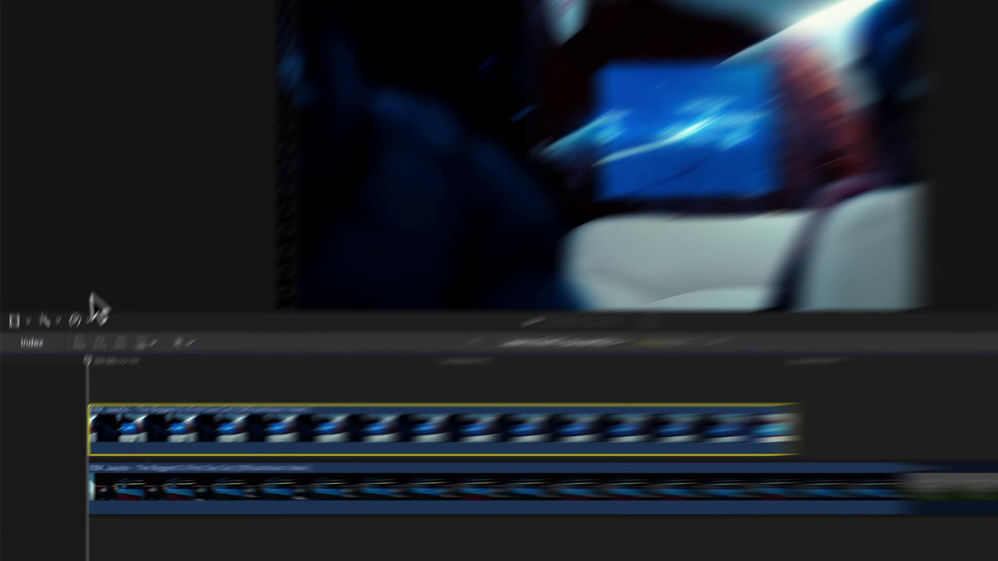
pyautogui.click(49, 319)
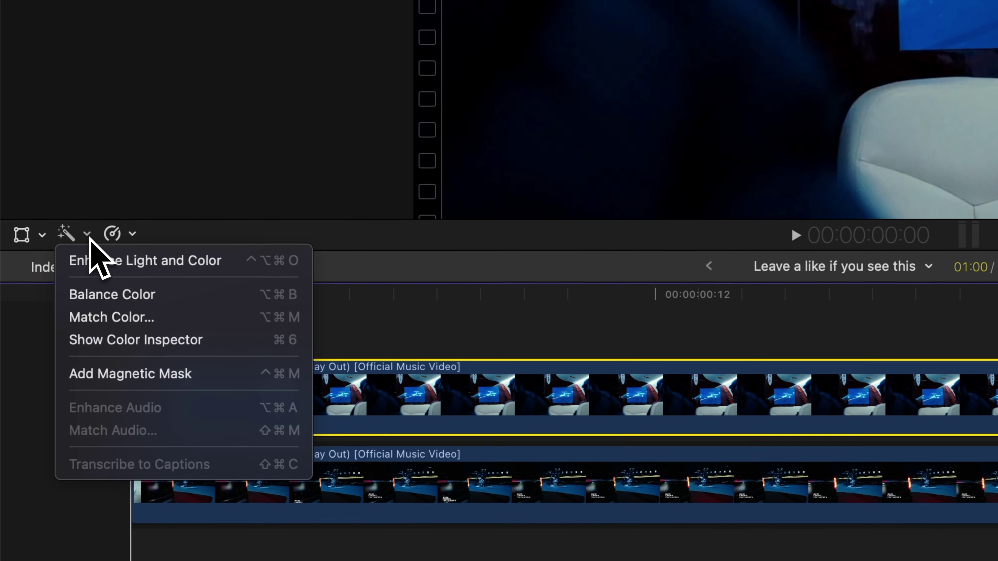
pyautogui.click(95, 374)
pyautogui.click(555, 179)
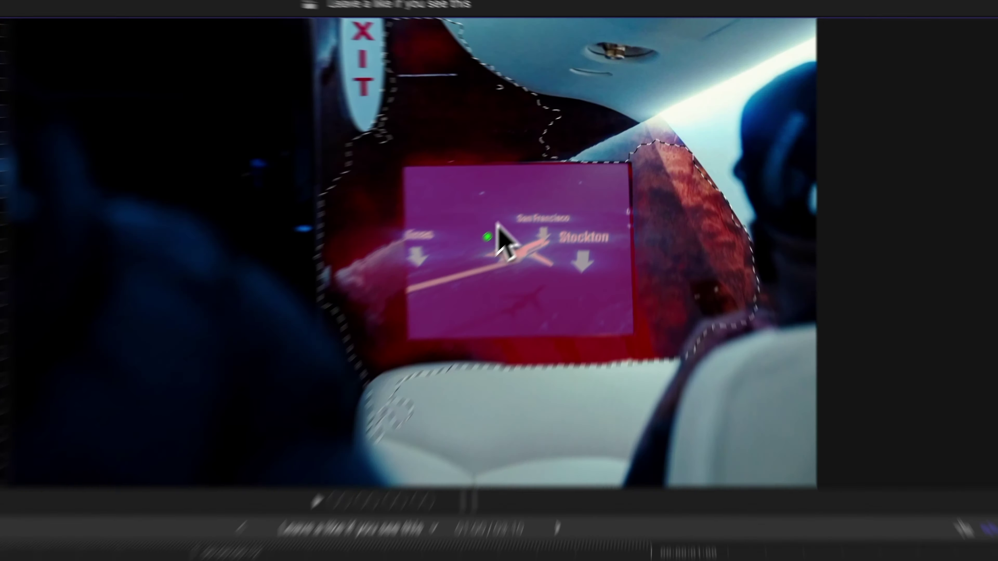
pyautogui.keyDown('alt'); pyautogui.click(586, 386); pyautogui.keyUp('alt')
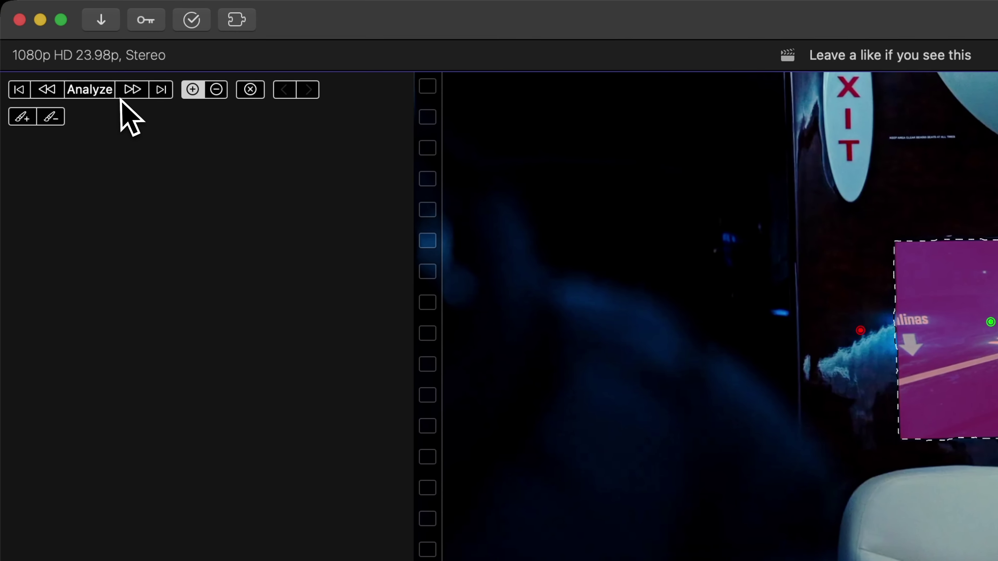
pyautogui.click(103, 89)
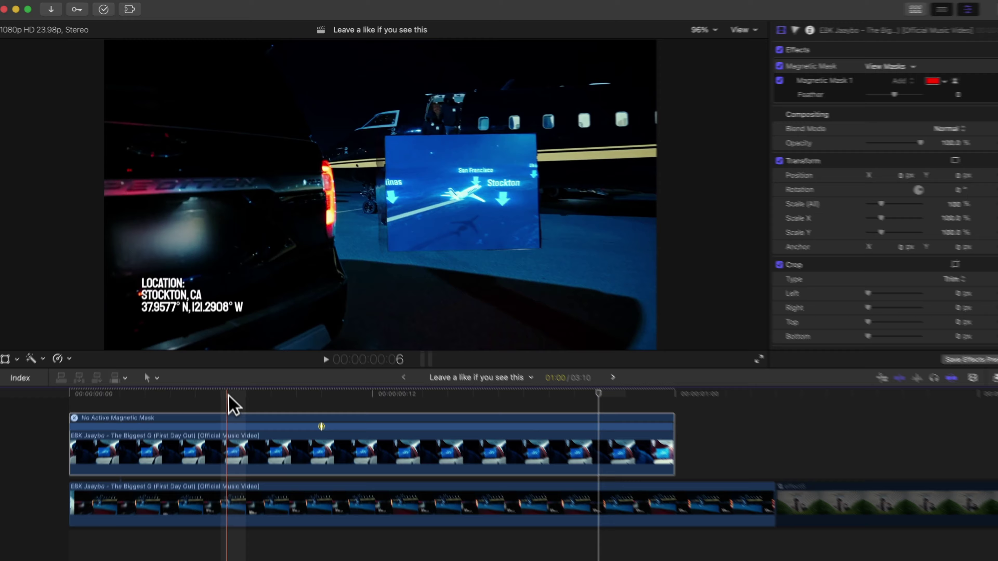
# Duplicate the masked cabin clip so two copies are stacked above the tarmac clip
pyautogui.click(207, 386)
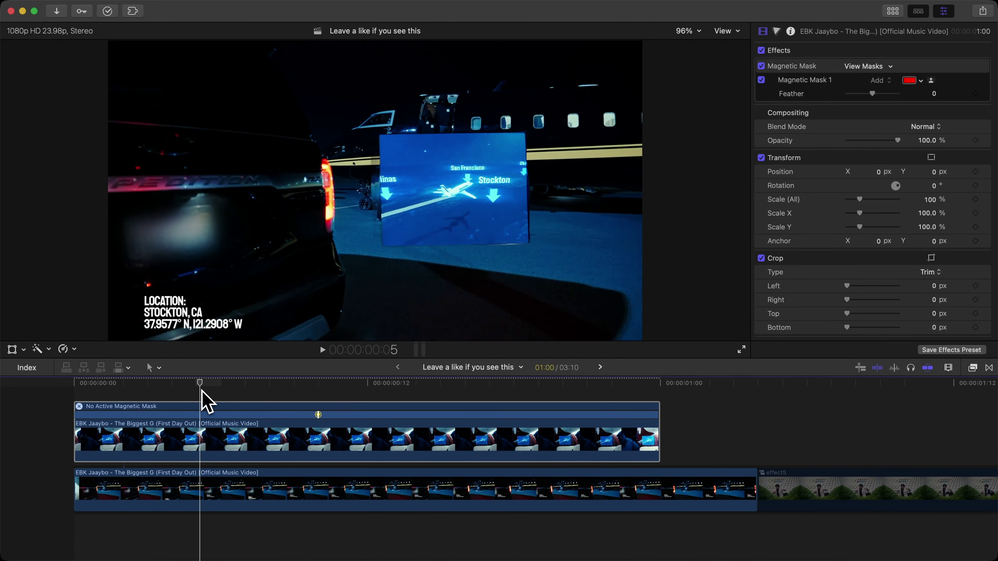
pyautogui.scroll(1, 197, 413)
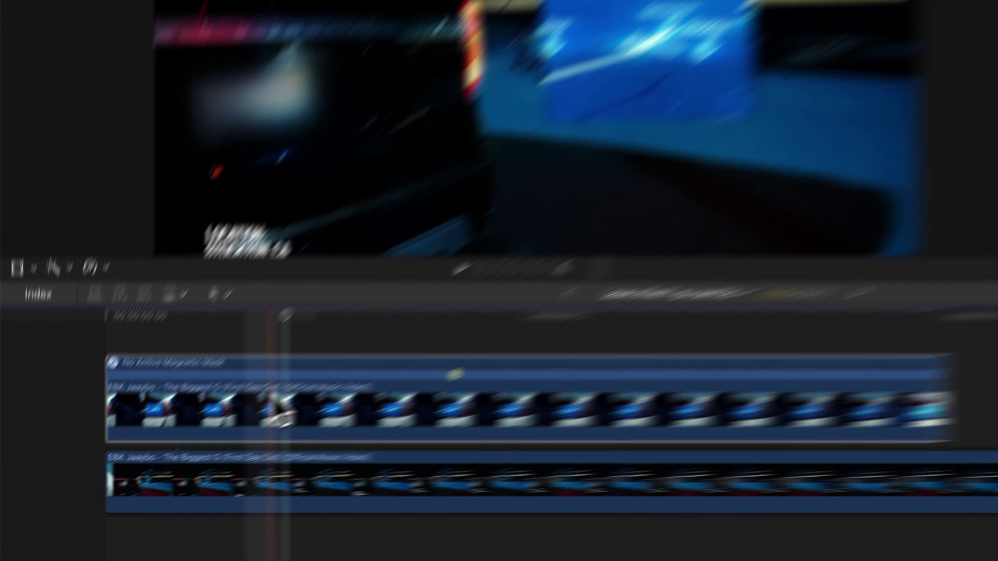
pyautogui.moveTo(195, 448); pyautogui.dragTo(189, 418)
pyautogui.moveTo(336, 326); pyautogui.dragTo(346, 346)
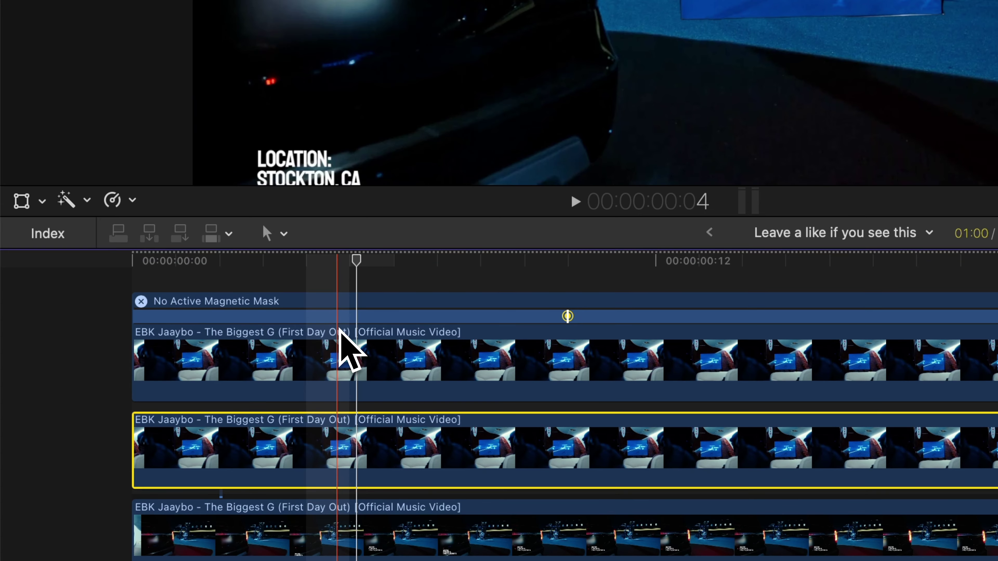
# Toggle Invert Masks on the top cabin clip's Magnetic Mask so it shows everything except the map screen
pyautogui.click(338, 334)
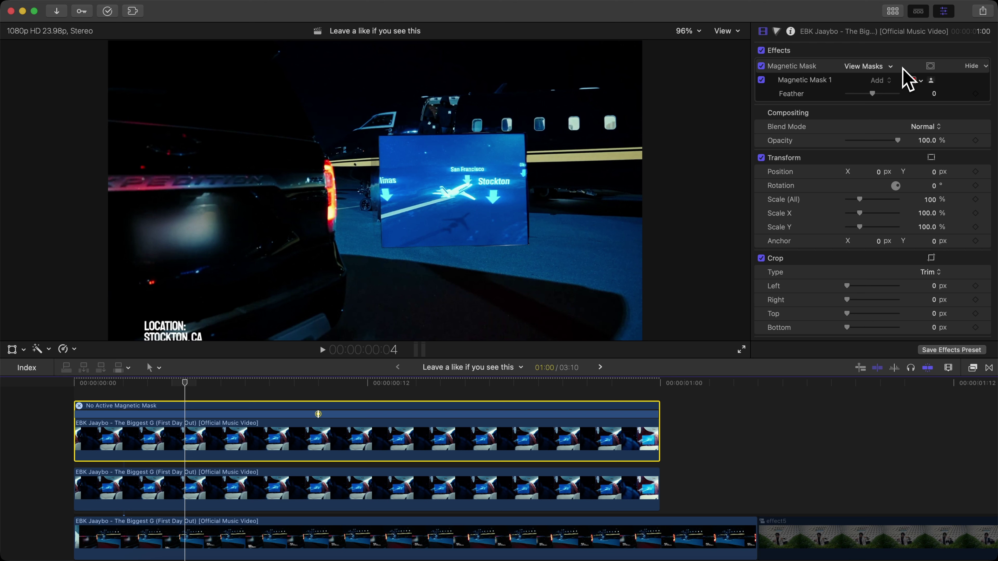
pyautogui.click(931, 67)
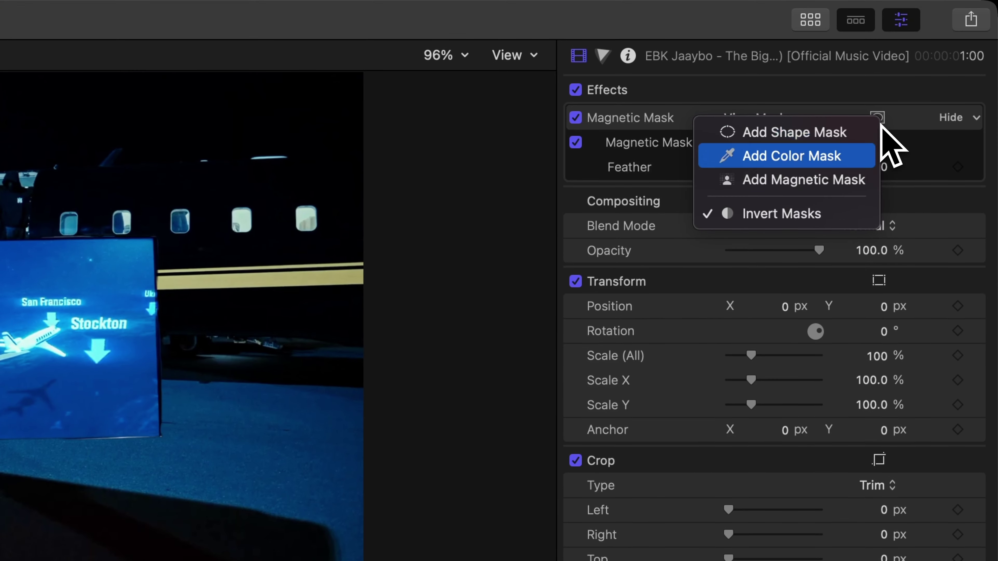
pyautogui.click(788, 217)
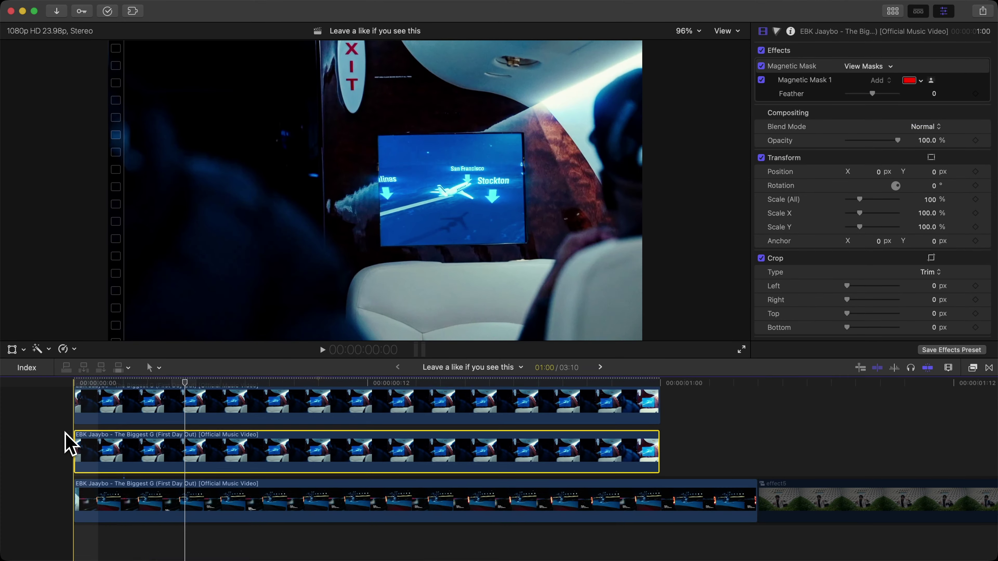
# Review the opening frames of the stacked cabin clips to check how the two masked layers combine
pyautogui.scroll(2, 65, 432)
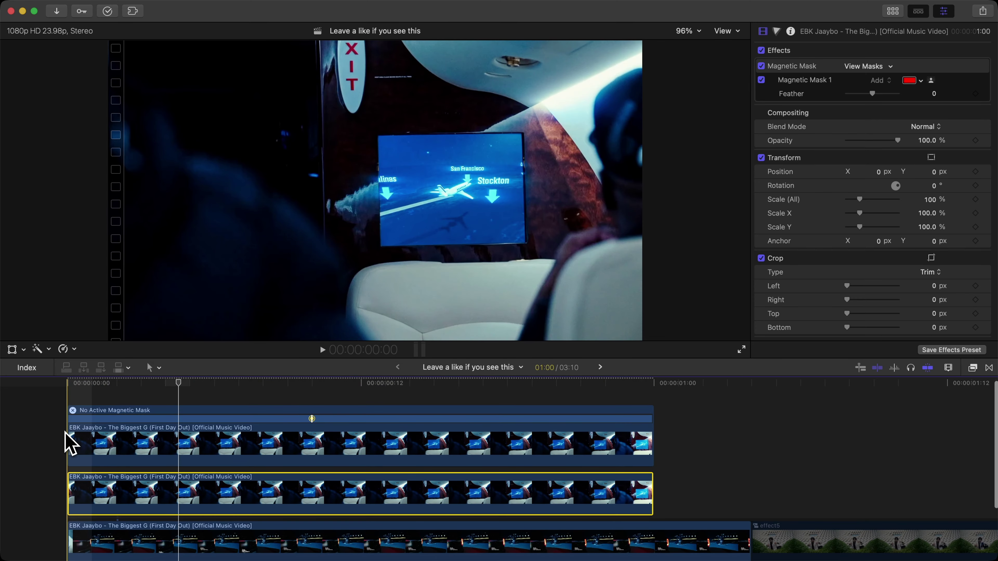
pyautogui.click(169, 383)
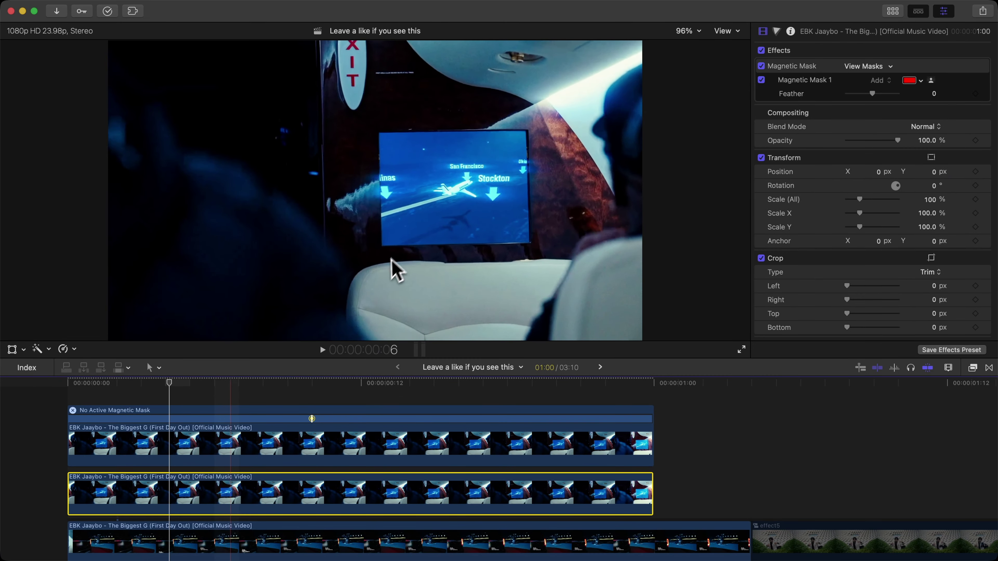
pyautogui.scroll(-2, 228, 474)
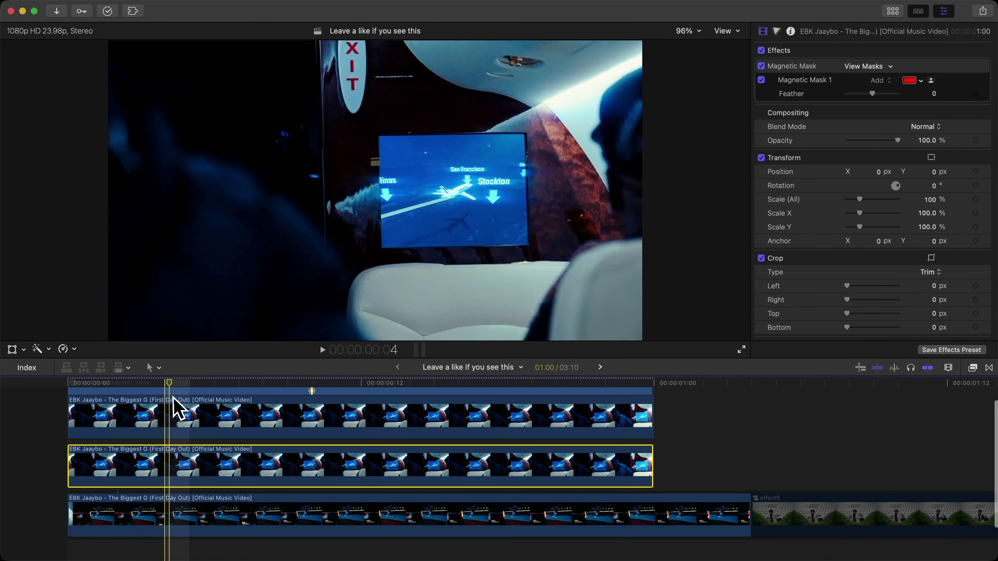
pyautogui.press('space')
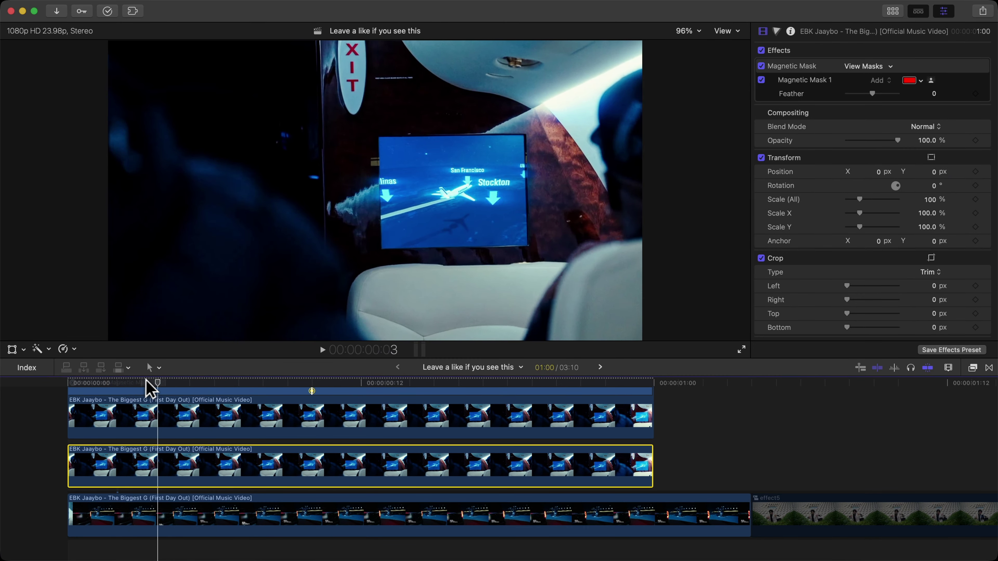
# Split the lower map-screen clip at frame 4 and select the part after the cut
pyautogui.click(166, 380)
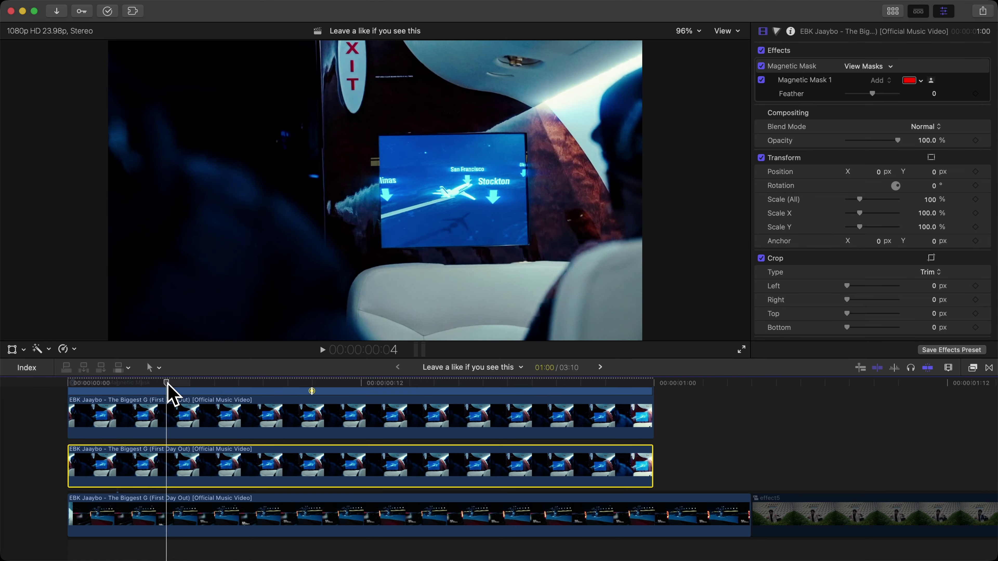
pyautogui.press('super+b')
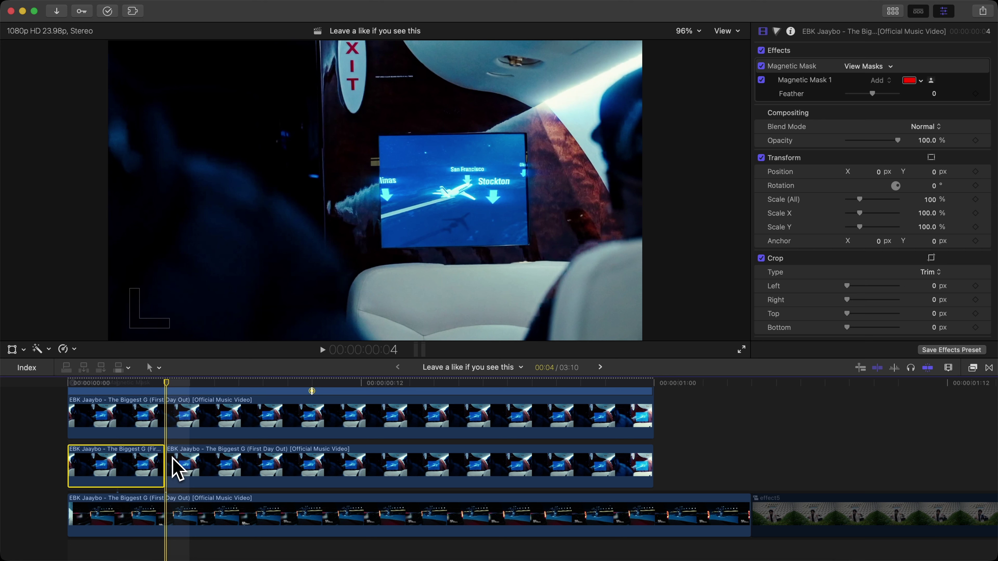
pyautogui.click(174, 460)
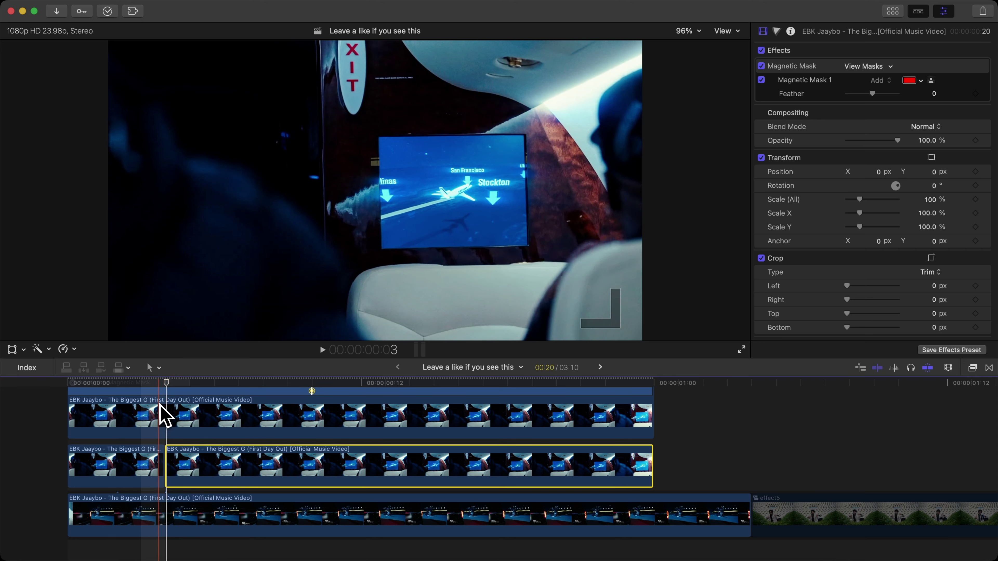
# Add a Transform keyframe at frame 4, the start of the second map-screen part
pyautogui.moveTo(166, 383); pyautogui.dragTo(654, 405)
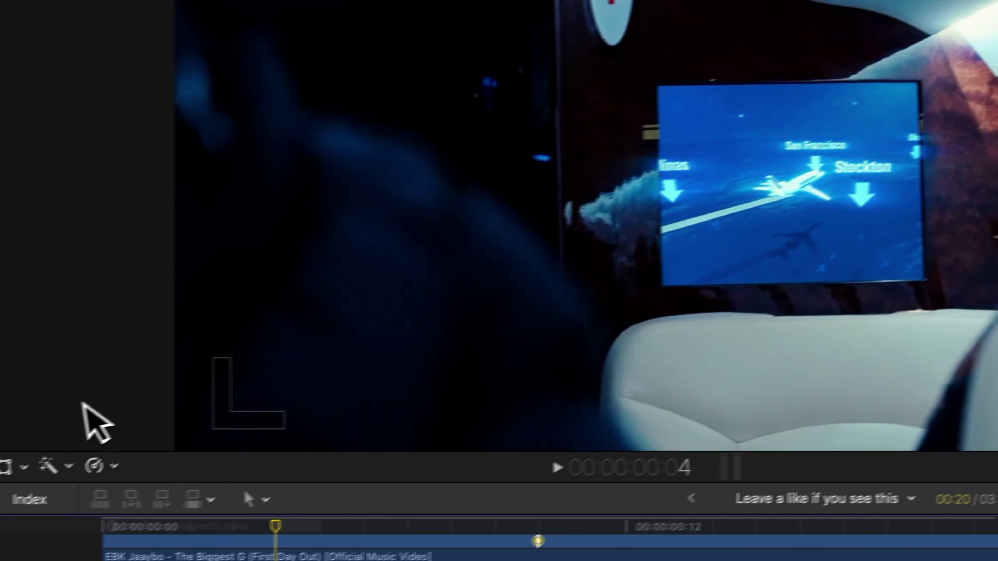
pyautogui.click(21, 291)
pyautogui.click(53, 66)
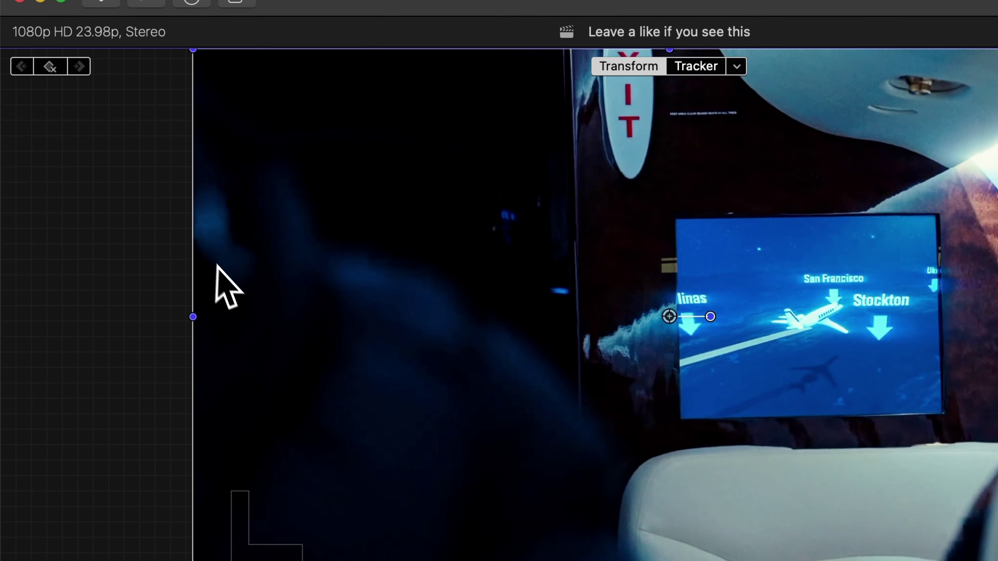
# At frame 23, move the map screen straight down with a Position keyframe so the tarmac shows through the screen opening
pyautogui.moveTo(672, 381); pyautogui.dragTo(660, 385)
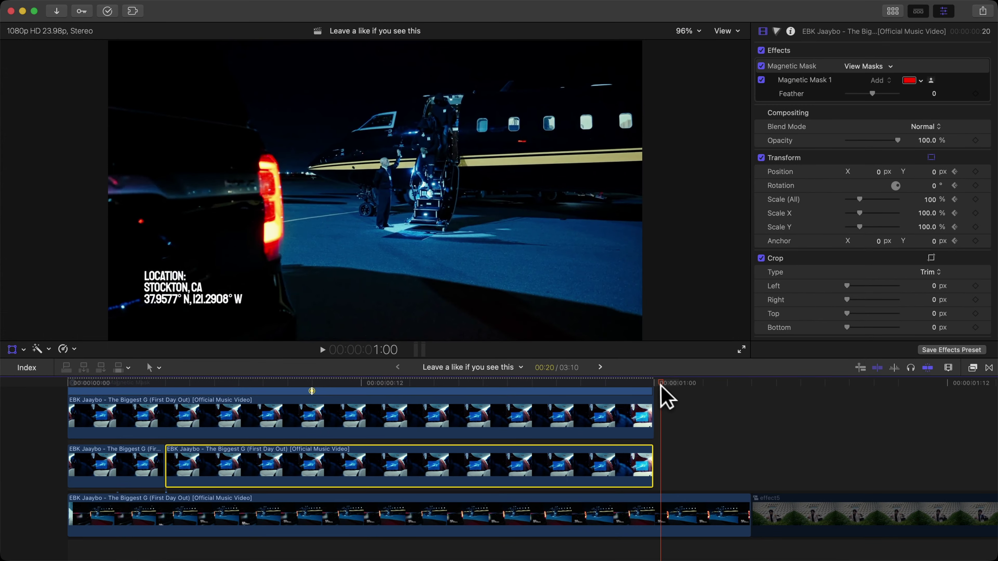
pyautogui.press('Left')
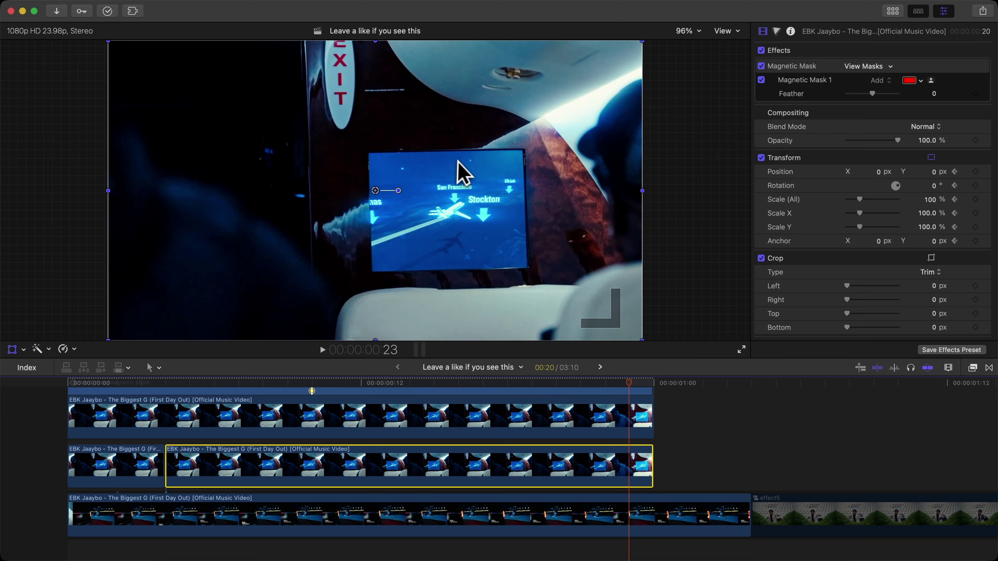
pyautogui.moveTo(564, 224); pyautogui.dragTo(580, 272)
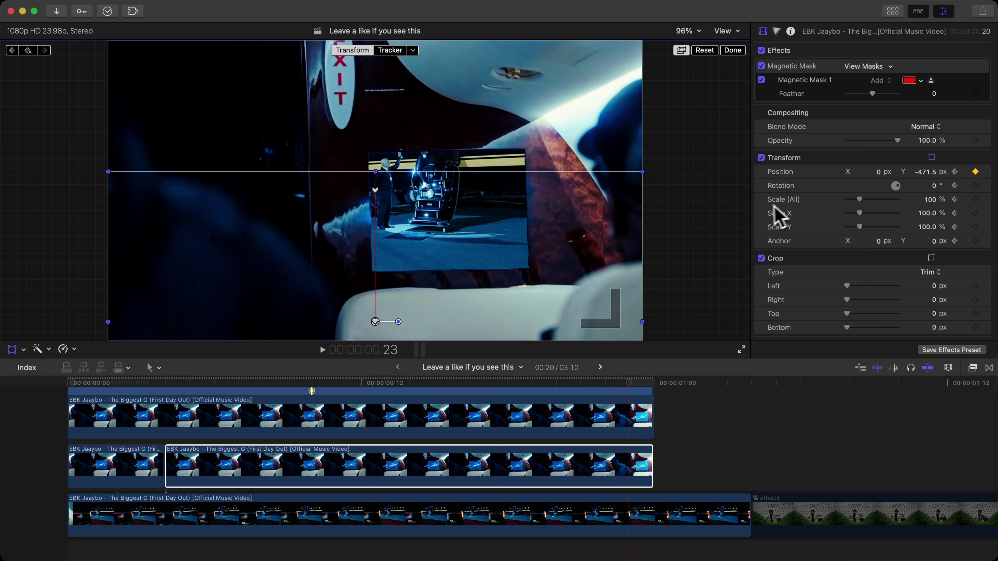
pyautogui.moveTo(926, 181); pyautogui.dragTo(932, 184)
# Give the top cabin clip a Ken Burns crop whose End frame sits inside the screen opening at 428% scale, and play it back
pyautogui.click(399, 326)
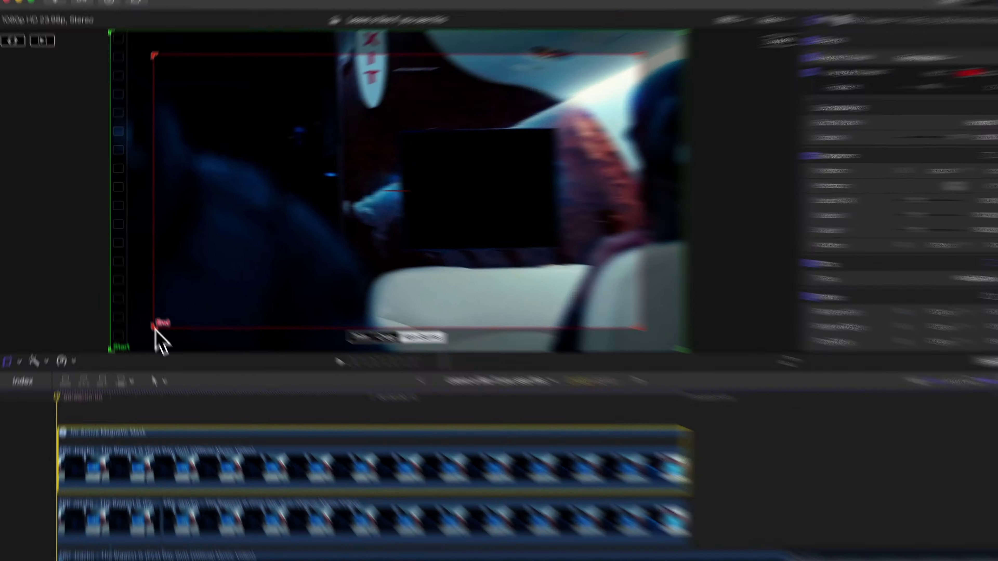
pyautogui.moveTo(149, 317); pyautogui.dragTo(486, 132)
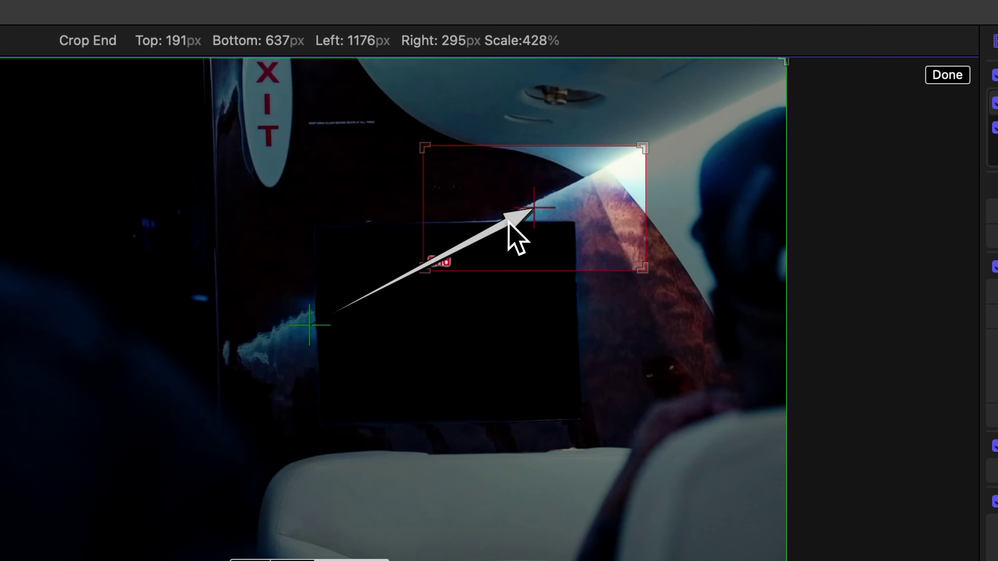
pyautogui.moveTo(509, 220); pyautogui.dragTo(418, 339)
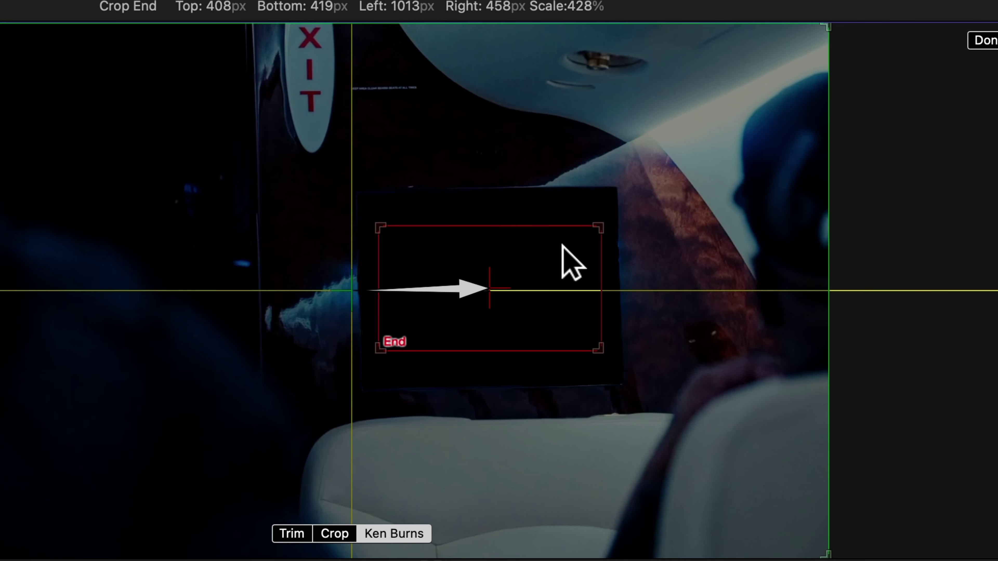
pyautogui.moveTo(562, 244); pyautogui.dragTo(559, 270)
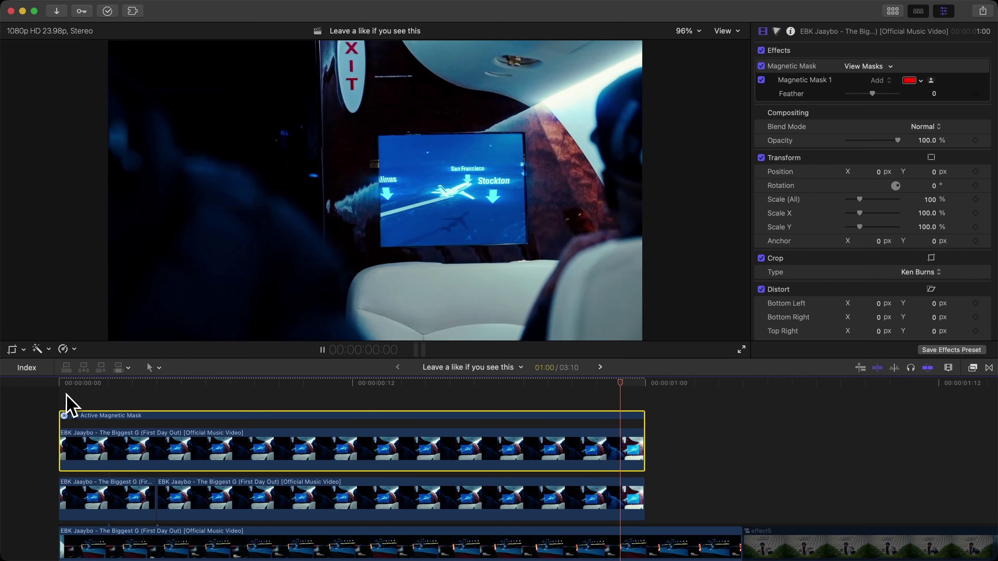
pyautogui.press('space')
pyautogui.press('space')
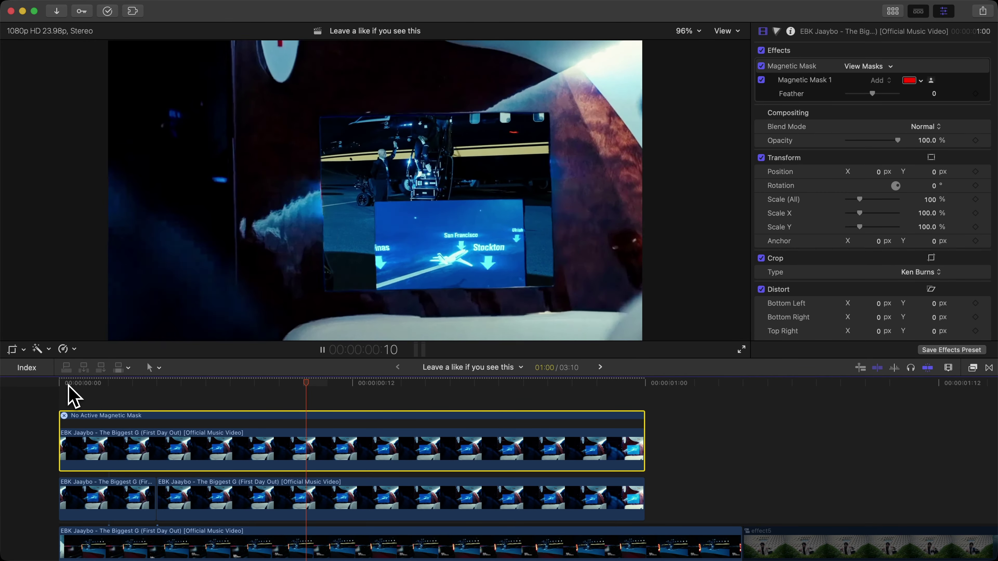
pyautogui.press('space')
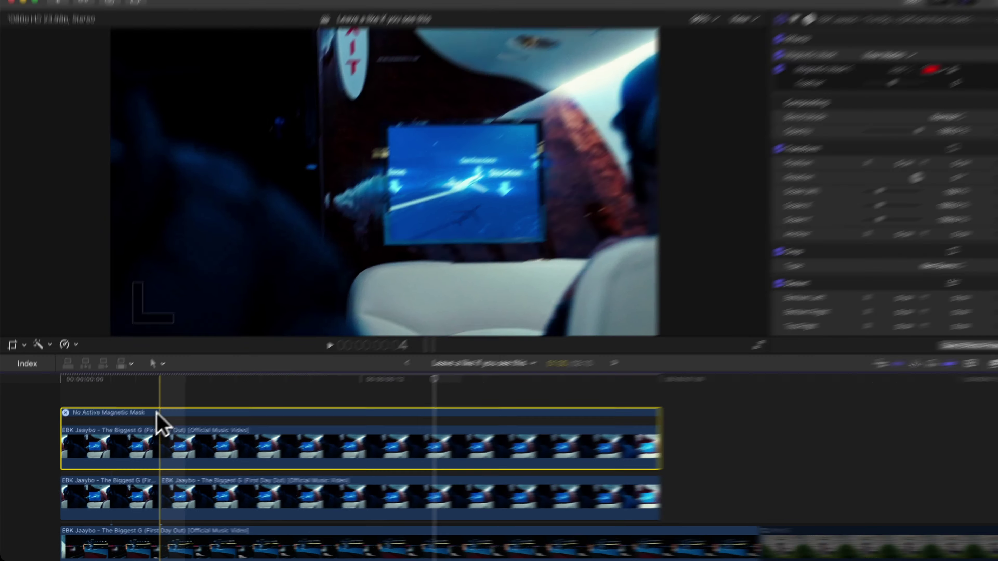
# Split the top cabin clip at frame 4 and change the first part's crop type to Trim
pyautogui.click(156, 444)
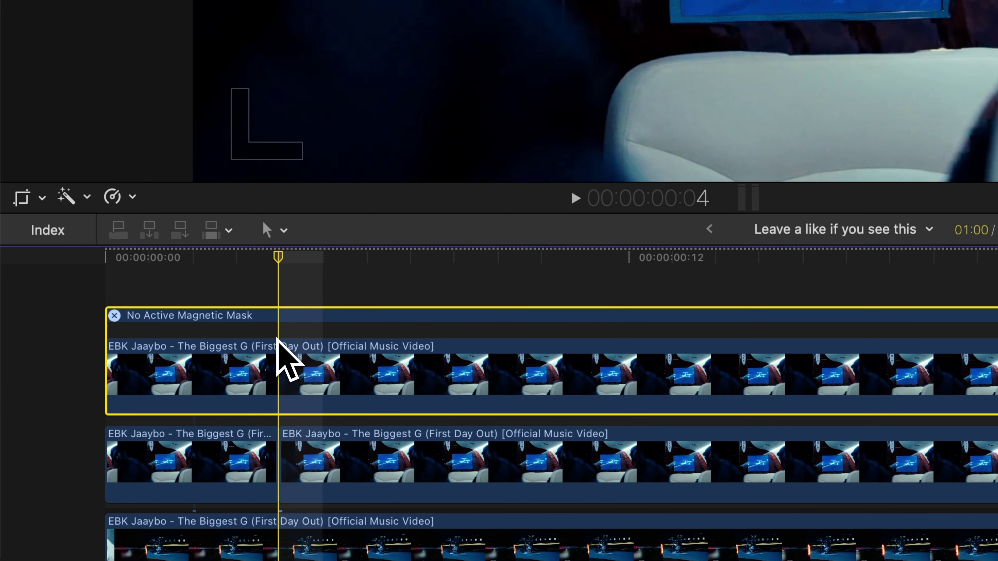
pyautogui.press('super+b')
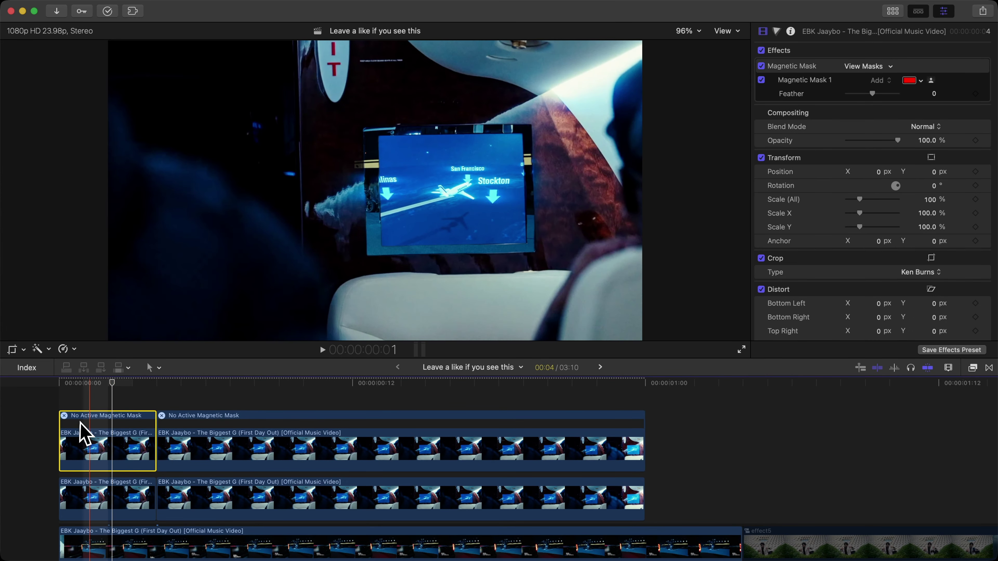
pyautogui.click(12, 350)
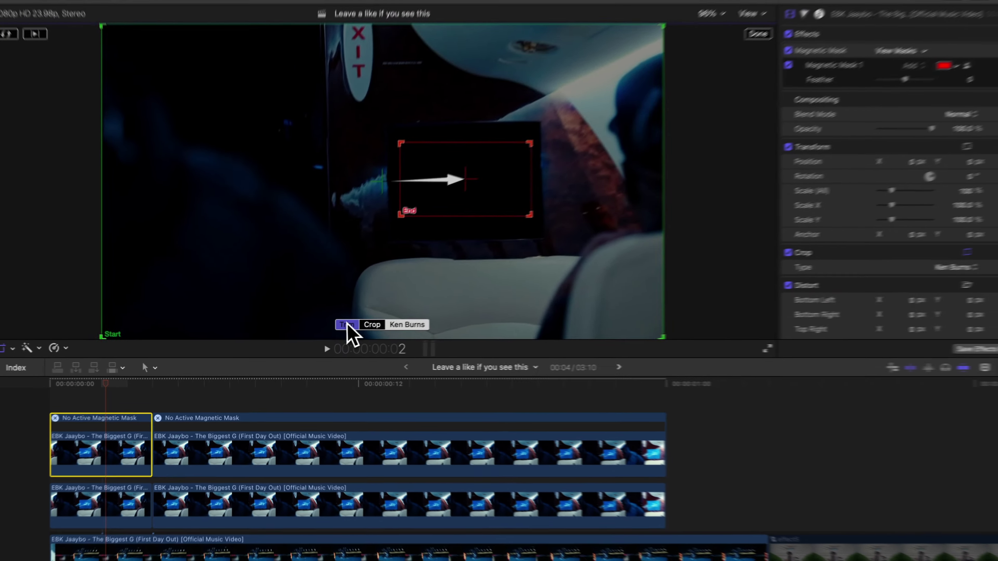
pyautogui.click(423, 295)
pyautogui.click(733, 52)
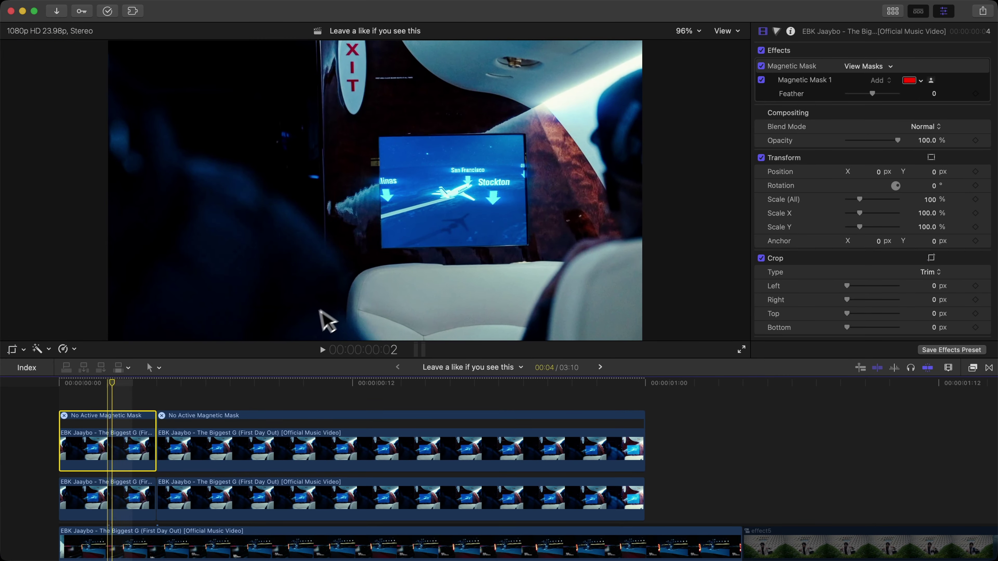
# Play back the stacked clips to check how the zoom starts and how the map screen drops away from the opening
pyautogui.press('space')
pyautogui.press('space')
pyautogui.press('space')
pyautogui.press('space')
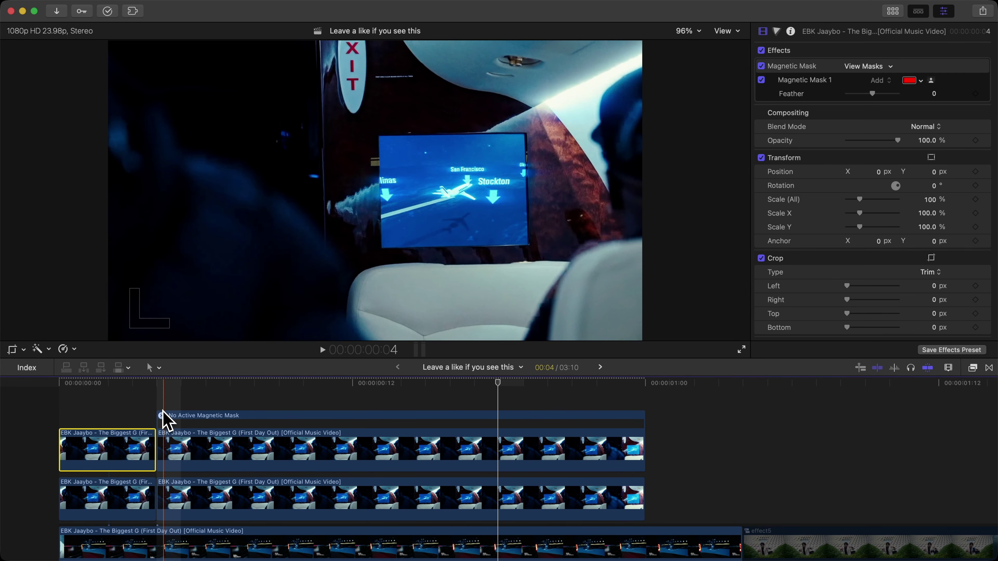
pyautogui.press('space')
pyautogui.press('space')
pyautogui.press('space')
pyautogui.press('space')
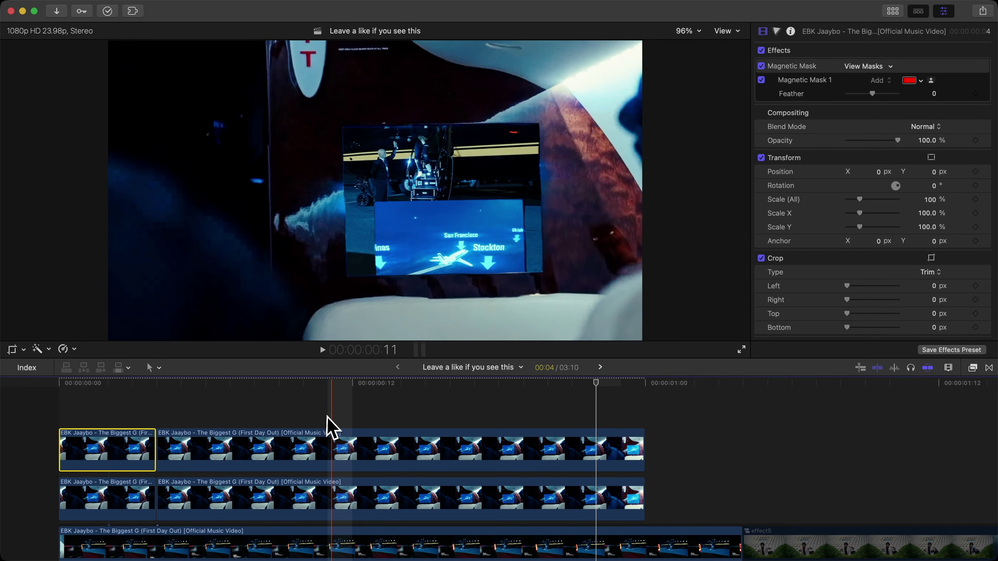
# Apply the Directional blur effect to the second part of the lower map-screen clip
pyautogui.click(256, 396)
pyautogui.click(263, 396)
pyautogui.click(499, 496)
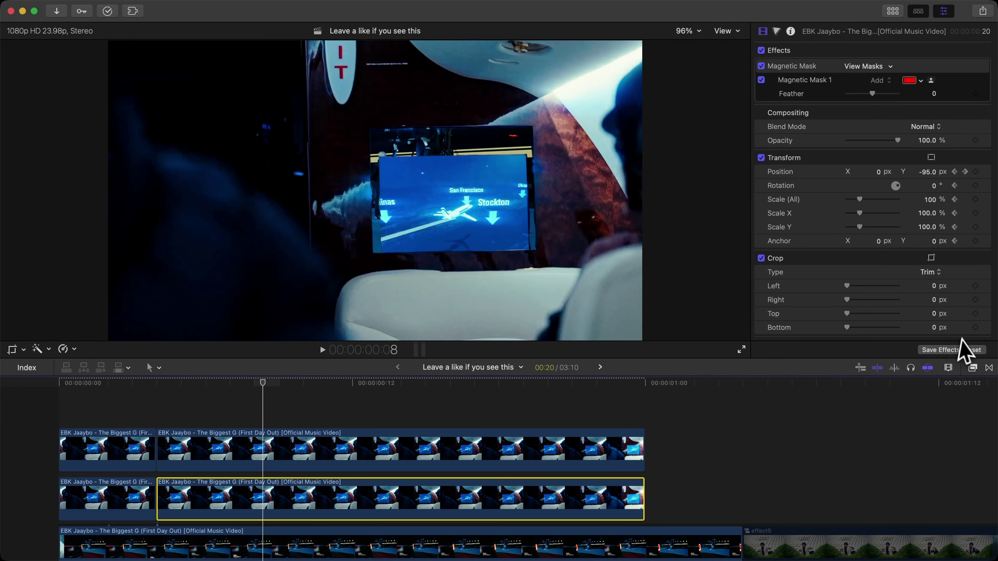
pyautogui.click(973, 368)
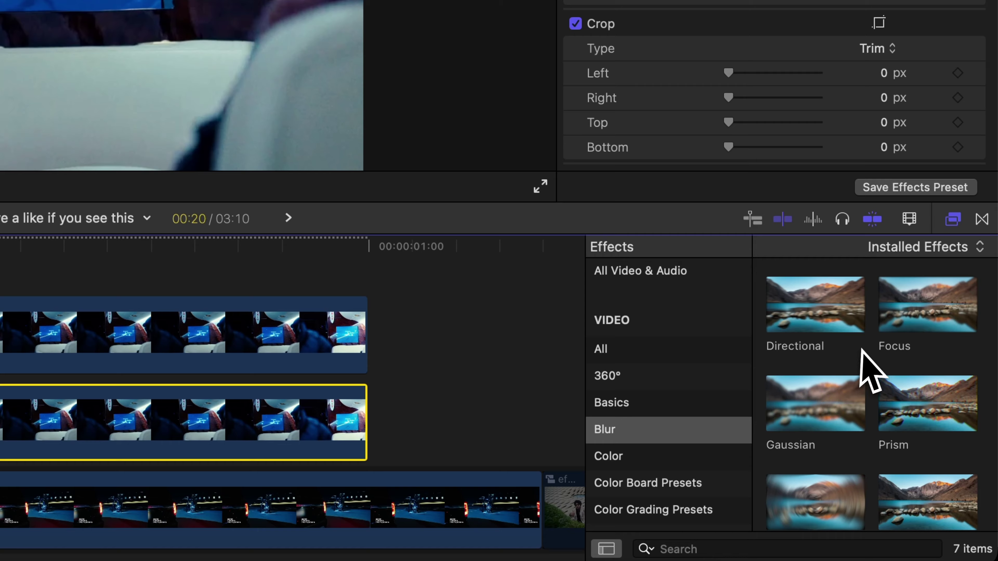
pyautogui.moveTo(857, 342); pyautogui.dragTo(471, 425)
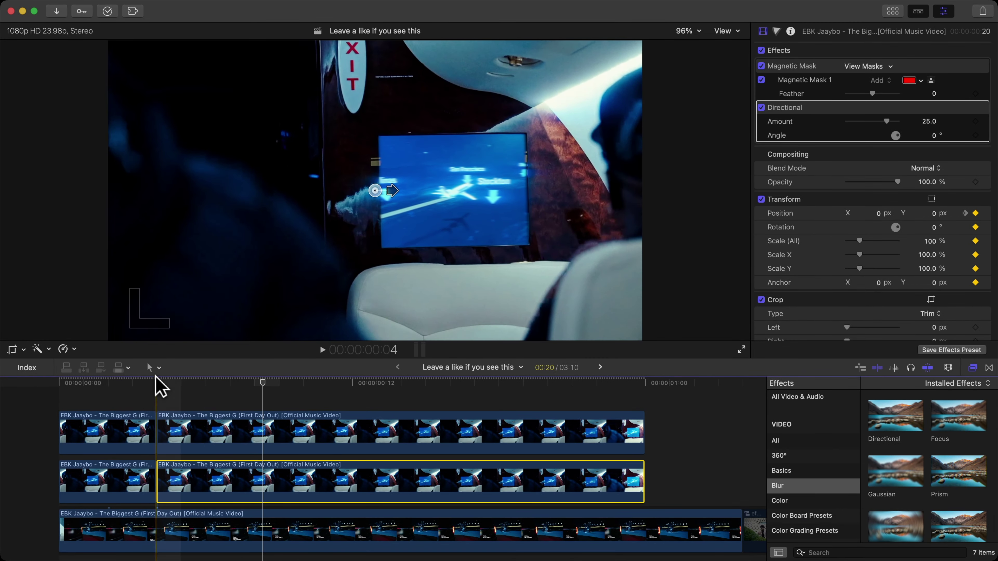
# At frame 4, set the Directional blur's angle to about 268.8° and keyframe its Amount at 0
pyautogui.click(156, 378)
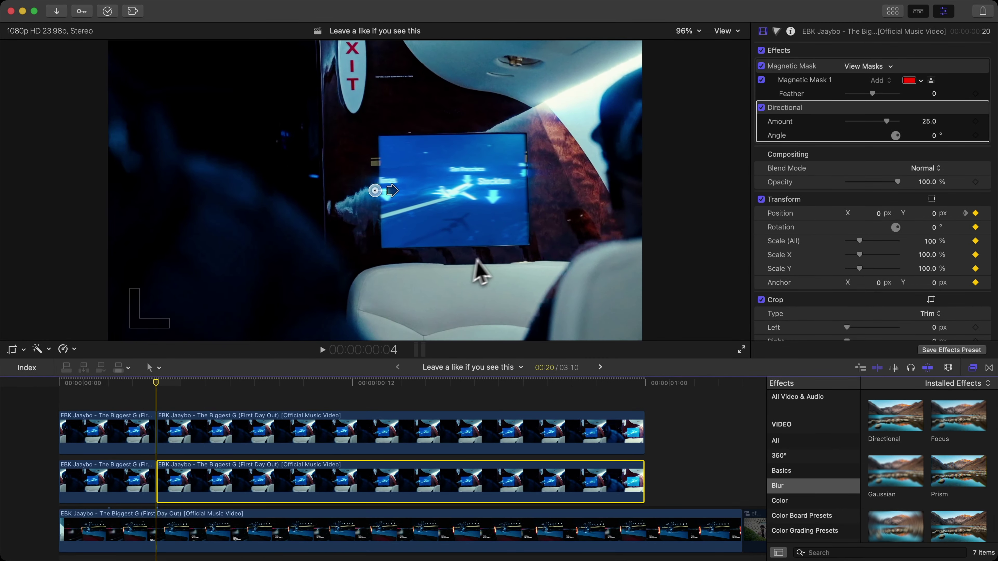
pyautogui.moveTo(390, 190); pyautogui.dragTo(374, 196)
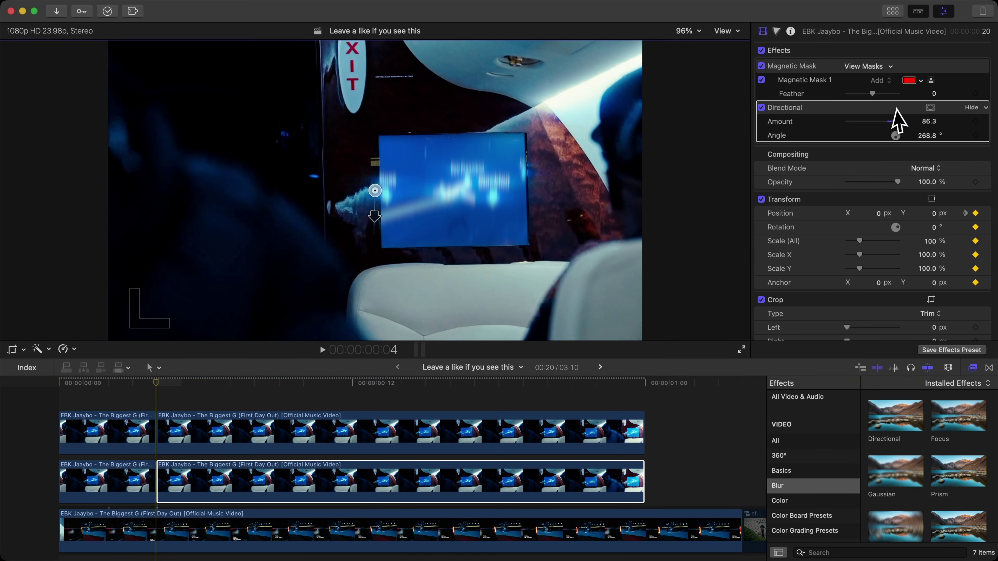
pyautogui.moveTo(891, 122); pyautogui.dragTo(751, 130)
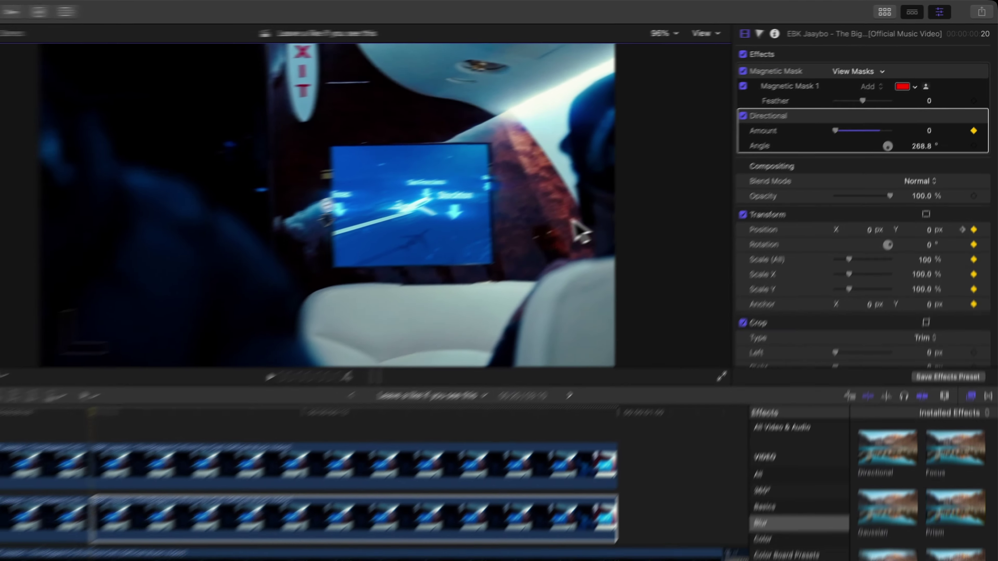
# Keyframe progressively higher Directional blur Amounts at frames 9 and 13 as the map screen drops, and play back the transition
pyautogui.press('Right')
pyautogui.press('Right')
pyautogui.press('Right')
pyautogui.press('Right')
pyautogui.press('Right')
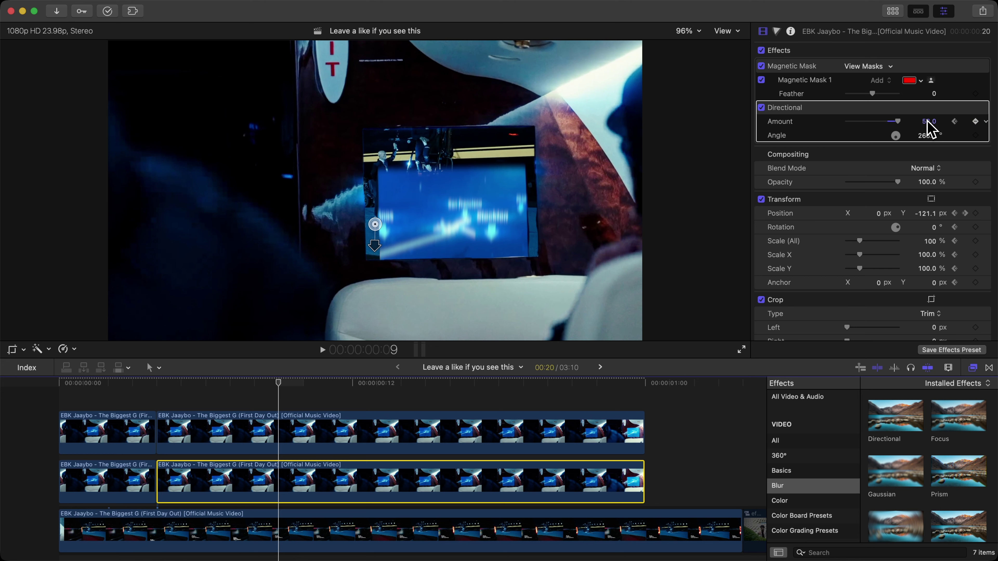
pyautogui.press('Right')
pyautogui.press('Right')
pyautogui.press('Right')
pyautogui.press('Right')
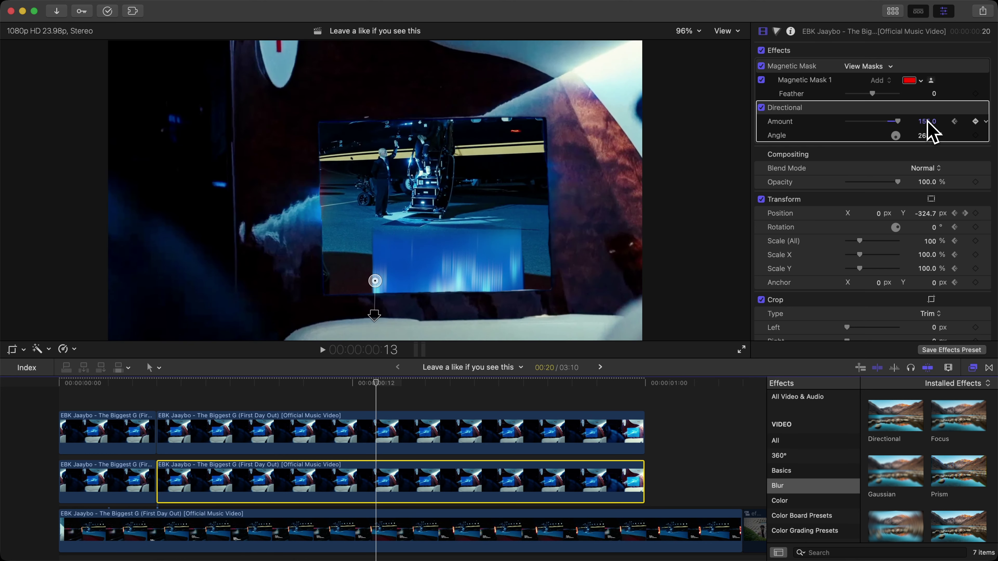
pyautogui.press('space')
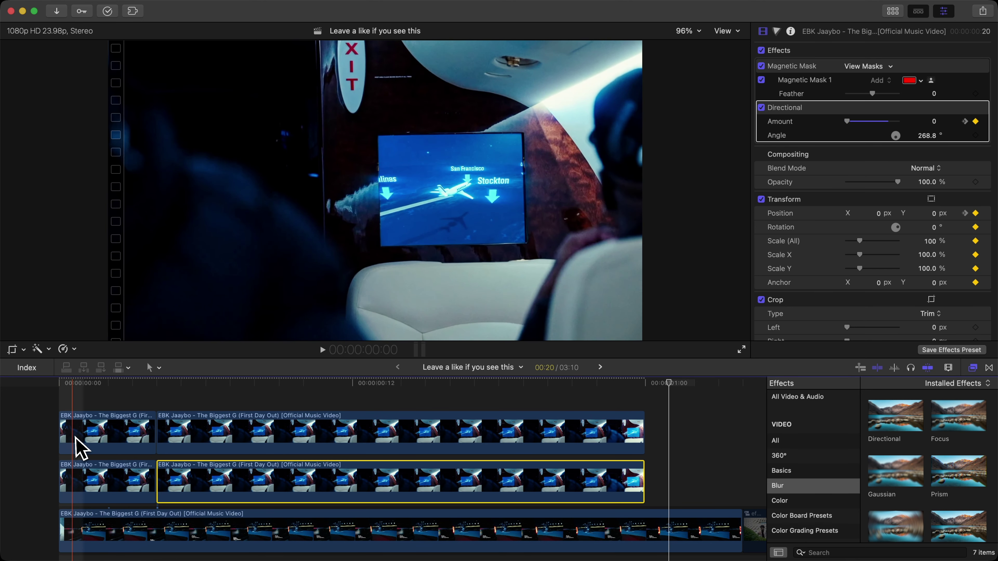
pyautogui.press('space')
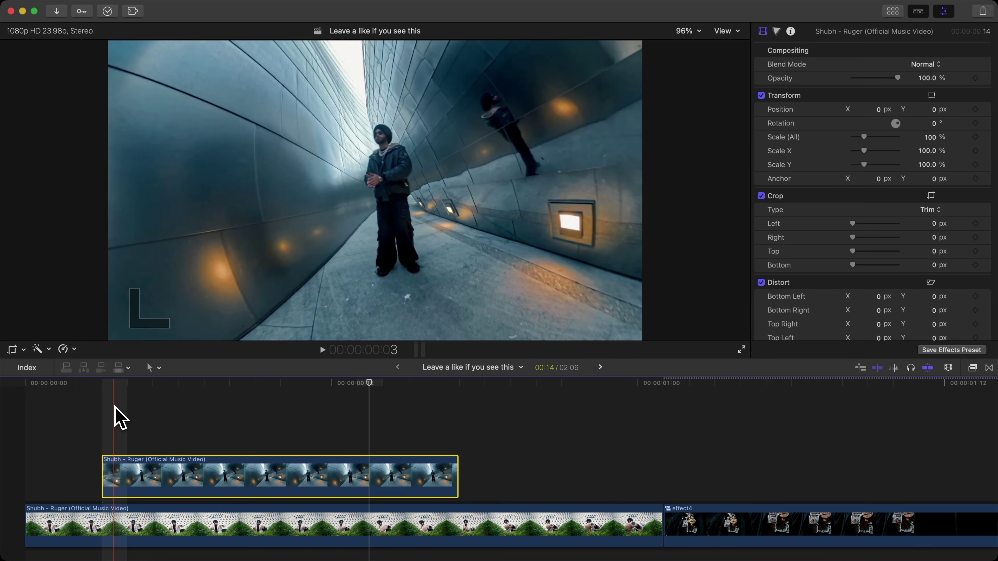
# Toggle the upper metal-wall clip off and on while playing the timeline to examine it against the grass shot underneath
pyautogui.press('v')
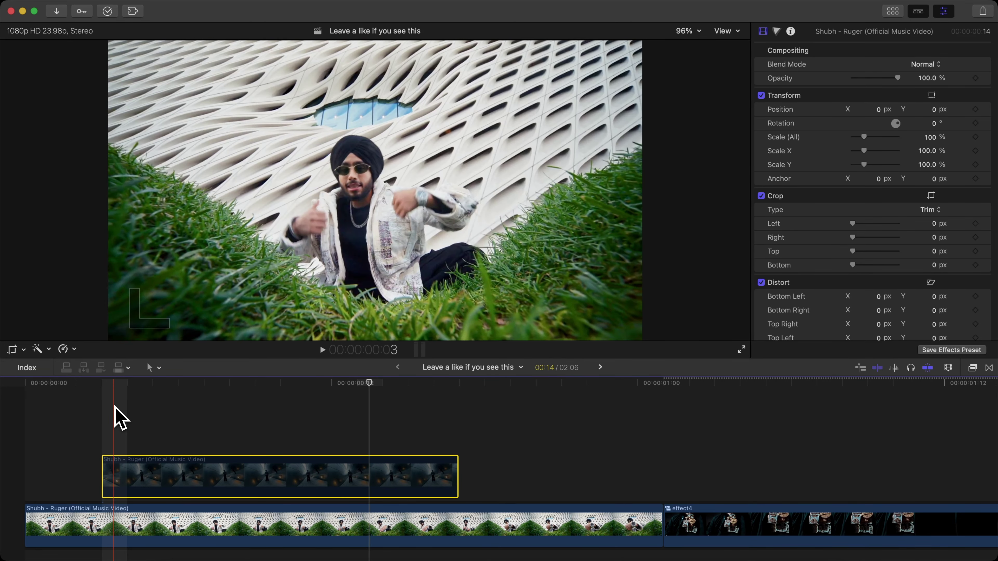
pyautogui.press('space')
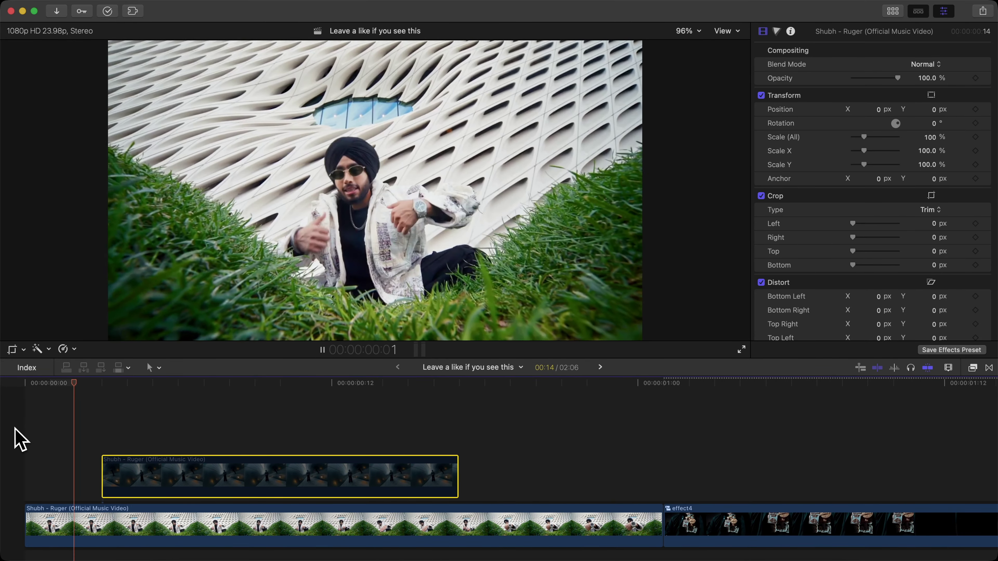
pyautogui.press('space')
pyautogui.press('v')
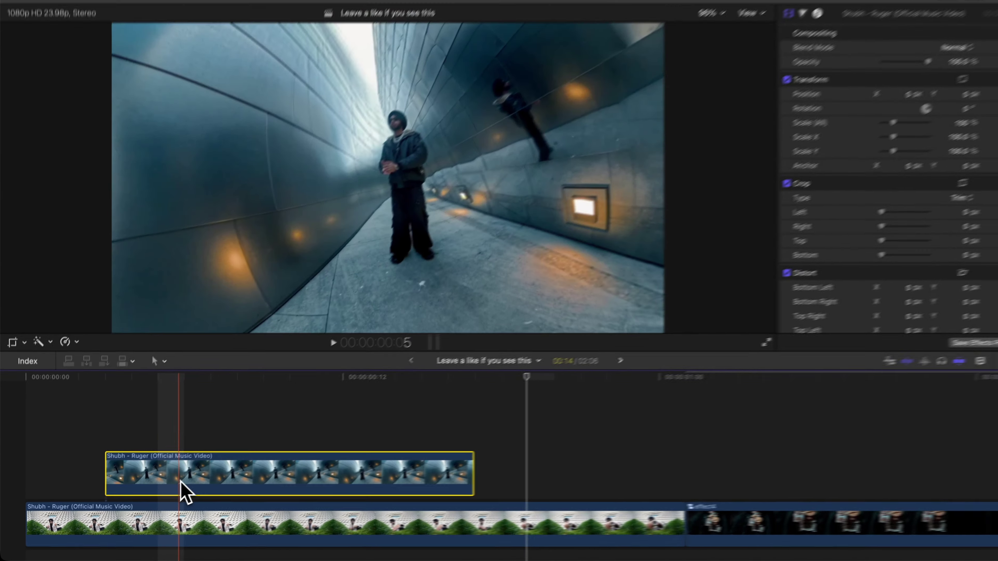
pyautogui.press('space')
pyautogui.press('space')
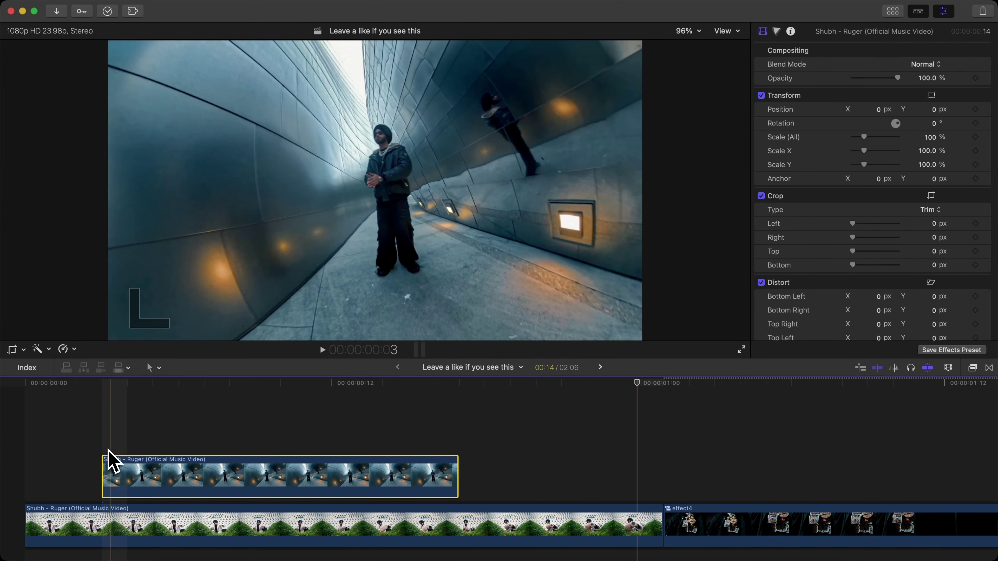
pyautogui.press('v')
pyautogui.press('v')
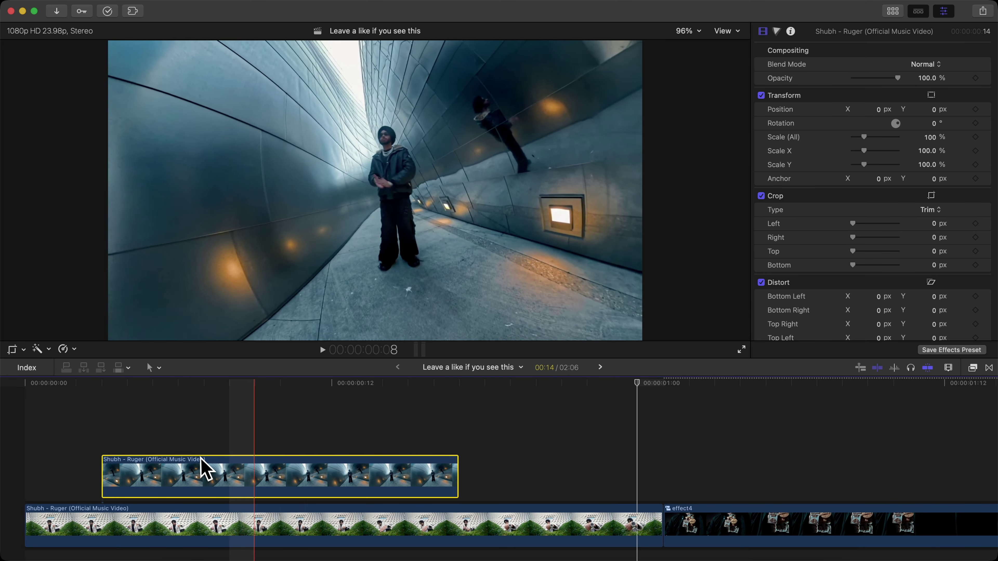
# Disable the upper metal-wall clip and play the grass shot on its own to examine the sitting man's movement
pyautogui.press('v')
pyautogui.click(29, 508)
pyautogui.press('space')
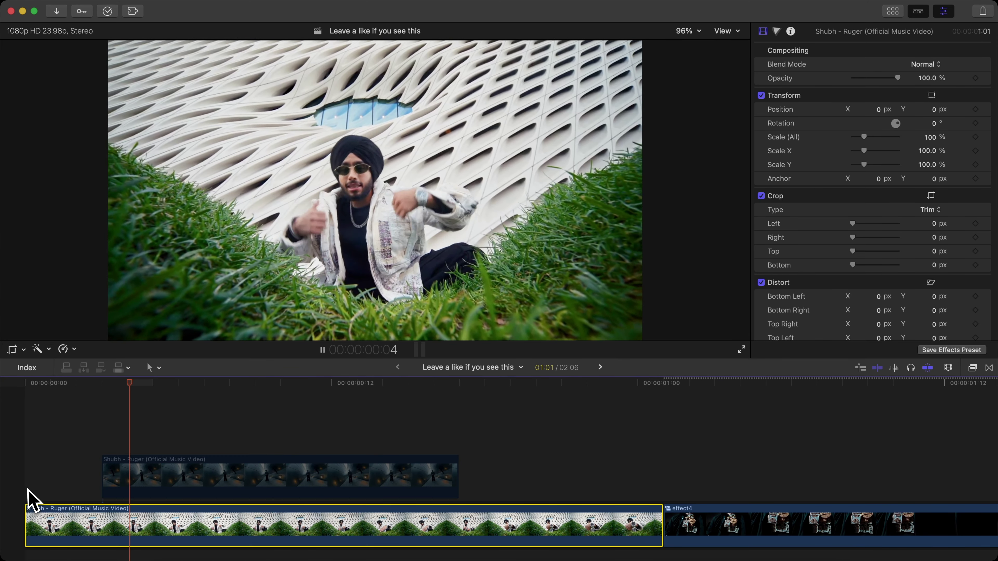
pyautogui.press('space')
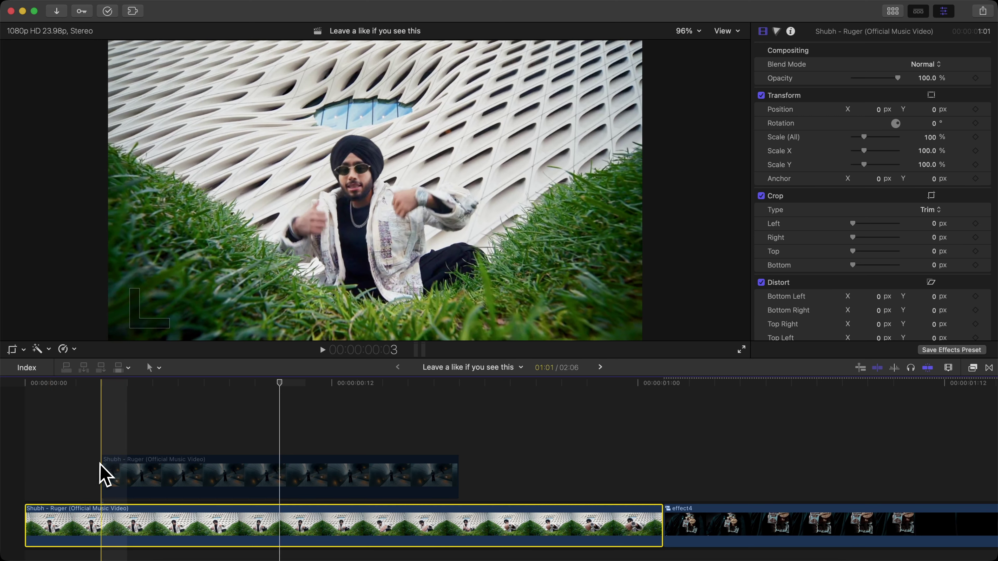
# Re-enable the upper metal-wall clip and, at its first frame, add an analyzed Magnetic Mask isolating the standing man
pyautogui.click(106, 470)
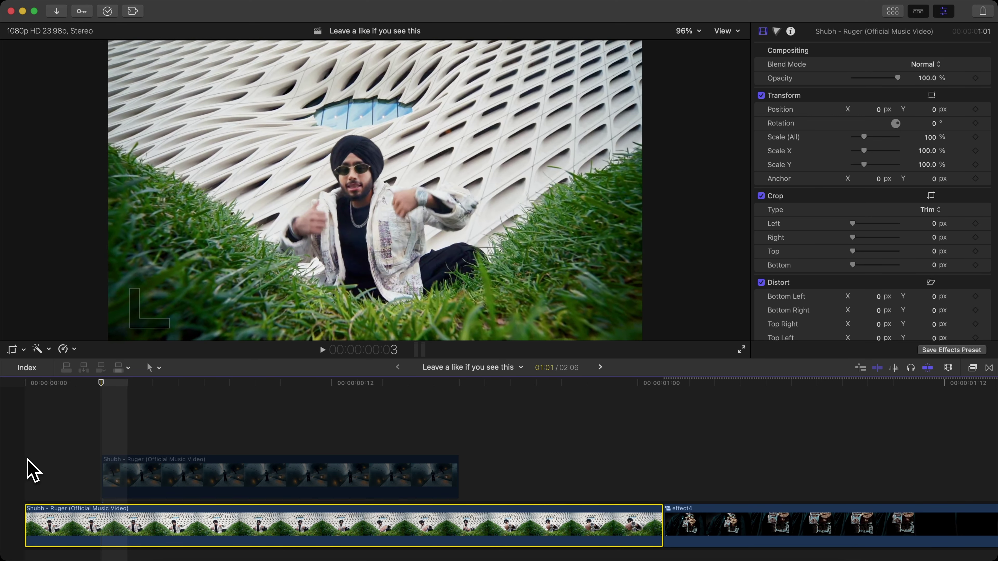
pyautogui.click(122, 479)
pyautogui.press('v')
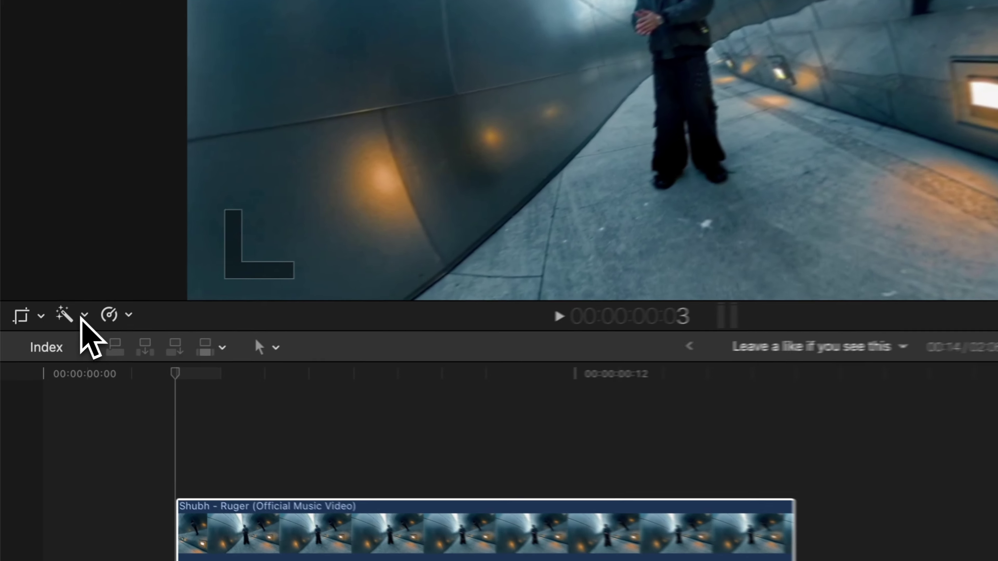
pyautogui.click(50, 349)
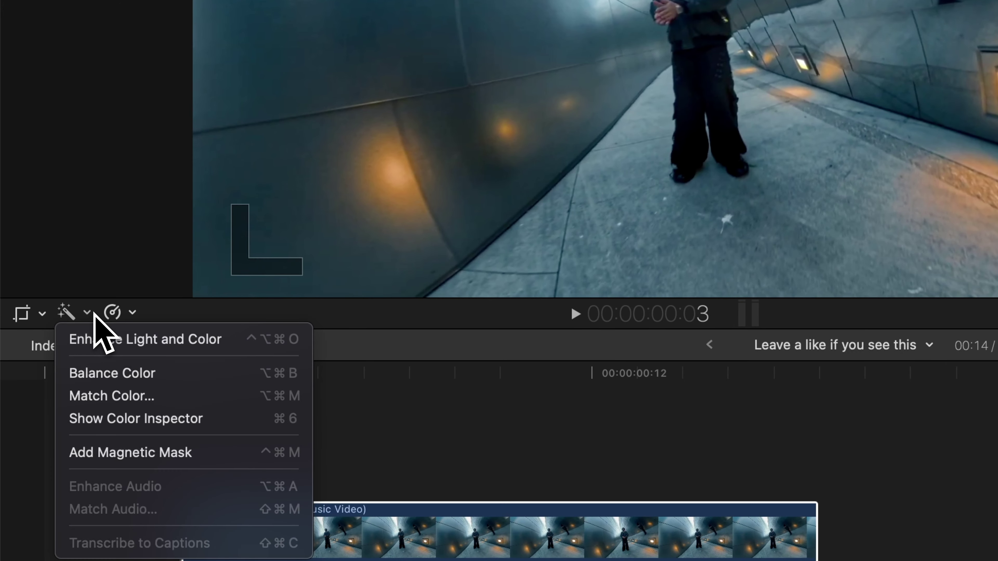
pyautogui.click(108, 453)
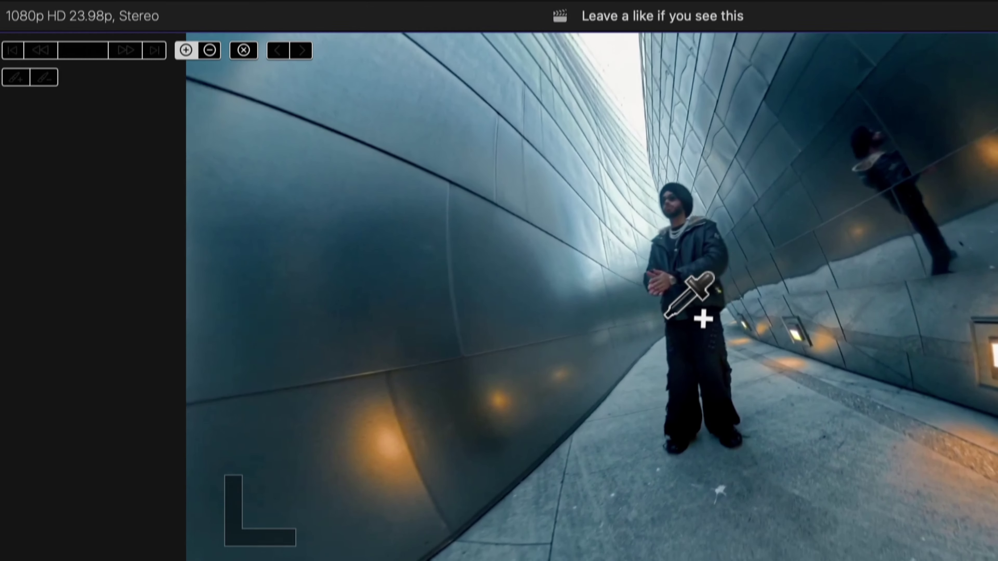
pyautogui.click(699, 277)
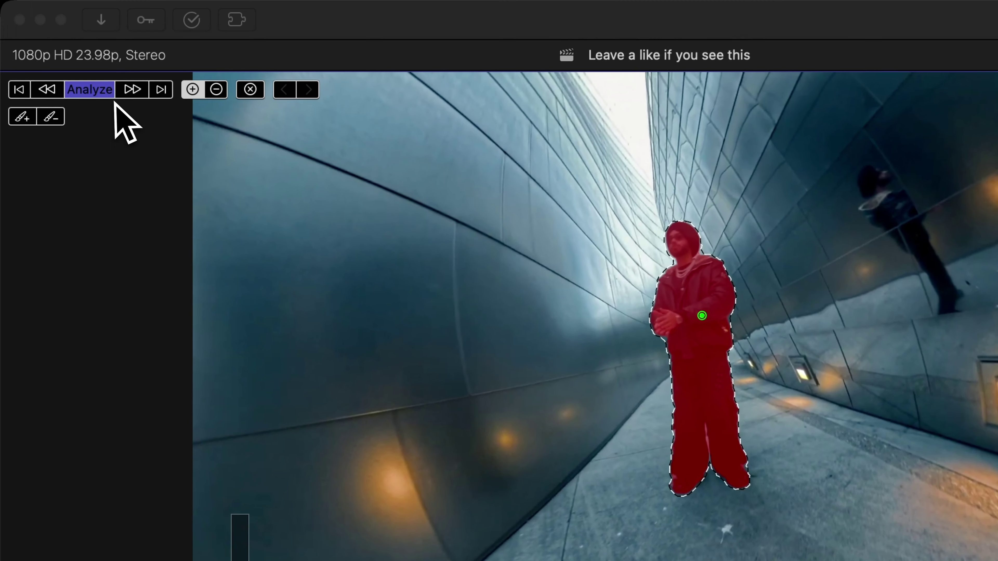
pyautogui.click(96, 57)
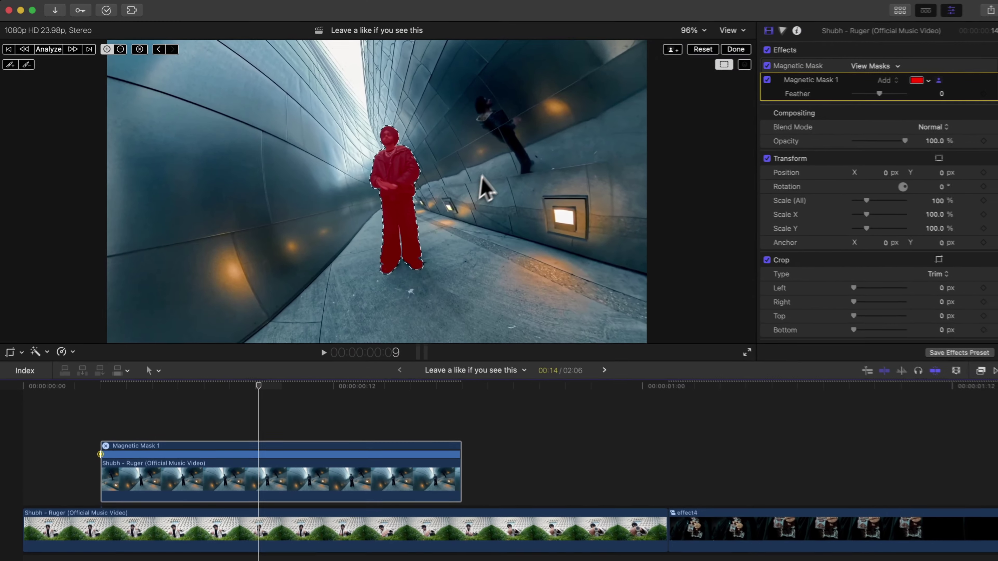
pyautogui.click(735, 50)
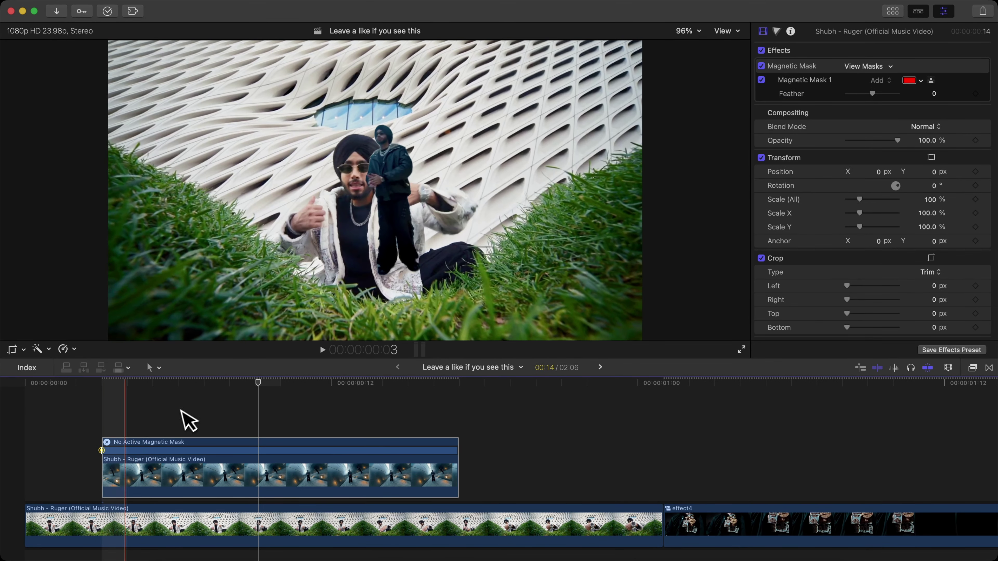
# Play back the masked man over the grass shot and close the clip's Magnetic Mask editor
pyautogui.press('space')
pyautogui.press('space')
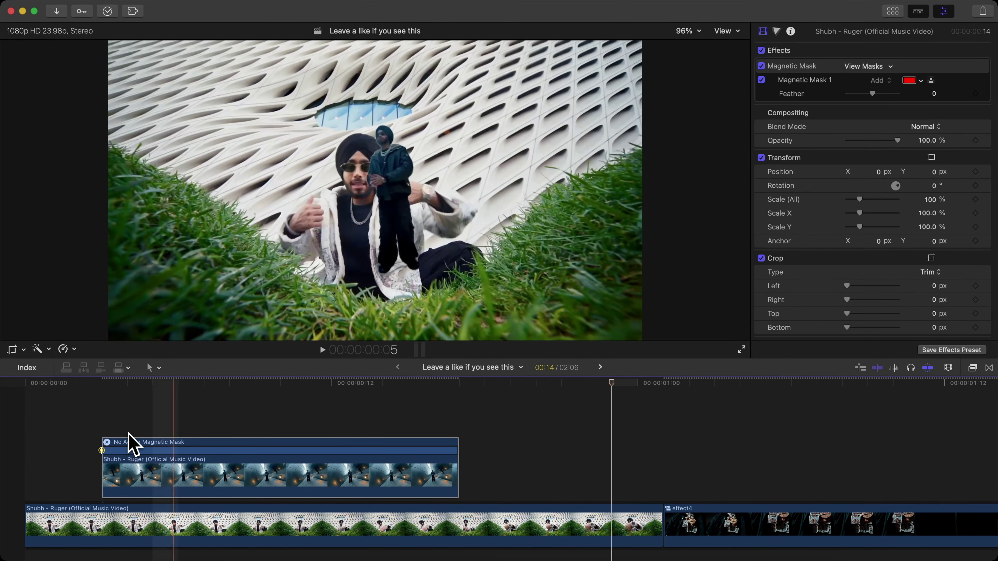
pyautogui.click(165, 383)
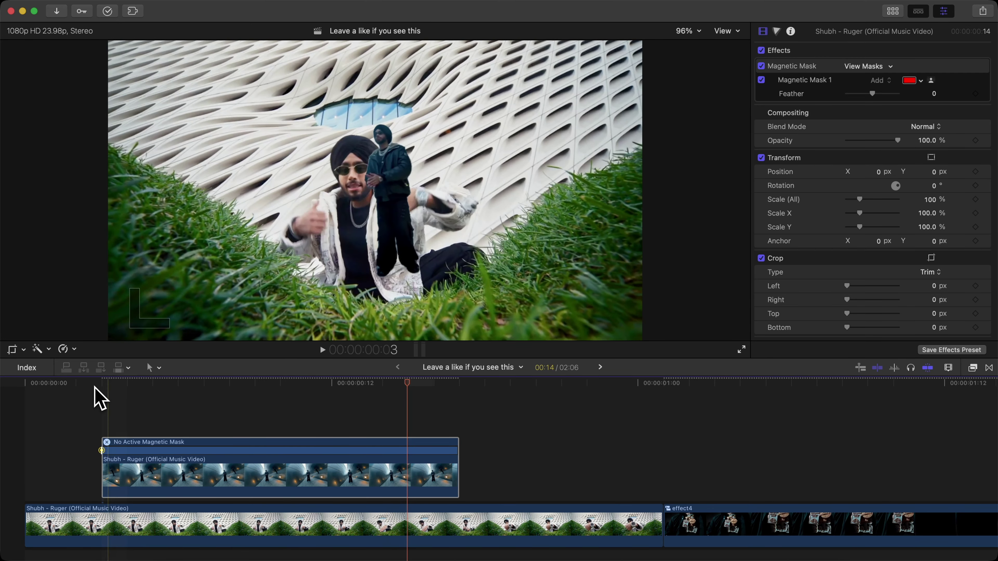
pyautogui.click(147, 400)
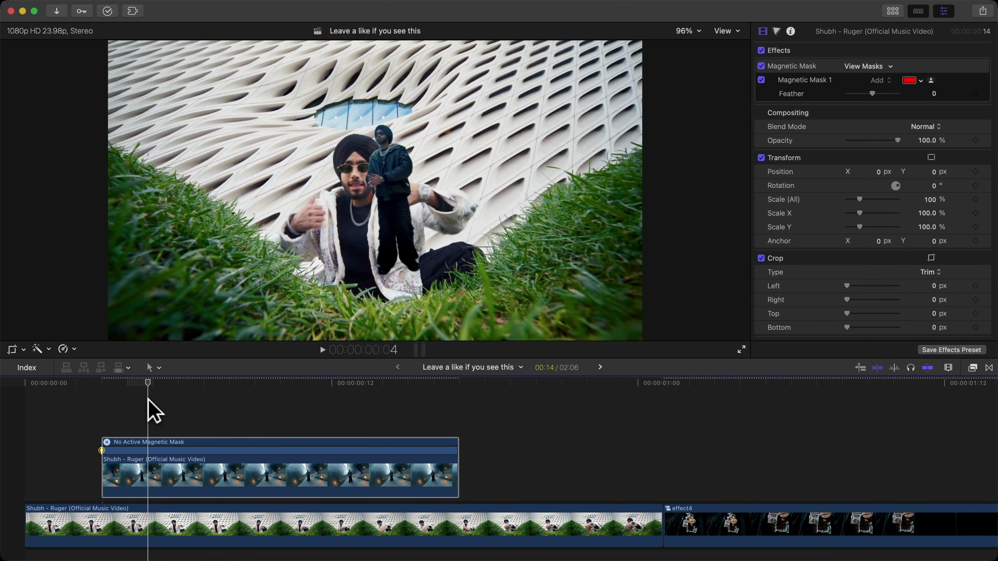
pyautogui.click(107, 442)
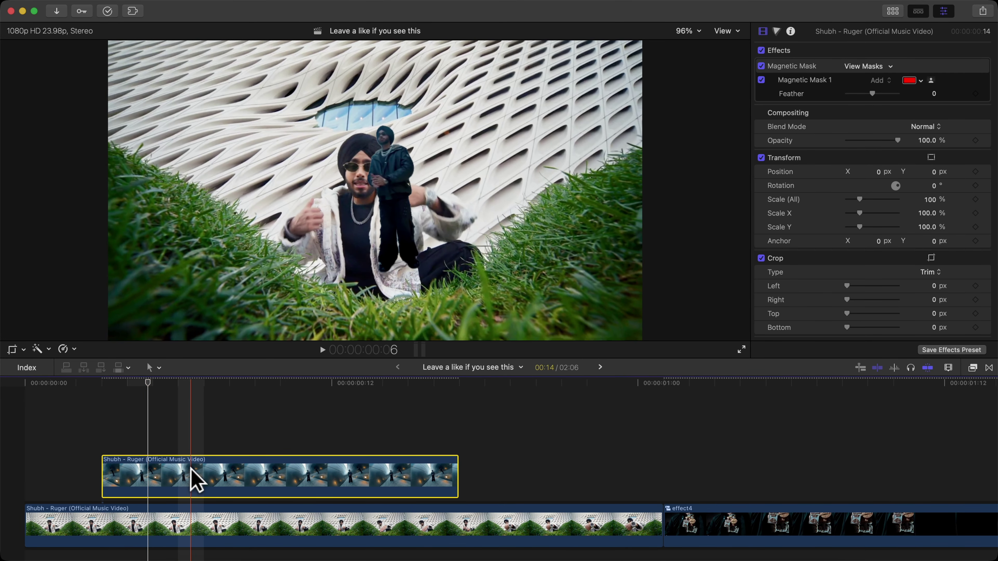
# Apply the Draw Mask effect to the upper metal-wall clip and draw a closed Bezier outline wider than the picture
pyautogui.scroll(-2, 191, 470)
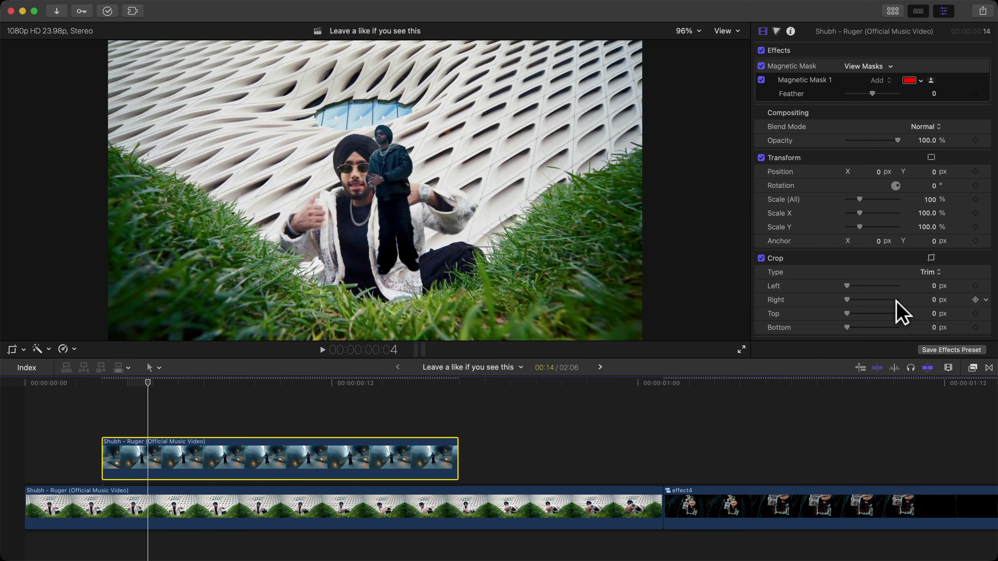
pyautogui.click(973, 368)
pyautogui.scroll(-8, 675, 423)
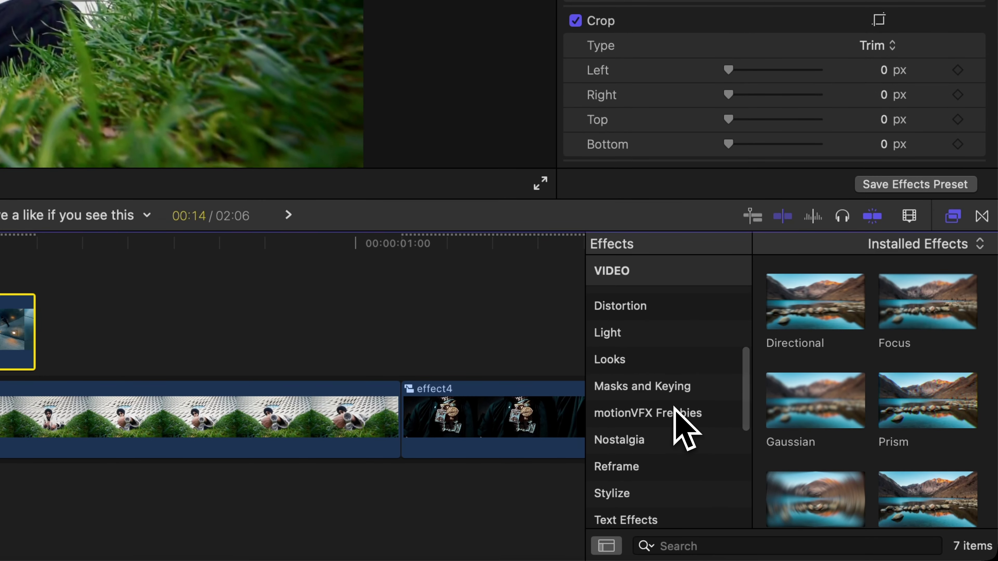
pyautogui.click(668, 397)
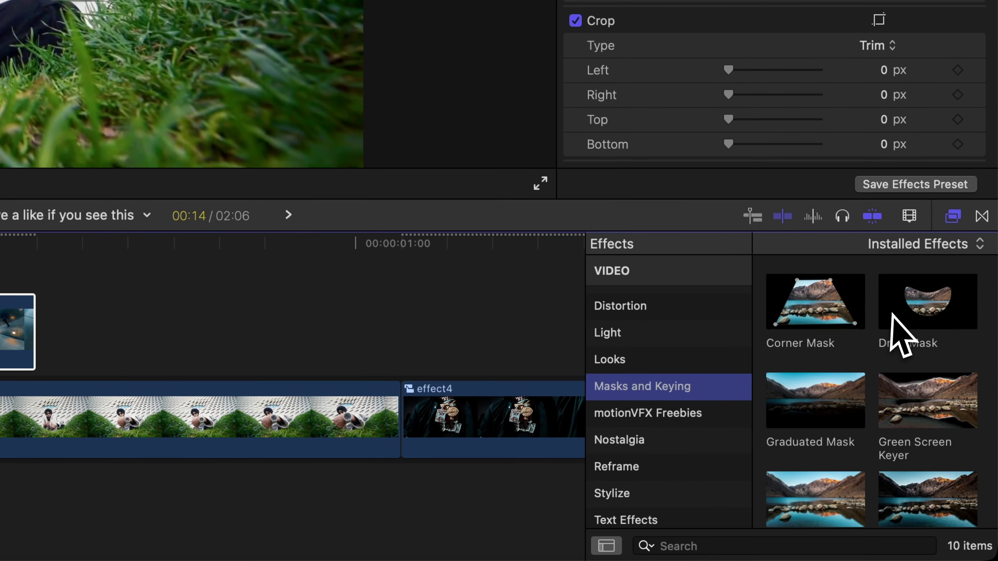
pyautogui.moveTo(902, 311)
pyautogui.mouseDown()
pyautogui.moveTo(887, 323)
pyautogui.moveTo(326, 357)
pyautogui.moveTo(412, 346)
pyautogui.moveTo(393, 346)
pyautogui.mouseUp()
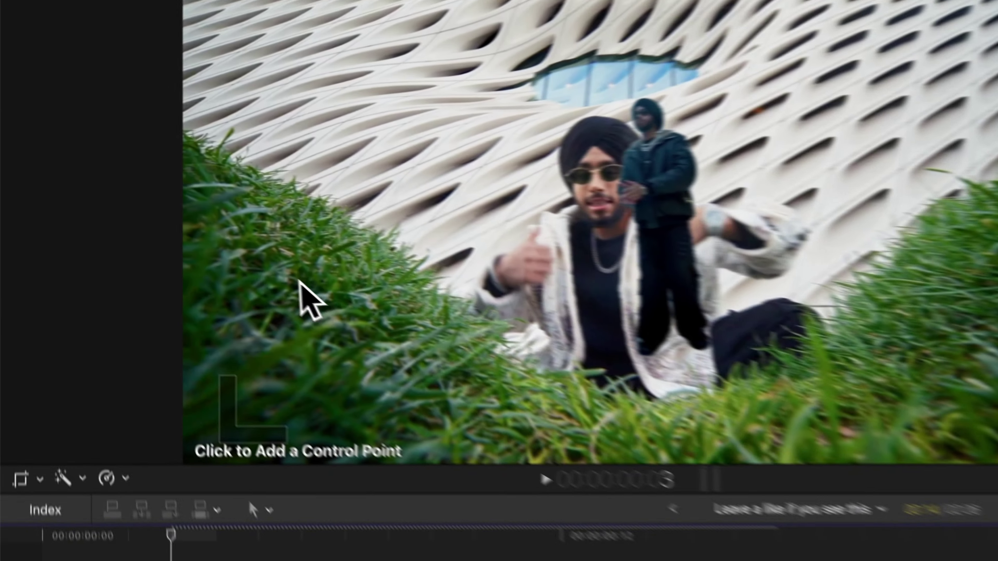
pyautogui.click(80, 223)
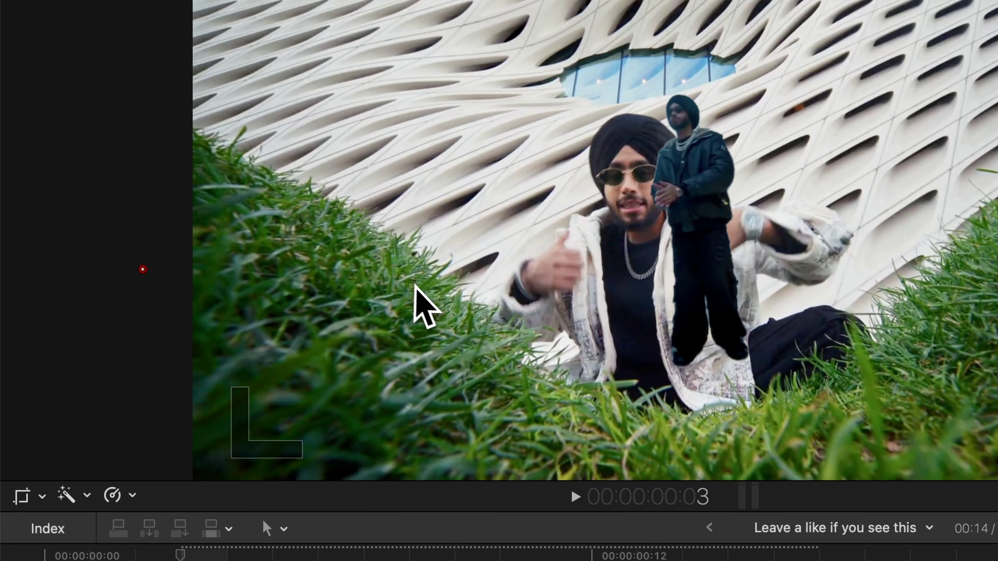
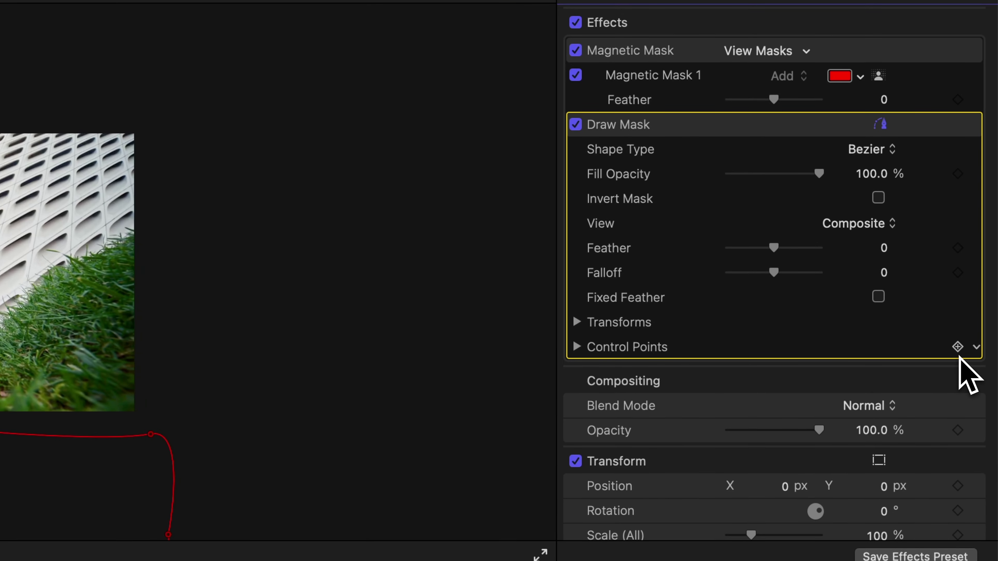
# At frame 3, with the drawn mask below the picture, keyframe the Draw Mask's Control Points and transform Position
pyautogui.click(604, 322)
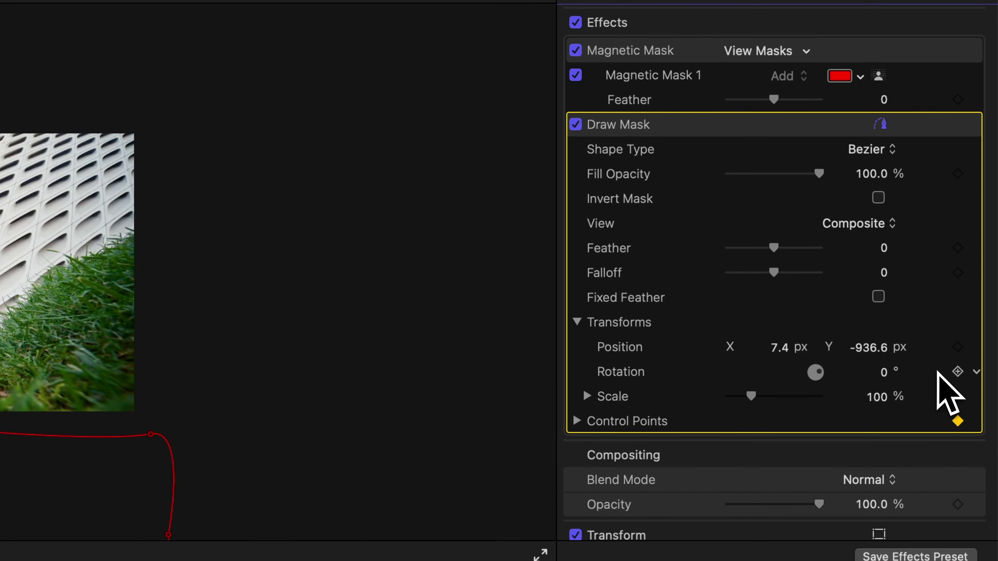
pyautogui.click(958, 347)
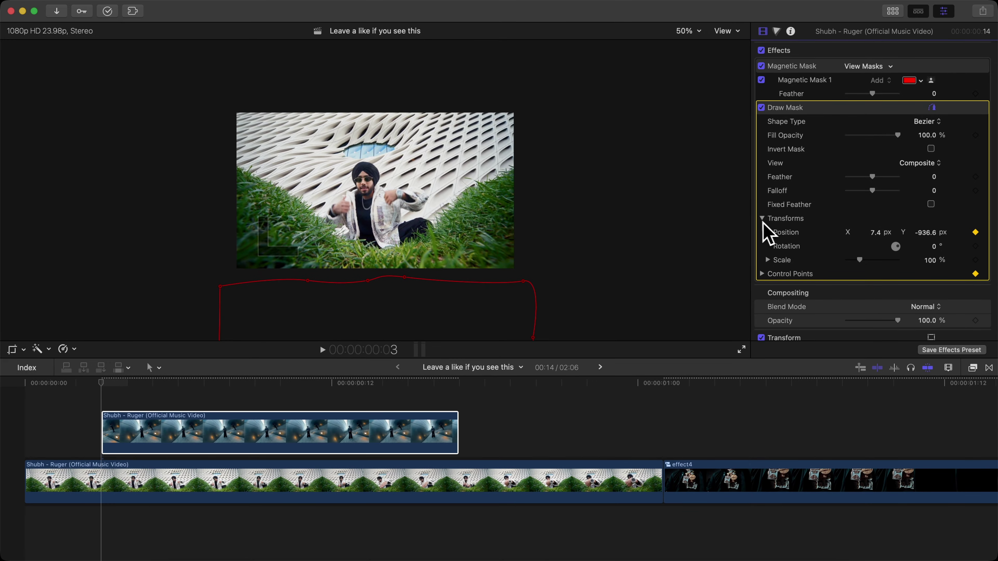
# Step through the upper clip's frames up to frame 16 and return to frame 3 to examine the timing for the reveal
pyautogui.press('Right')
pyautogui.press('Right')
pyautogui.press('Right')
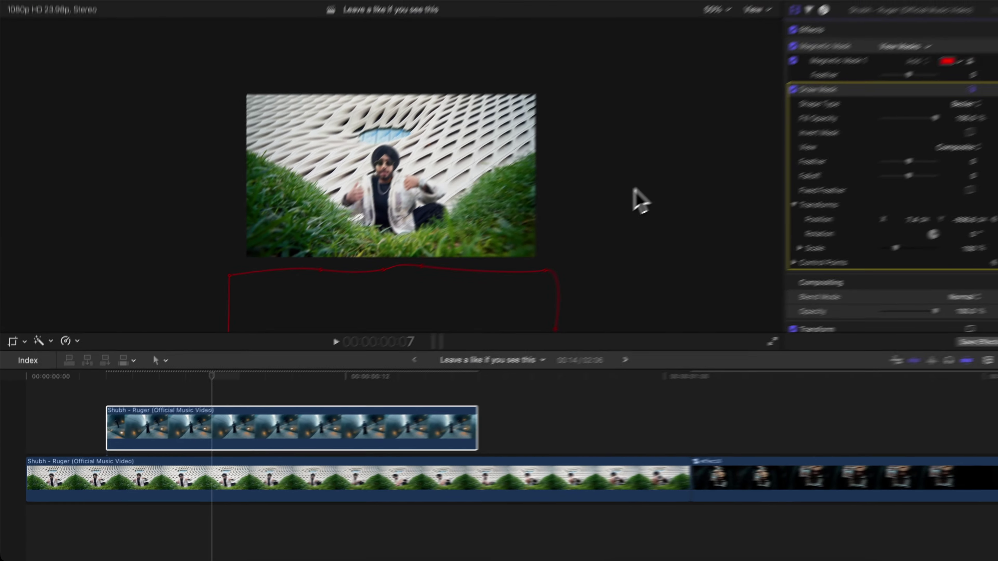
pyautogui.press('Right')
pyautogui.press('Right')
pyautogui.press('Right')
pyautogui.press('Right')
pyautogui.press('Right')
pyautogui.press('Right')
pyautogui.press('Right')
pyautogui.press('Right')
pyautogui.press('Right')
pyautogui.press('Right')
pyautogui.press('Right')
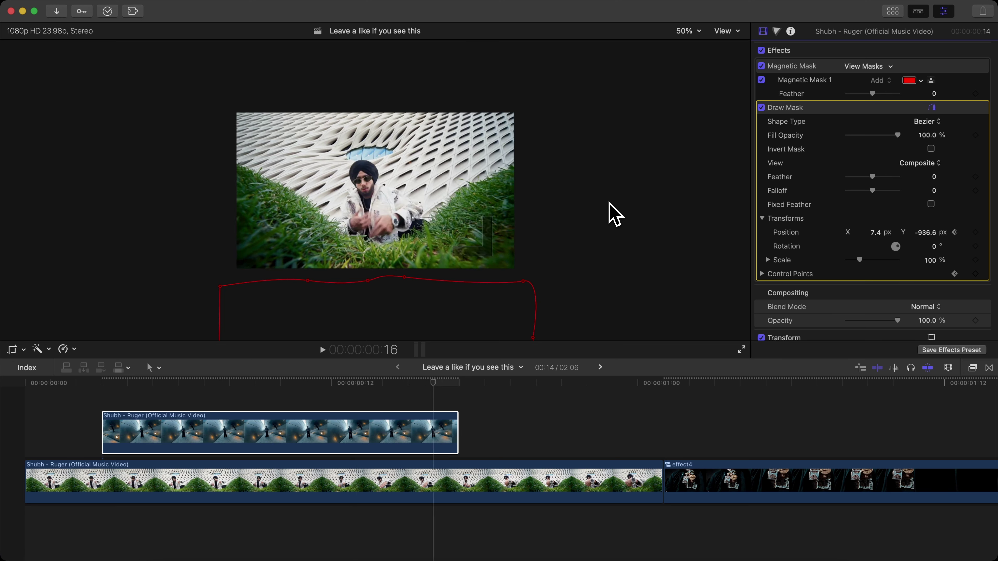
pyautogui.moveTo(185, 383); pyautogui.dragTo(109, 380)
pyautogui.press('space')
pyautogui.press('Right')
pyautogui.press('Right')
pyautogui.press('Right')
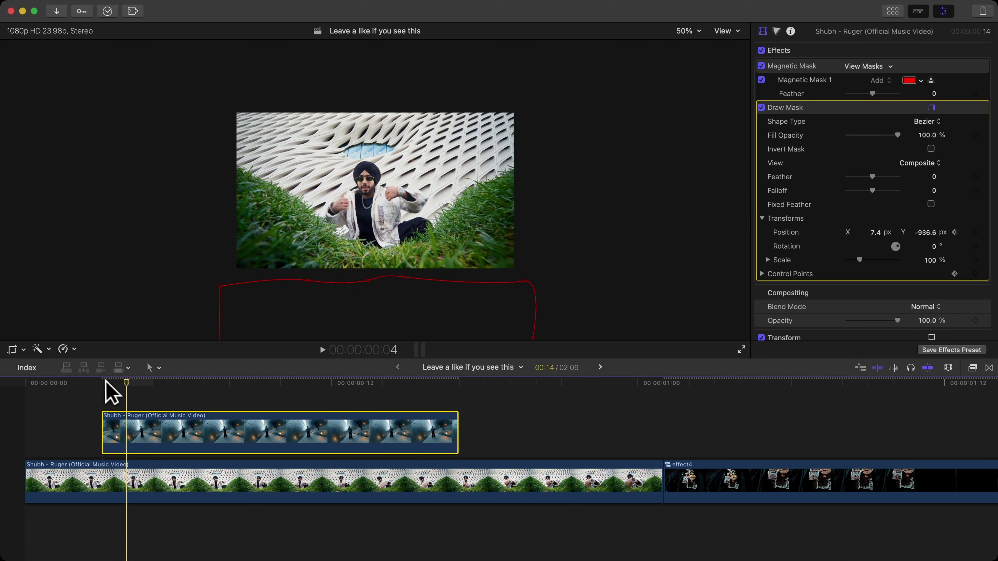
pyautogui.press('Right')
pyautogui.click(105, 381)
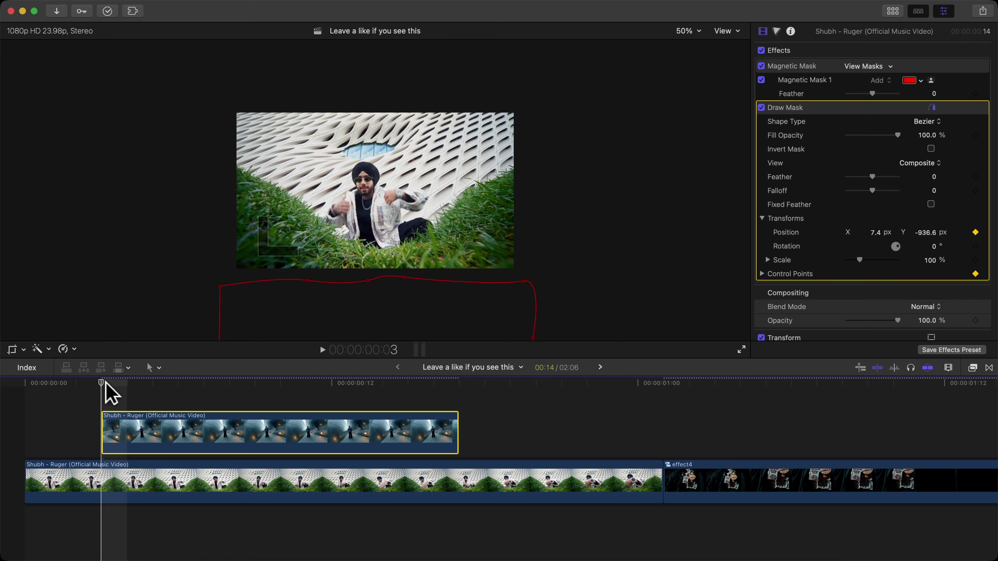
# At frame 8, move the drawn mask up to about X 2.7, Y 305 px so it surrounds the whole picture
pyautogui.press('Right')
pyautogui.press('Right')
pyautogui.press('Right')
pyautogui.press('Right')
pyautogui.press('Right')
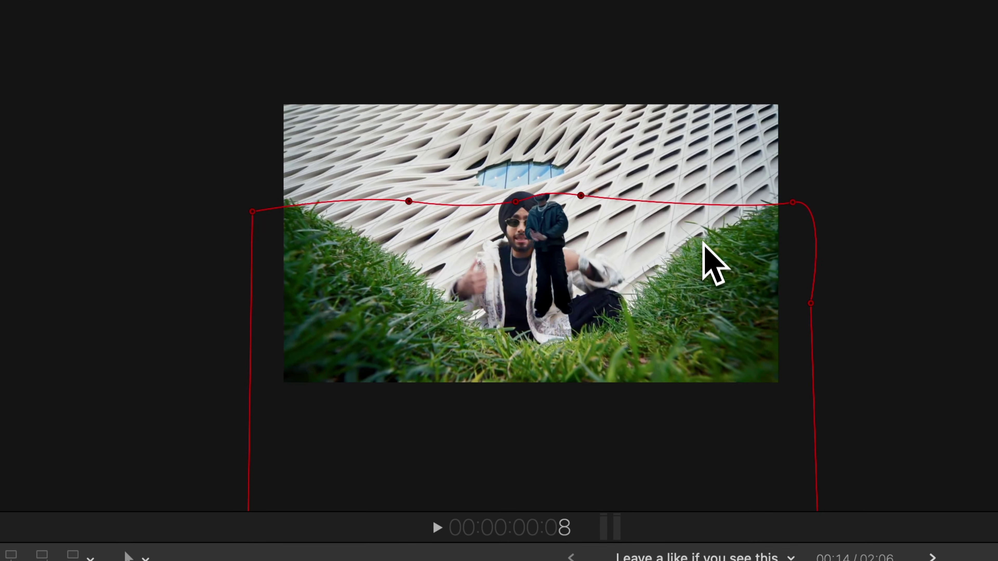
pyautogui.moveTo(703, 241); pyautogui.dragTo(707, 130)
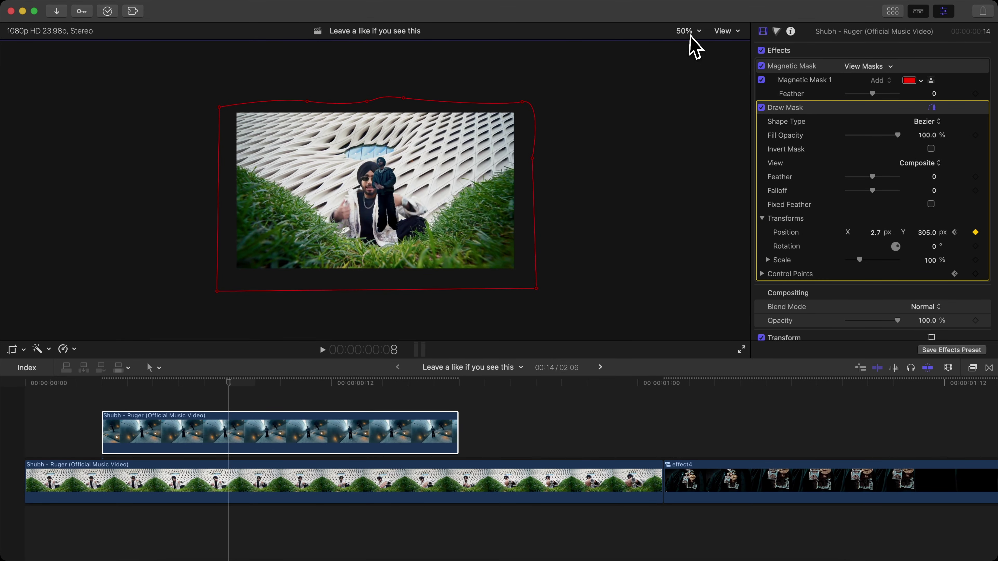
# Fit the picture to the viewer and play back the mask reveal of the standing man
pyautogui.click(686, 31)
pyautogui.click(689, 41)
pyautogui.click(361, 416)
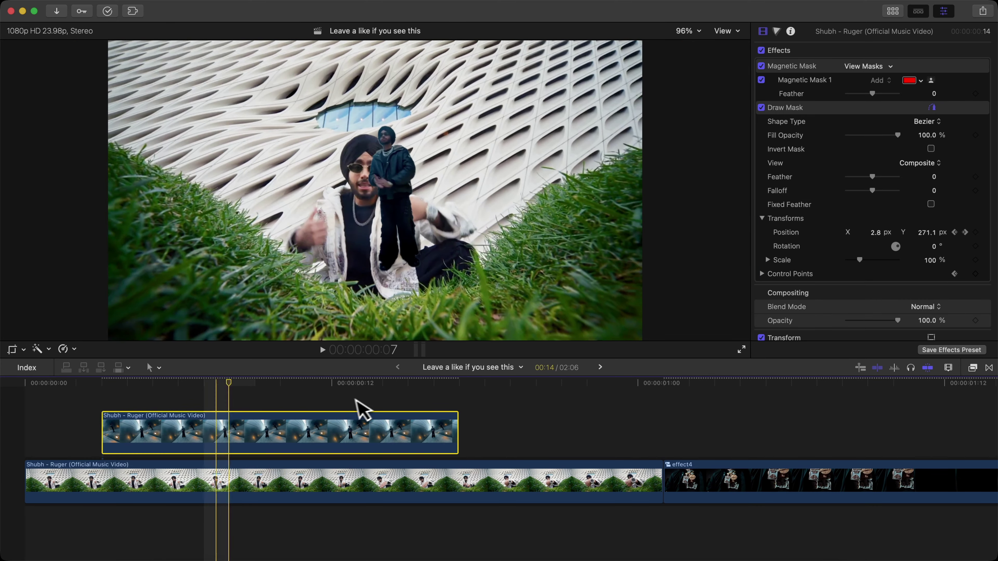
pyautogui.press('space')
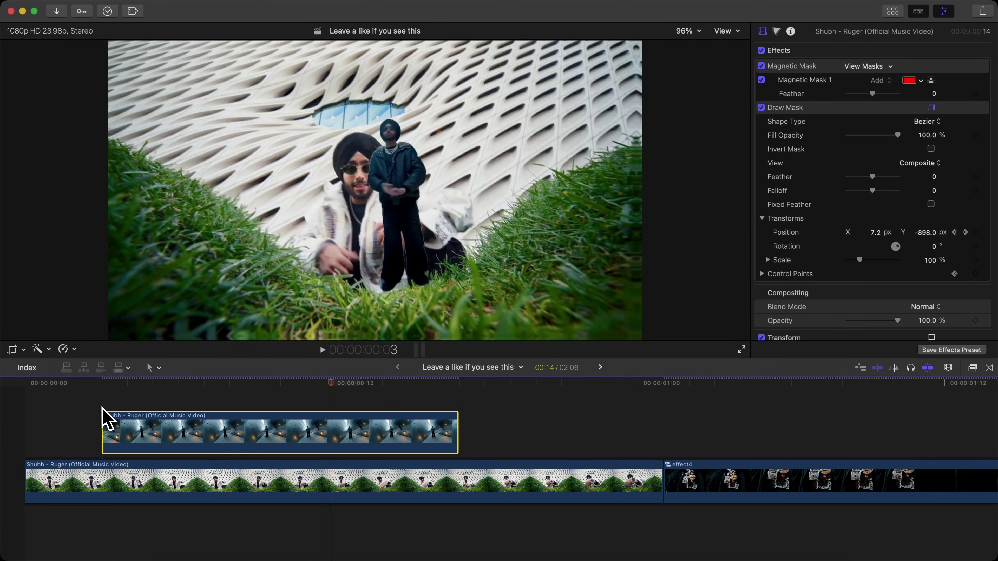
pyautogui.press('space')
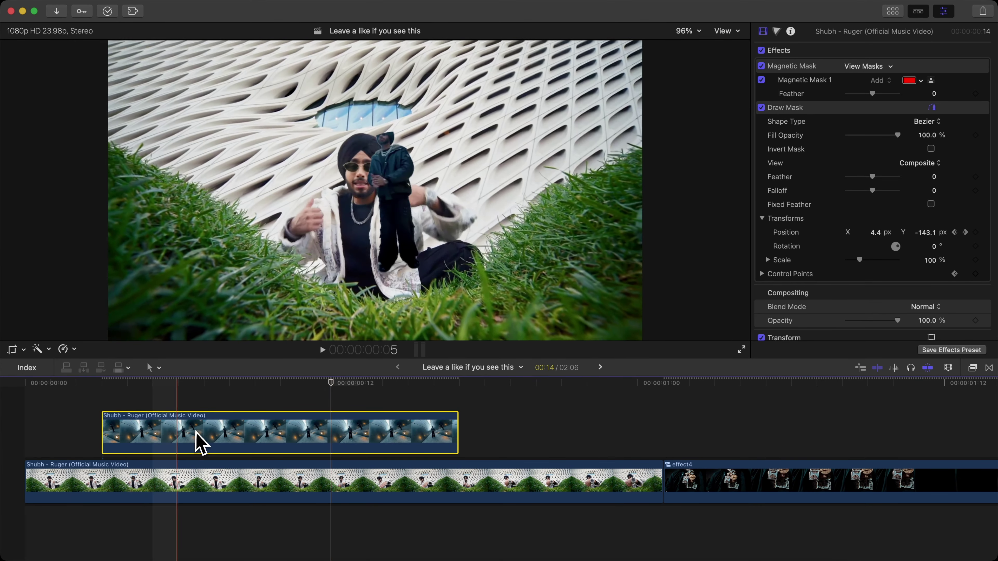
# Show the upper clip's video animation, move the second Draw Mask keyframe to frame 11, and play back the slower reveal
pyautogui.rightClick(199, 440)
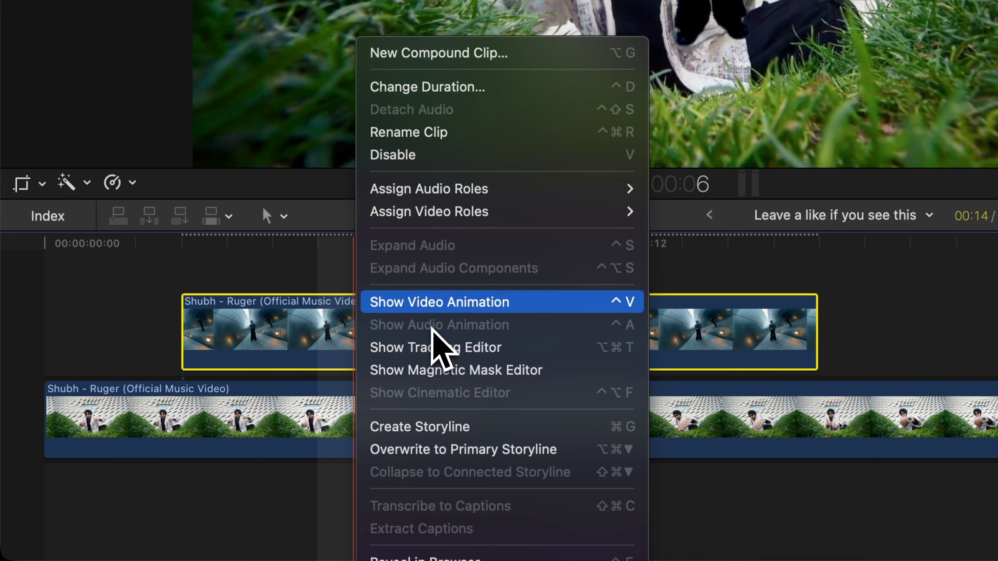
pyautogui.click(432, 310)
pyautogui.moveTo(412, 332); pyautogui.dragTo(545, 331)
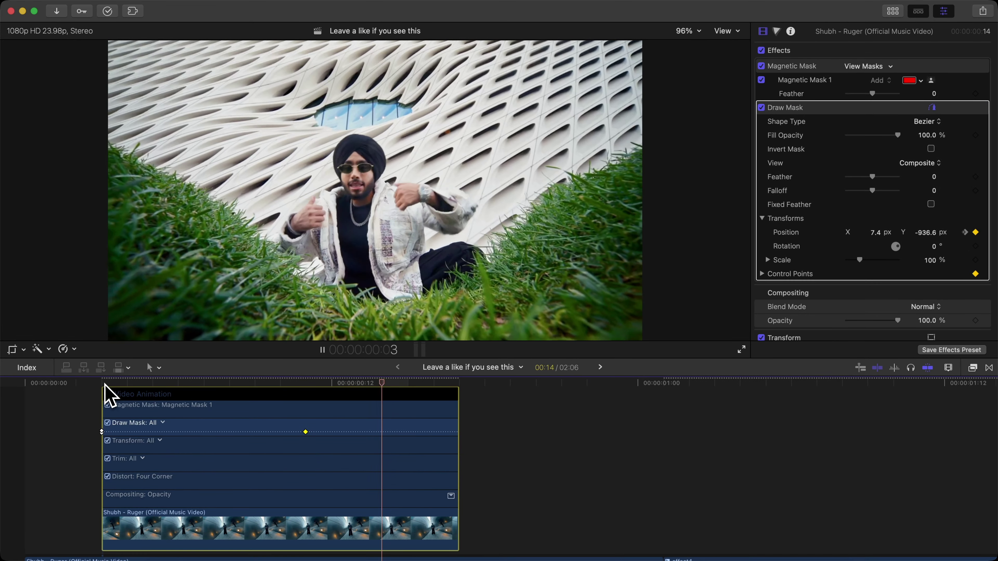
pyautogui.click(109, 393)
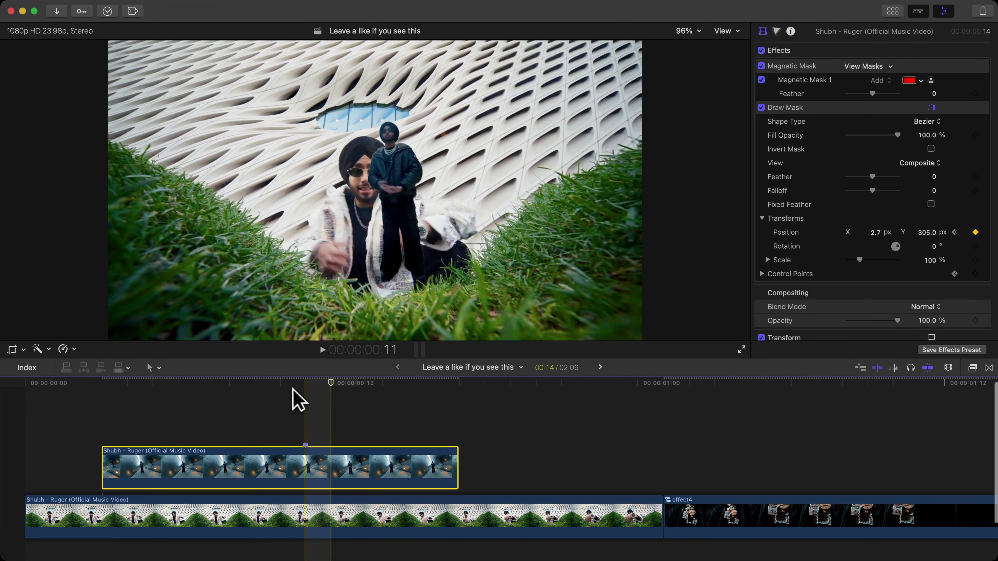
# At the frame-11 mask keyframe, search the video effects for glow and apply the Glow effect to the upper standing-man clip
pyautogui.click(306, 382)
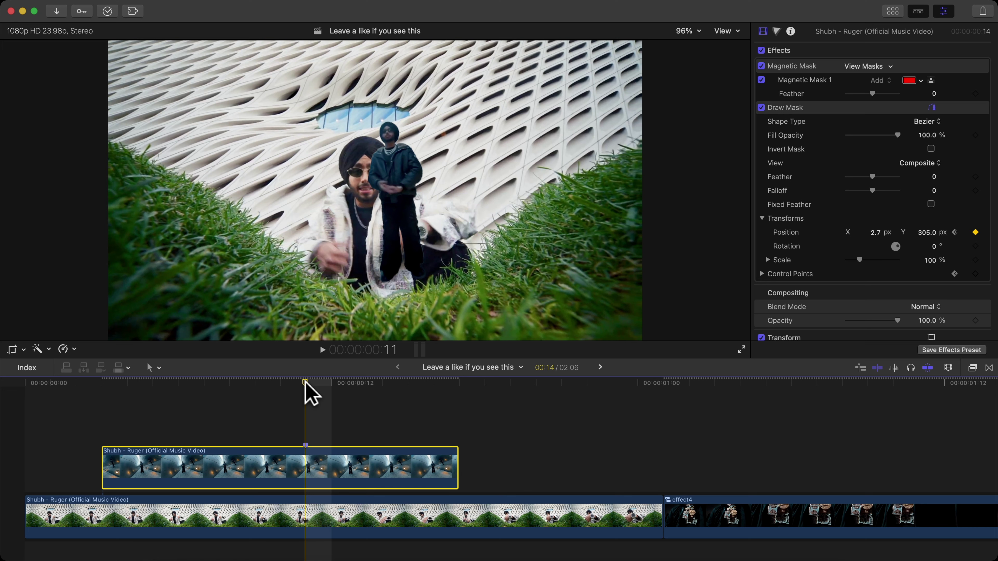
pyautogui.click(971, 369)
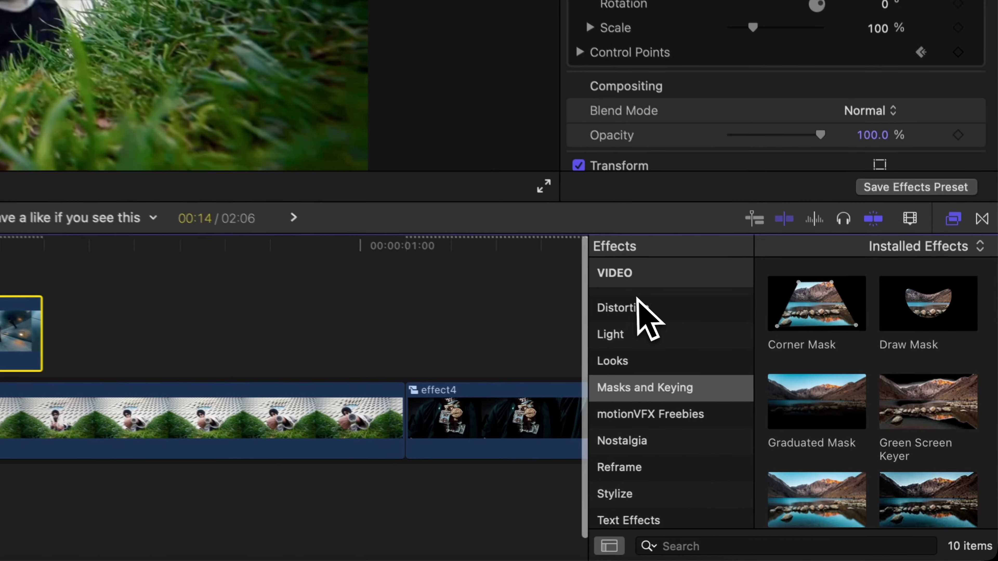
pyautogui.scroll(3, 798, 421)
pyautogui.click(800, 441)
pyautogui.click(729, 545)
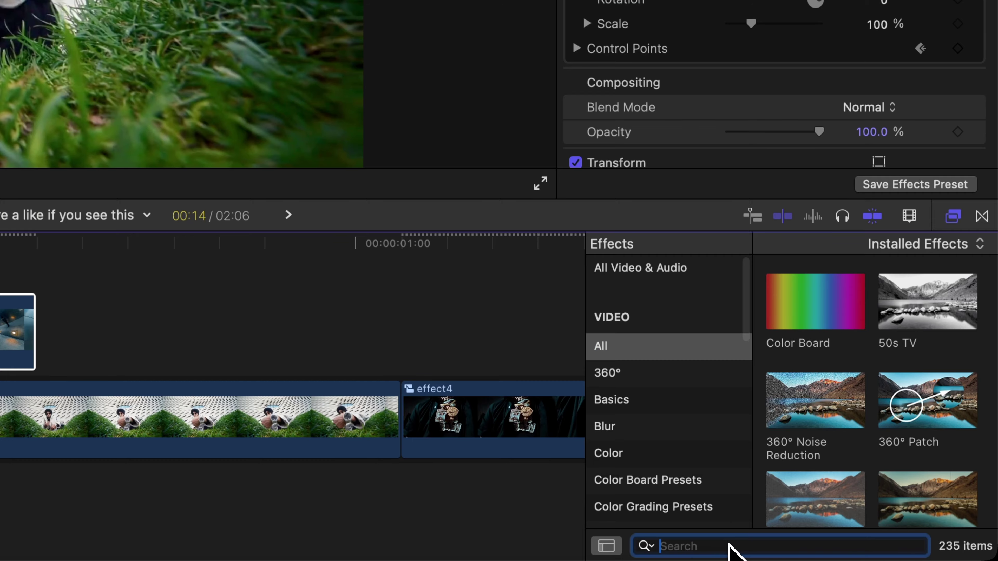
pyautogui.write('glow')
pyautogui.moveTo(814, 312); pyautogui.dragTo(0, 334)
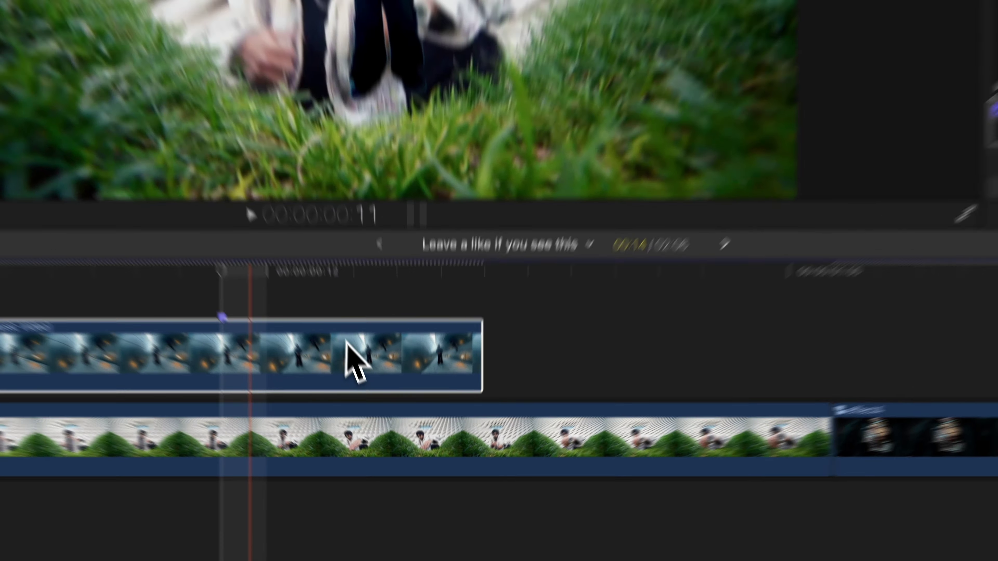
pyautogui.moveTo(356, 362); pyautogui.dragTo(355, 363)
pyautogui.click(973, 368)
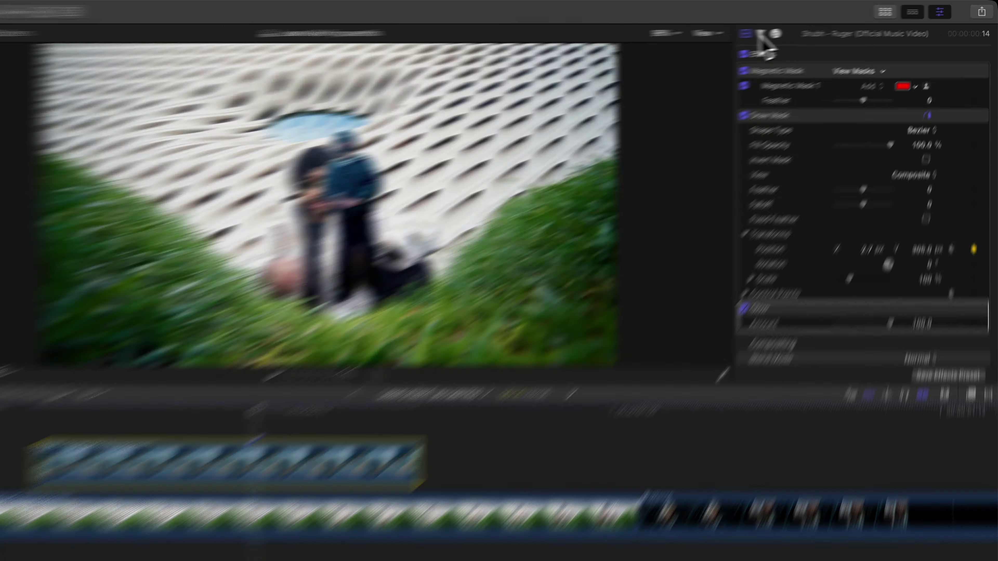
# Add a Color Board correction to the upper clip and show its exposure controls
pyautogui.click(777, 31)
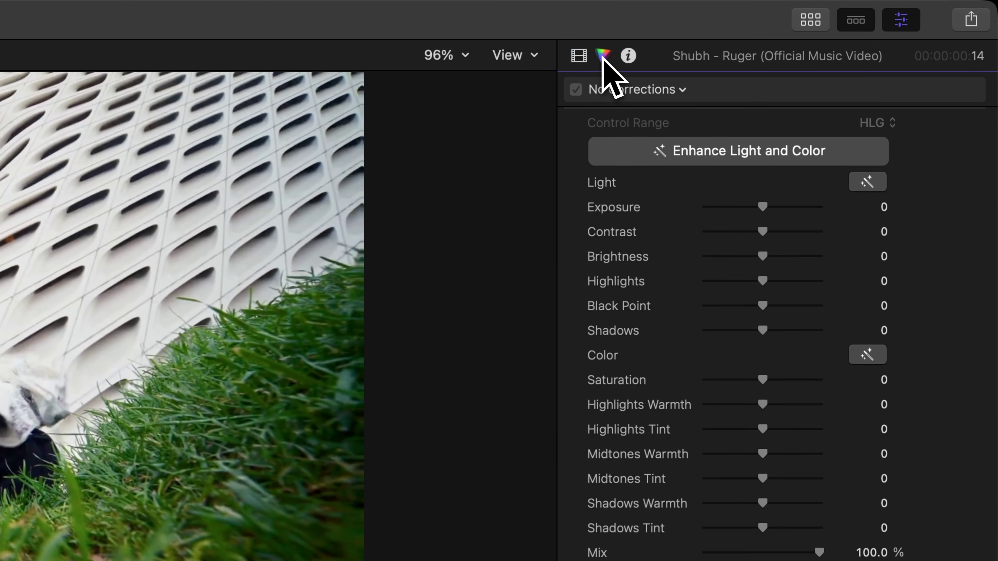
pyautogui.click(680, 91)
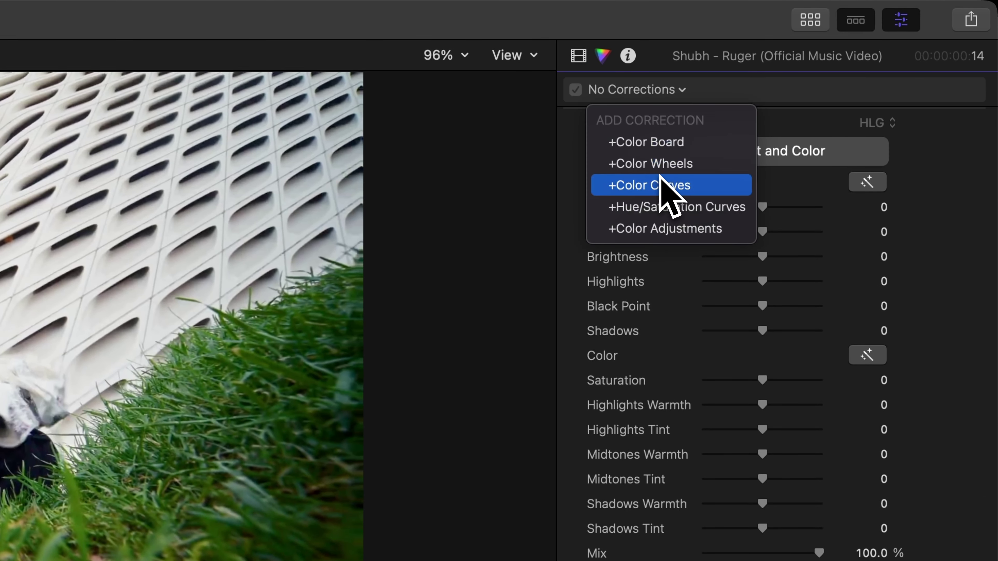
pyautogui.click(662, 145)
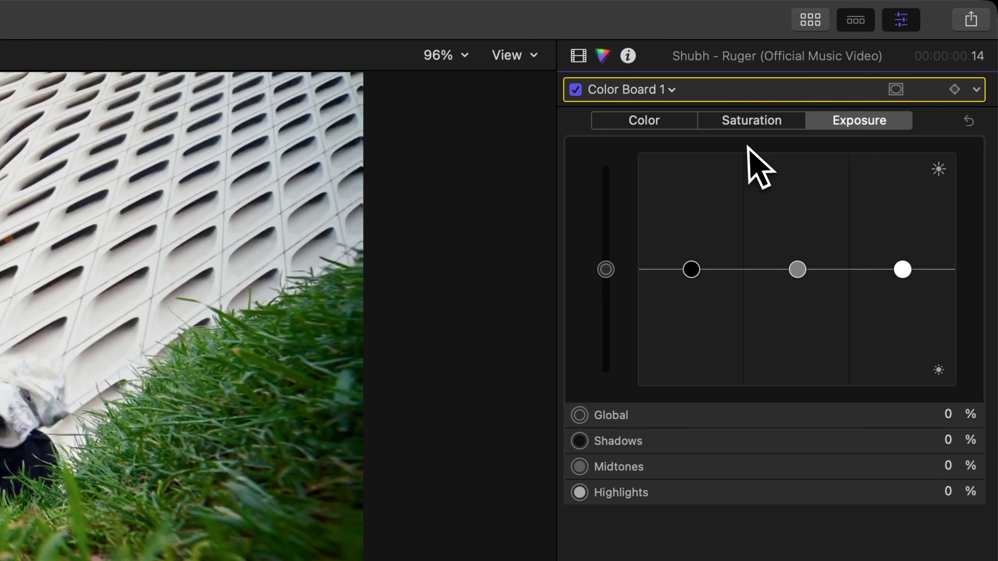
pyautogui.click(730, 124)
pyautogui.click(860, 120)
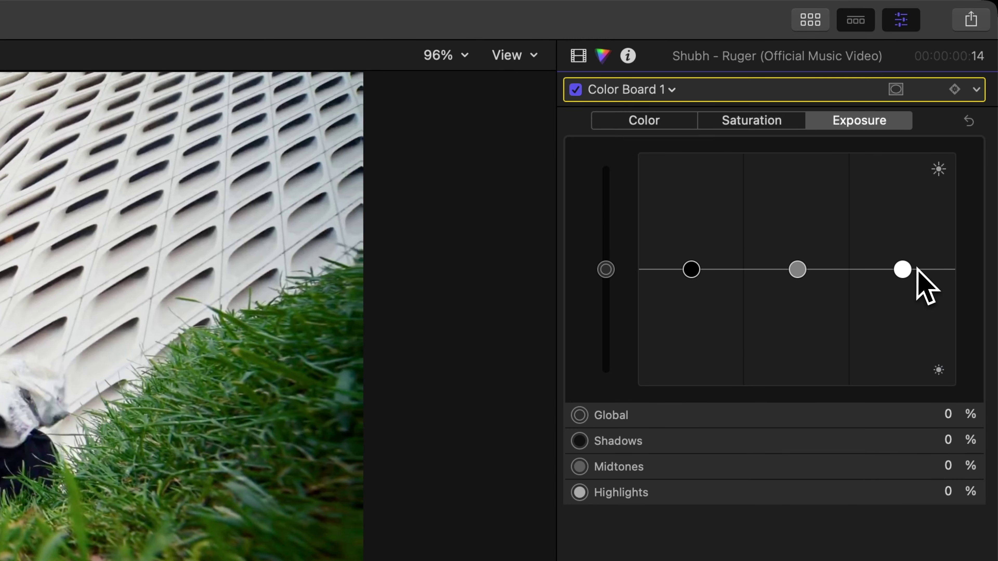
# Raise the Color Board exposure to about 77% highlights and 25% midtones, and set its global saturation to about 13%
pyautogui.moveTo(903, 270); pyautogui.dragTo(902, 191)
pyautogui.moveTo(798, 270); pyautogui.dragTo(797, 243)
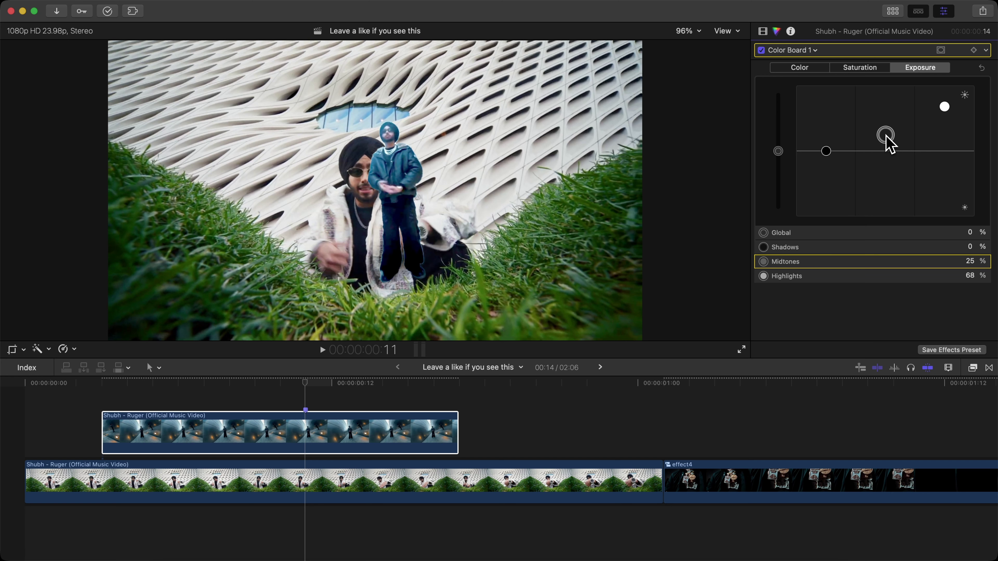
pyautogui.click(940, 113)
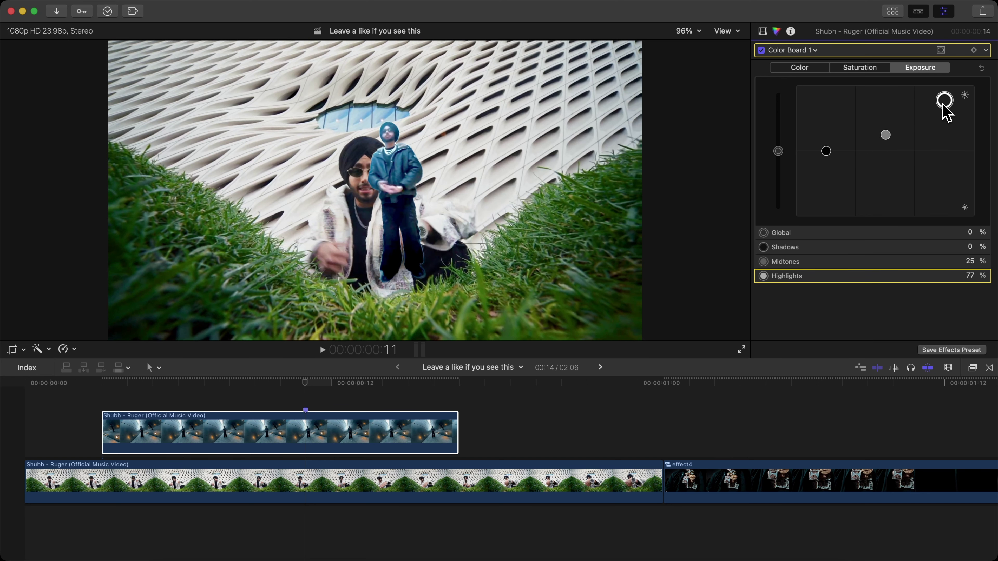
pyautogui.press('ctrl+super+s')
pyautogui.click(785, 151)
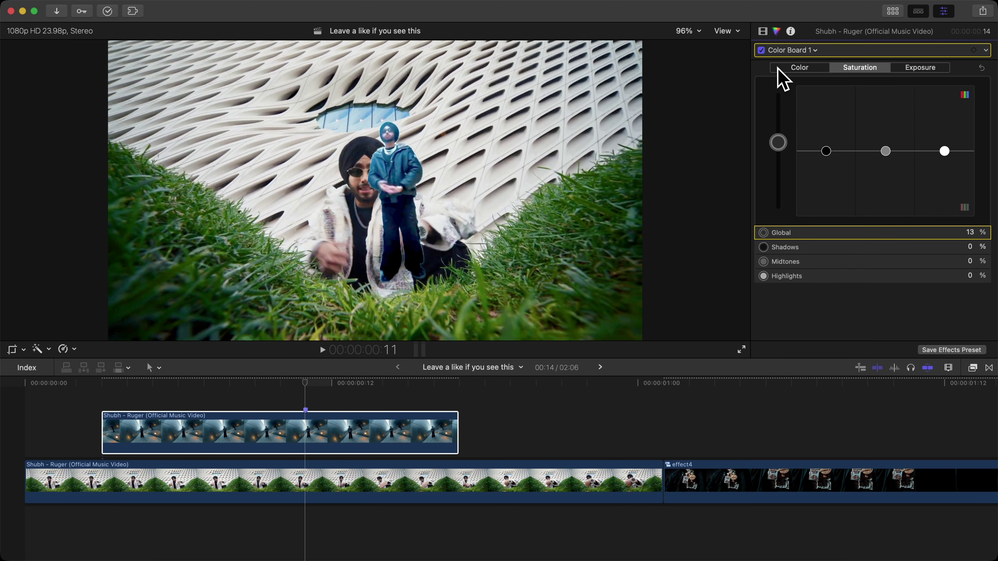
# Split the upper clip at the frame-11 mask keyframe and duplicate its first part onto the layer above
pyautogui.click(312, 434)
pyautogui.press('super+b')
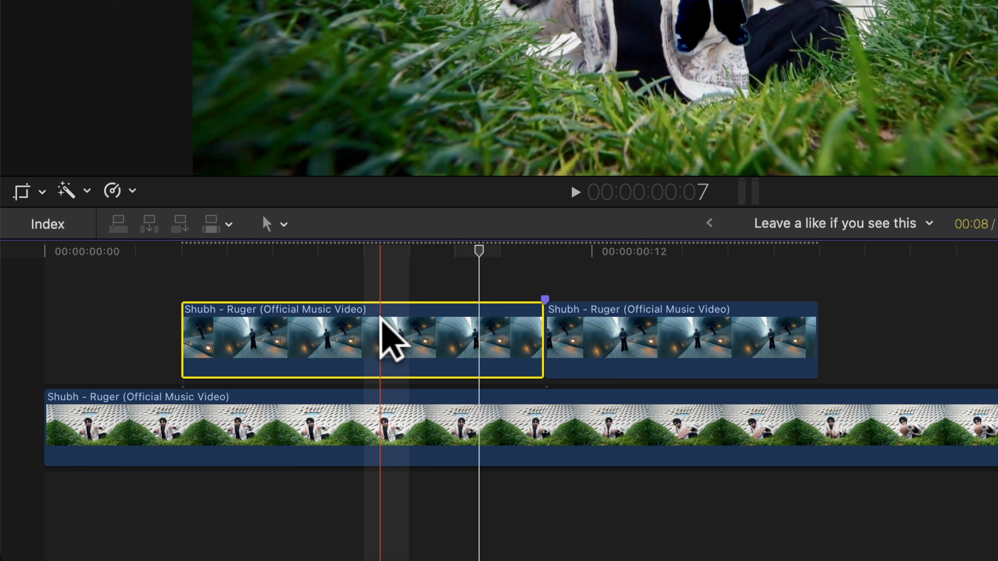
pyautogui.moveTo(219, 430); pyautogui.dragTo(212, 388)
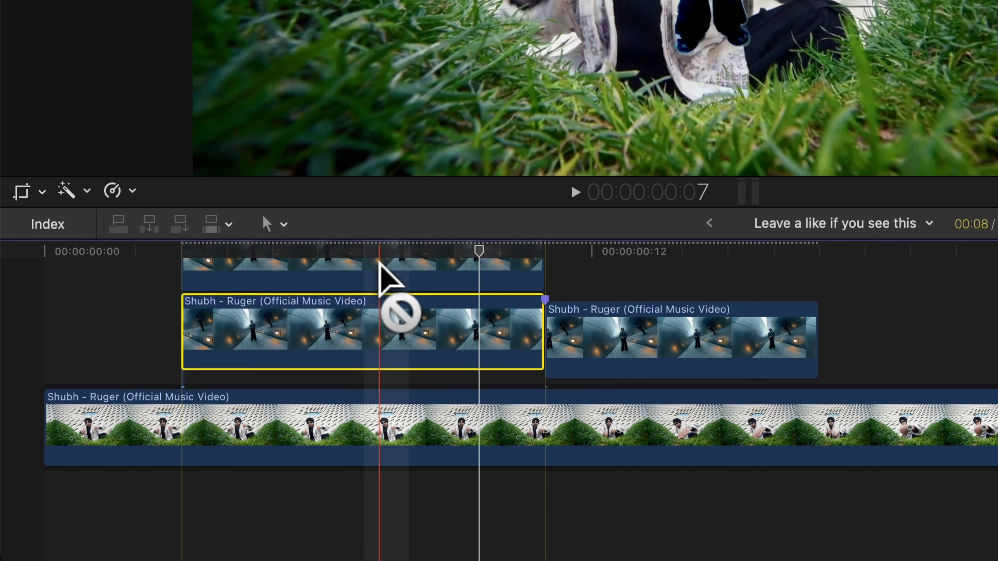
pyautogui.moveTo(379, 262); pyautogui.dragTo(389, 356)
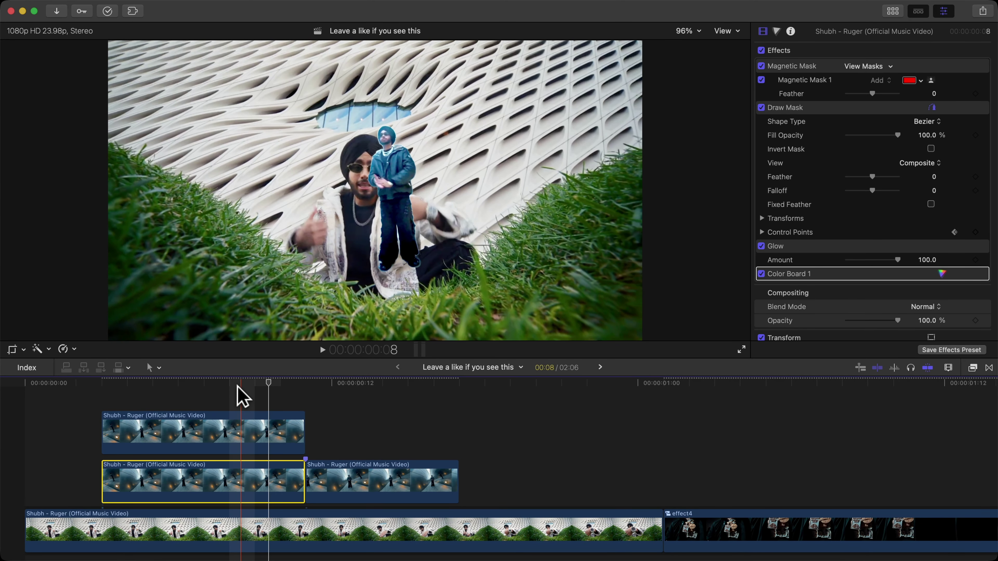
# Apply the Gaussian blur to the lower of the two stacked standing-man clips, adjust its amount, and play back the reveal
pyautogui.click(973, 368)
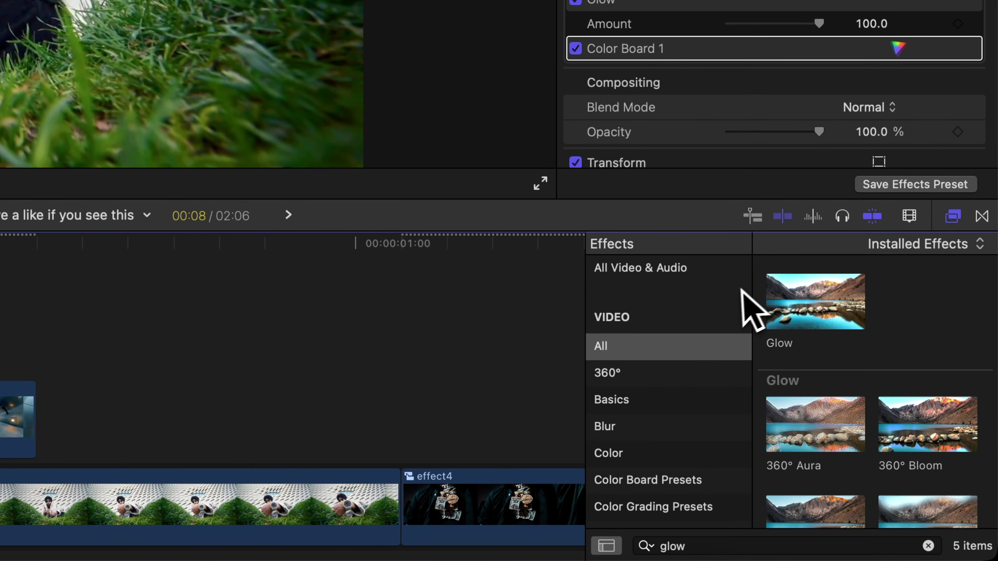
pyautogui.click(630, 422)
pyautogui.click(902, 549)
pyautogui.click(928, 547)
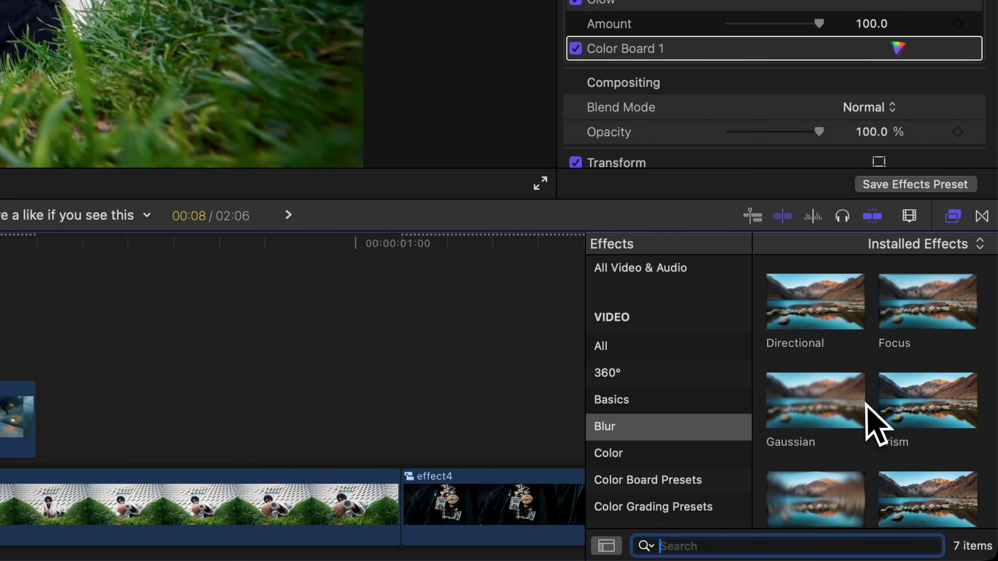
pyautogui.moveTo(819, 407); pyautogui.dragTo(0, 437)
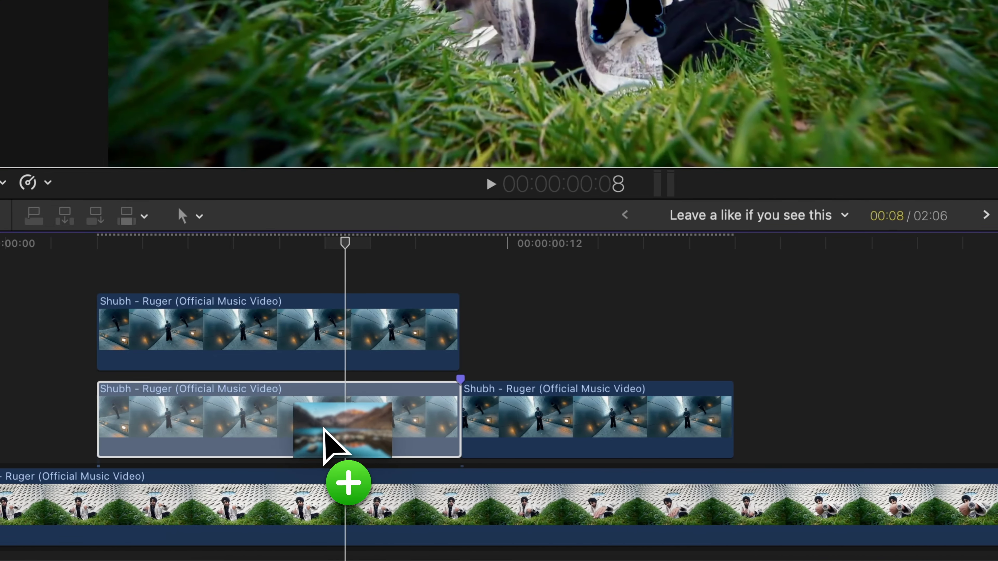
pyautogui.moveTo(323, 428); pyautogui.dragTo(325, 428)
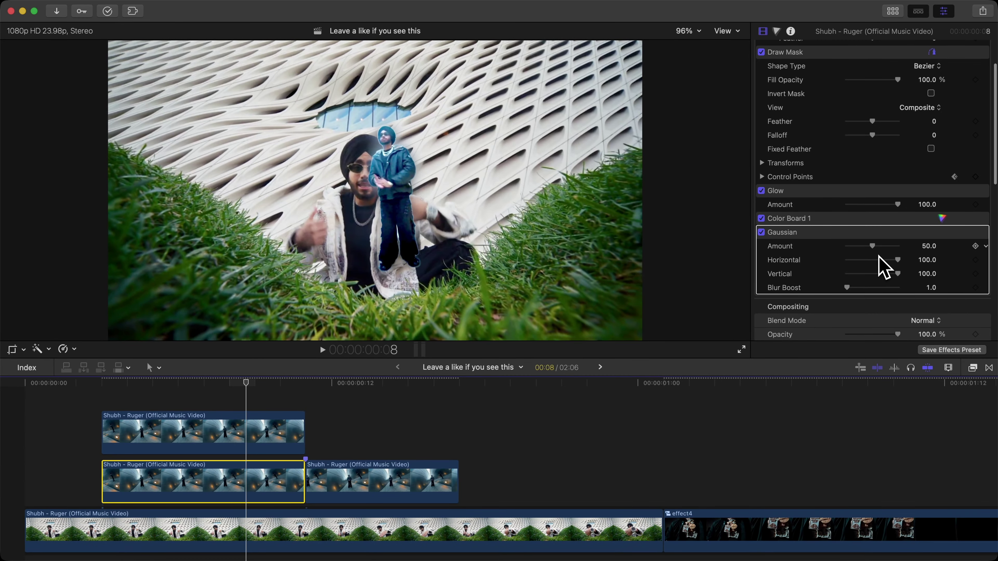
pyautogui.moveTo(872, 246); pyautogui.dragTo(873, 245)
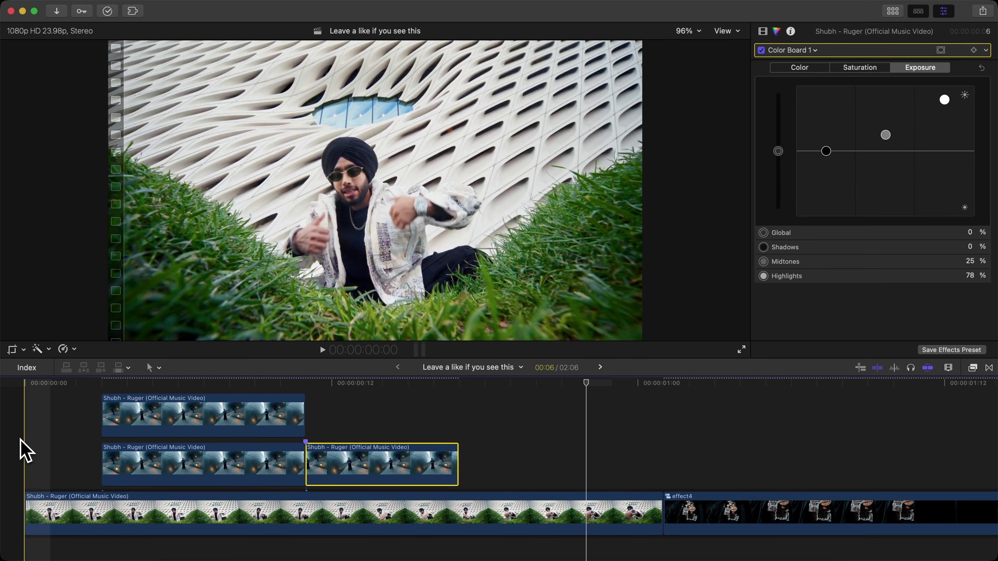
pyautogui.press('space')
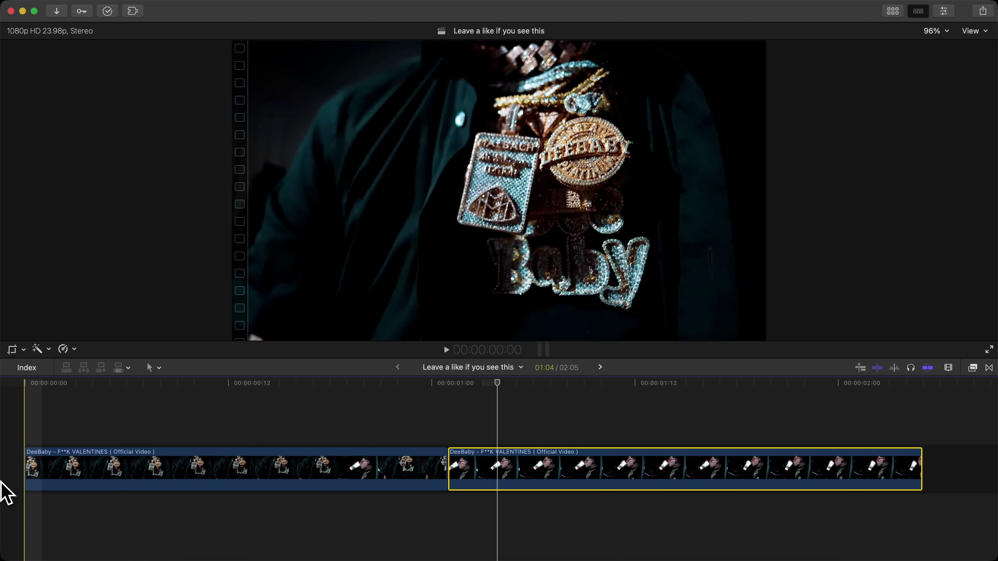
# Play back the start of the jewelry clip in the project that cuts to the man drinking
pyautogui.press('space')
pyautogui.press('space')
pyautogui.press('space')
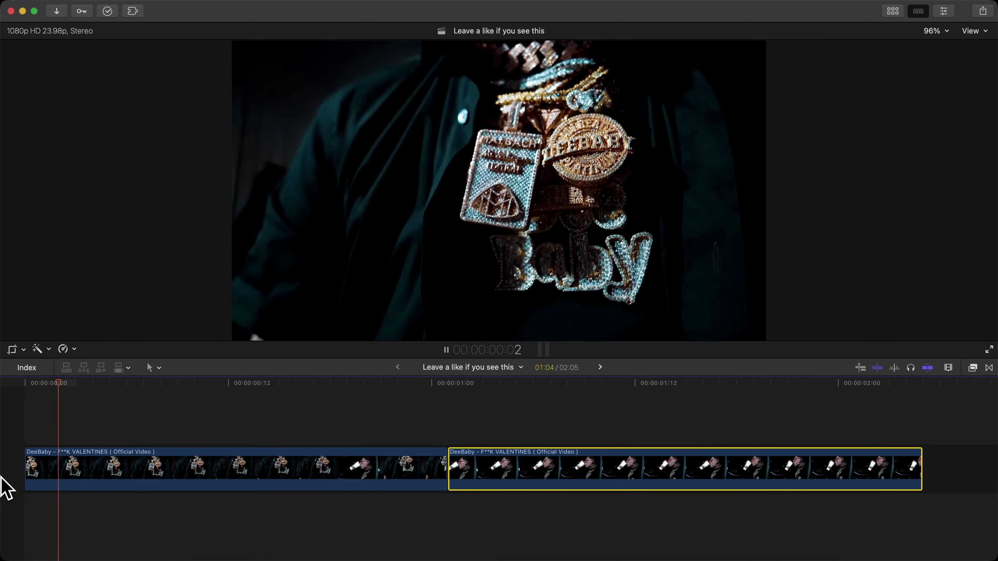
pyautogui.press('space')
# Select the first jewelry clip and switch its crop mode to Ken Burns
pyautogui.click(107, 456)
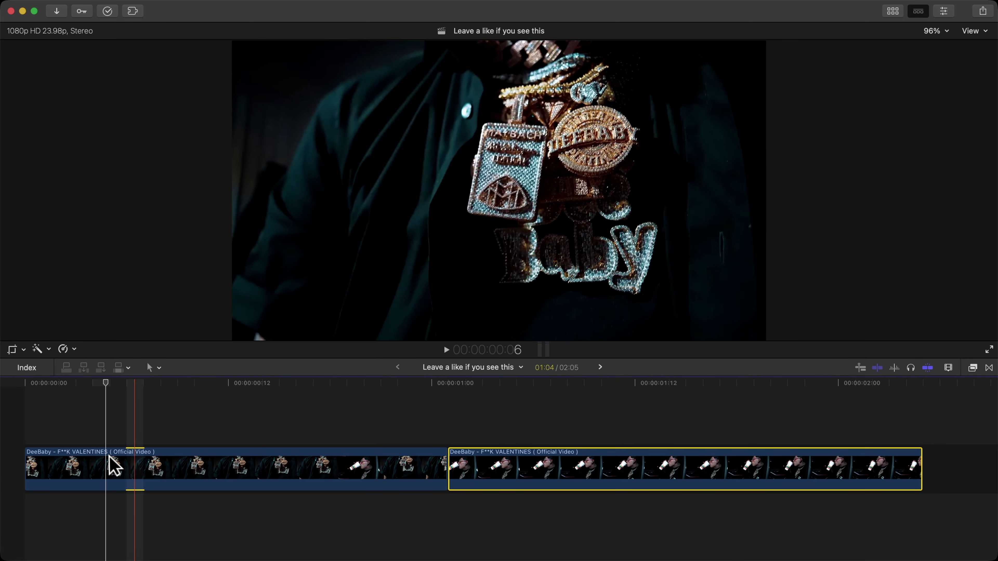
pyautogui.click(112, 466)
pyautogui.click(82, 382)
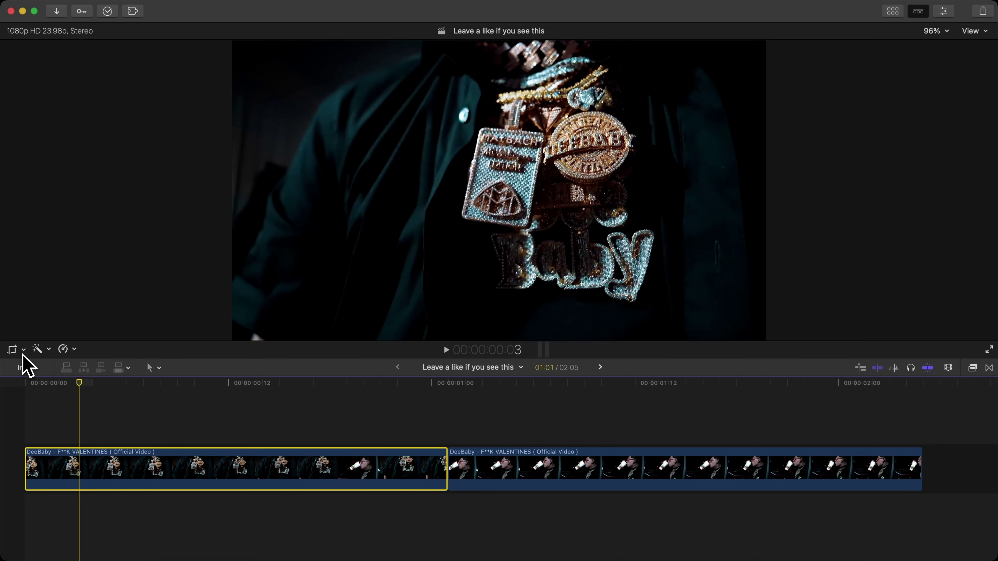
pyautogui.click(12, 349)
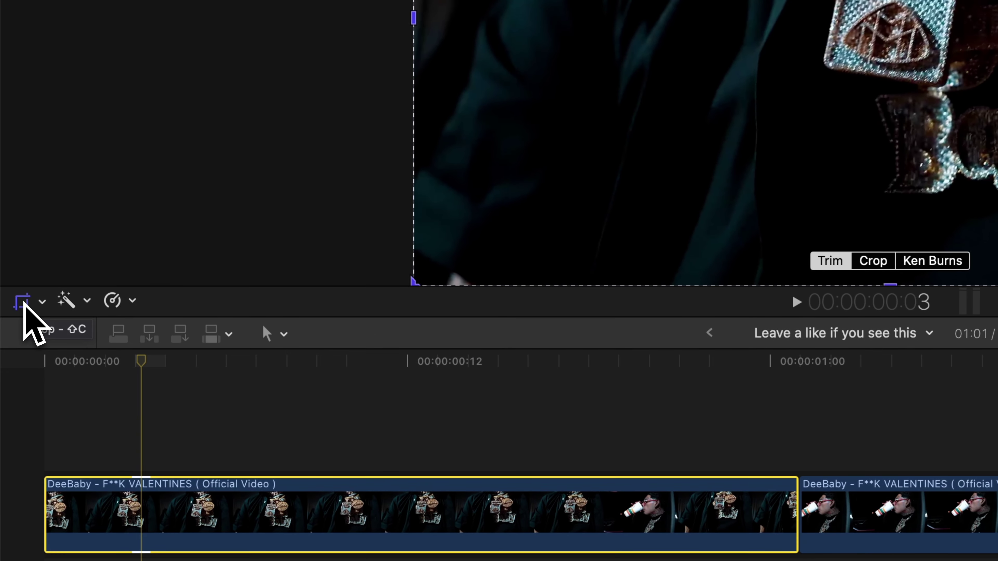
pyautogui.click(41, 302)
pyautogui.click(89, 353)
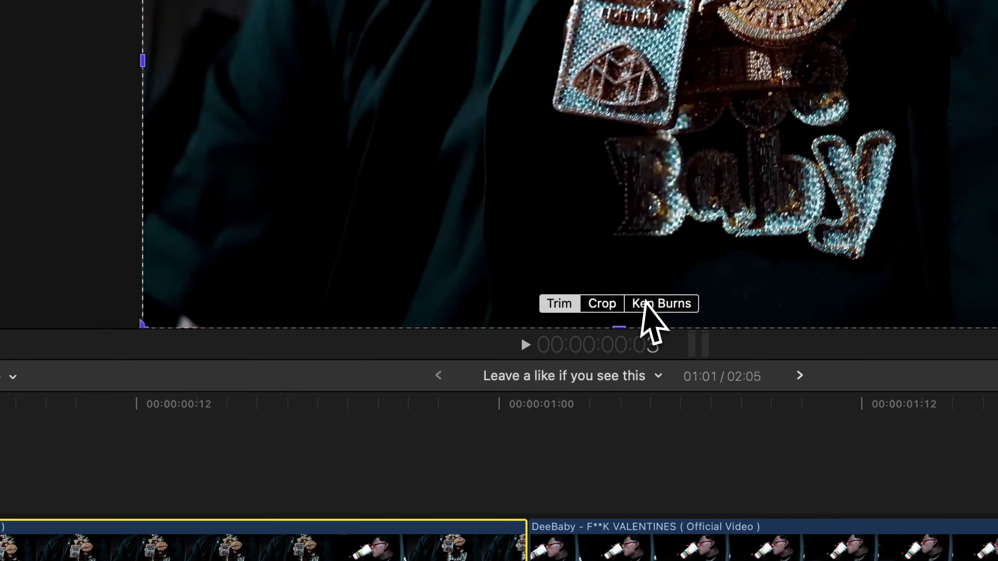
pyautogui.click(933, 261)
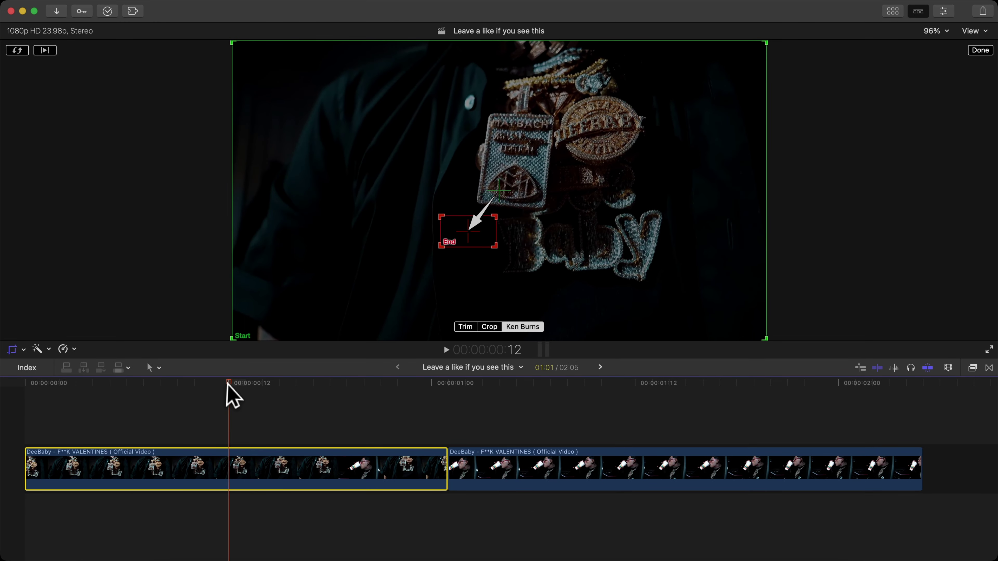
# At the jewelry clip's last frame, resize the Ken Burns end frame to about 675% scale and reposition it over the dark shirt
pyautogui.press('space')
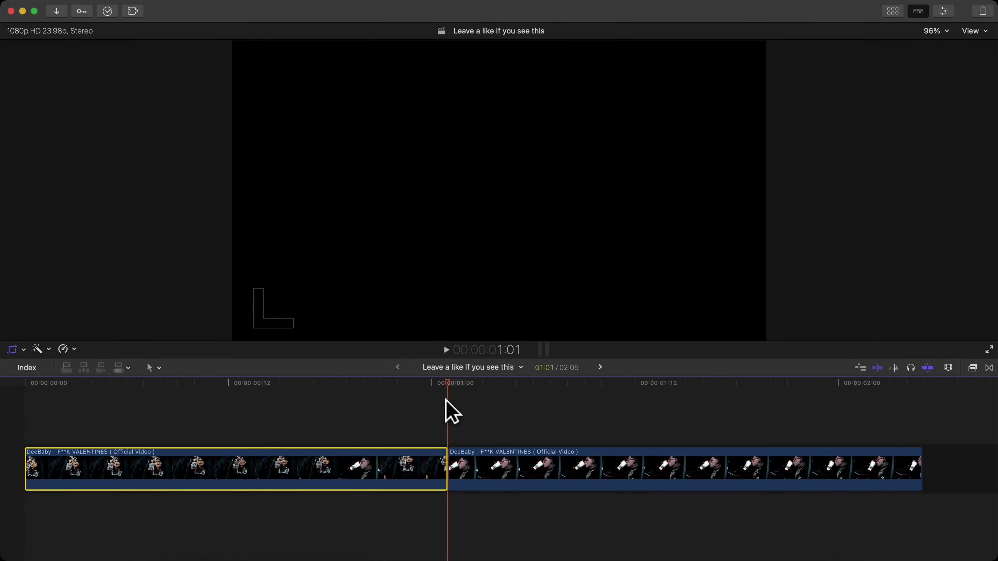
pyautogui.press('Left')
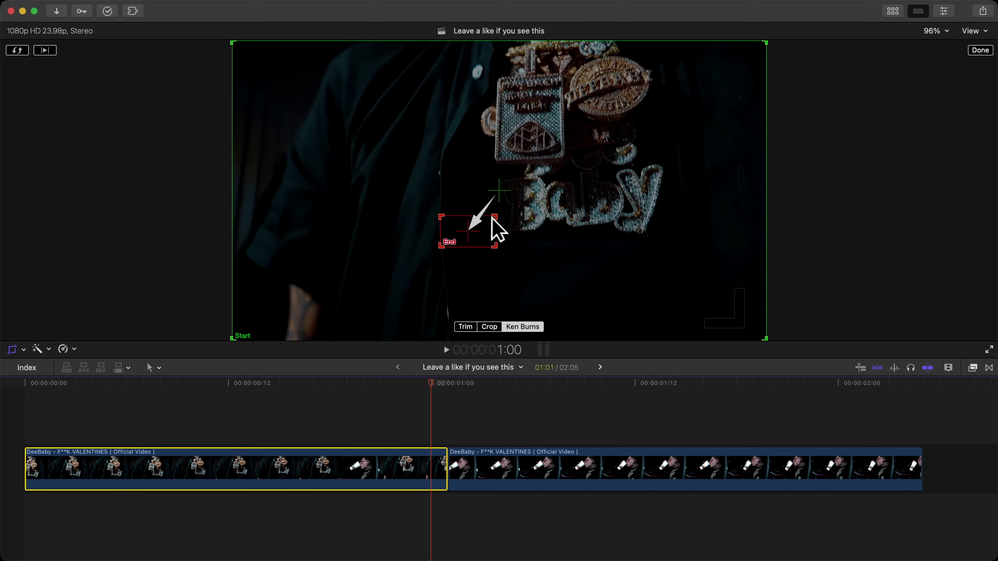
pyautogui.moveTo(492, 217); pyautogui.dragTo(673, 127)
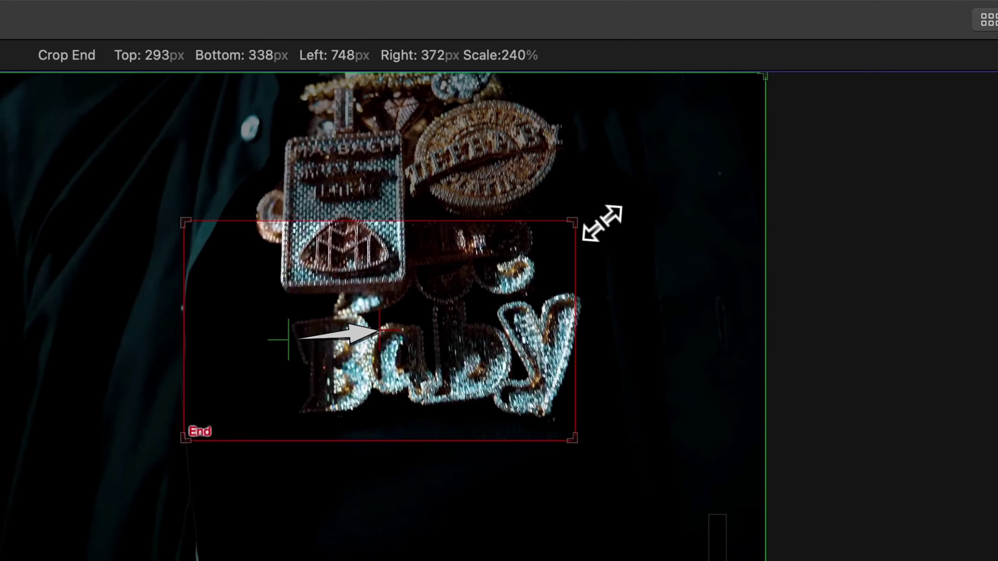
pyautogui.moveTo(602, 224); pyautogui.dragTo(343, 371)
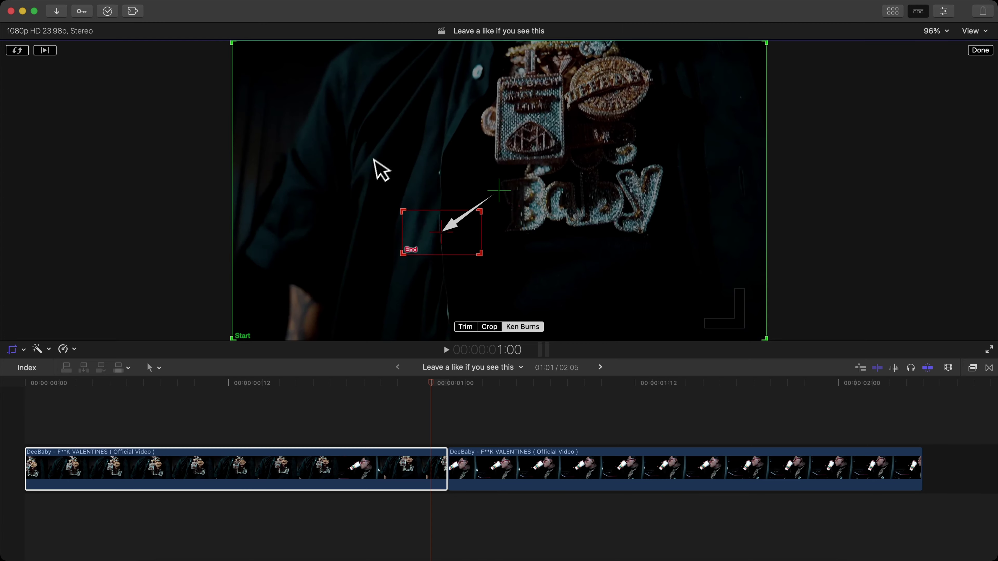
pyautogui.moveTo(438, 242); pyautogui.dragTo(488, 186)
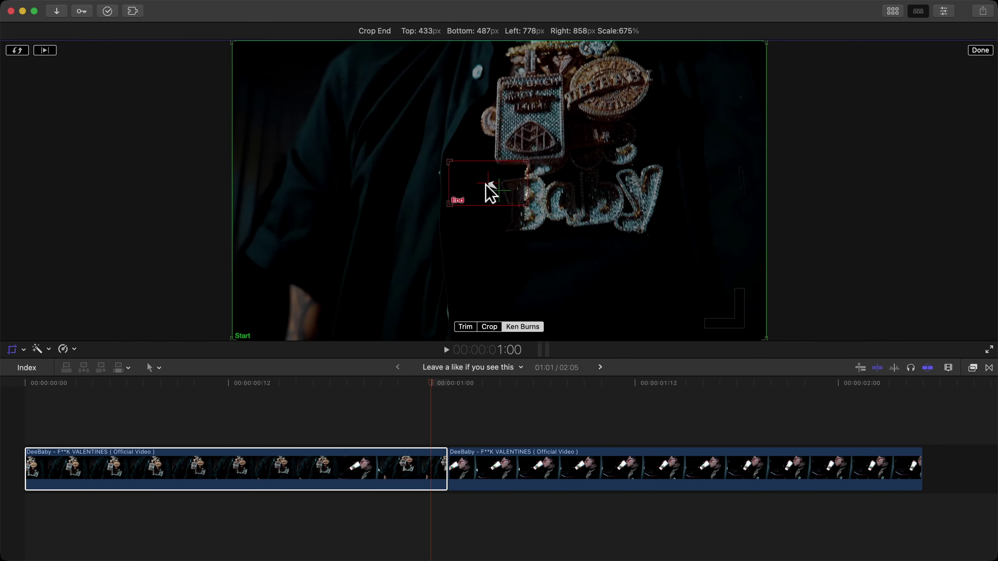
pyautogui.moveTo(546, 231); pyautogui.dragTo(453, 263)
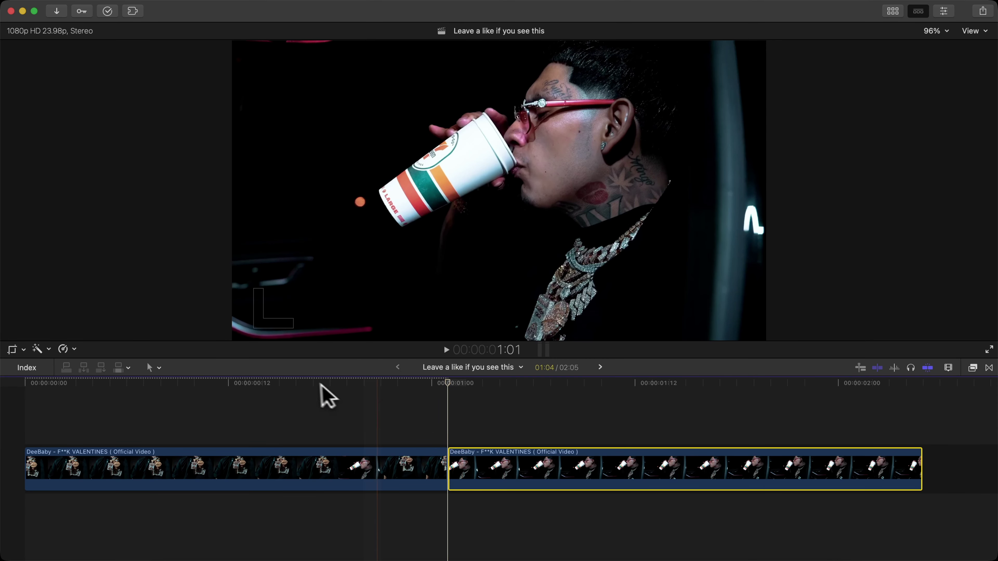
# Switch the crop mode of the second clip, with the man drinking, to Ken Burns
pyautogui.click(12, 349)
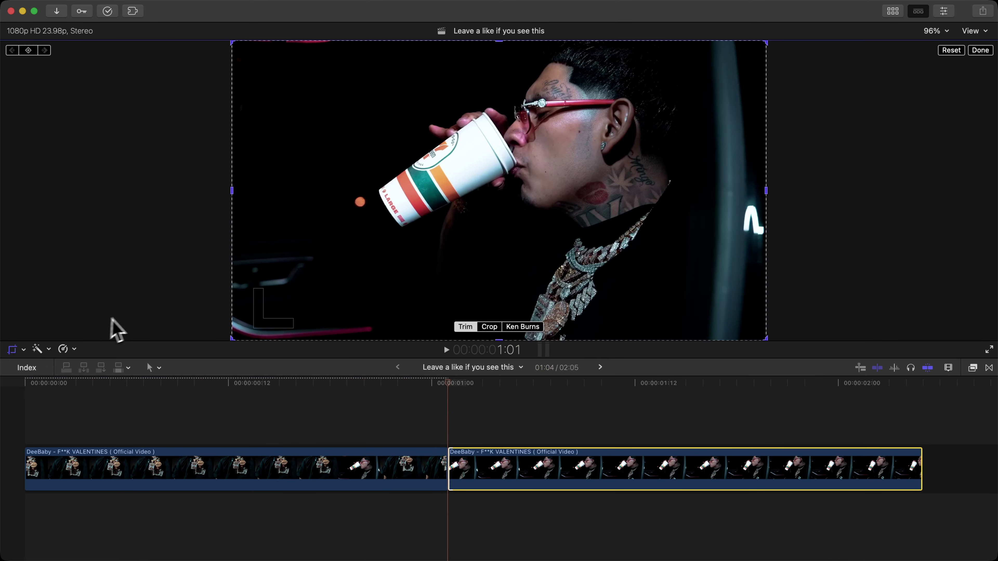
pyautogui.click(521, 327)
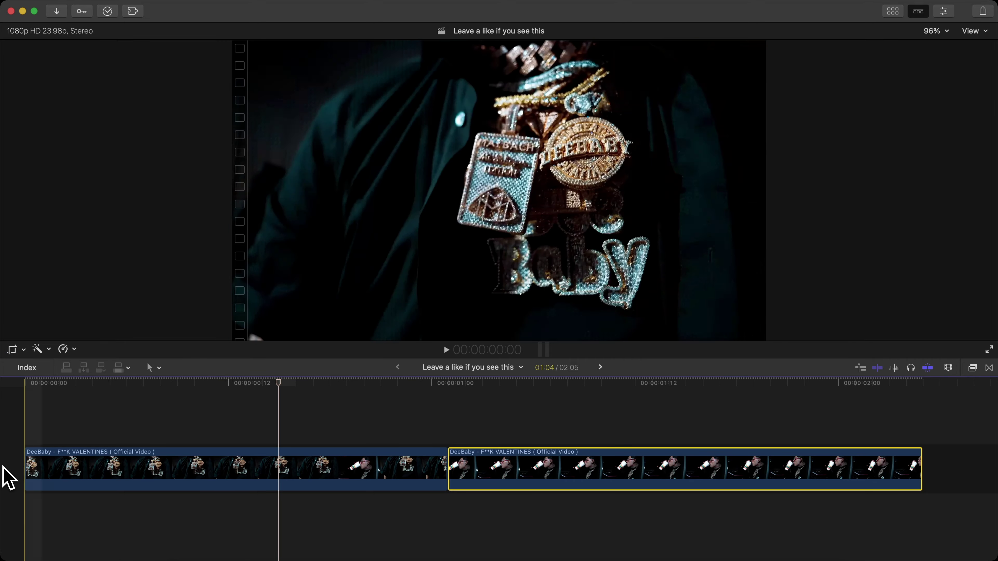
# Play back the Ken Burns transition between the two clips, and toggle the jewelry clip off and back on
pyautogui.press('space')
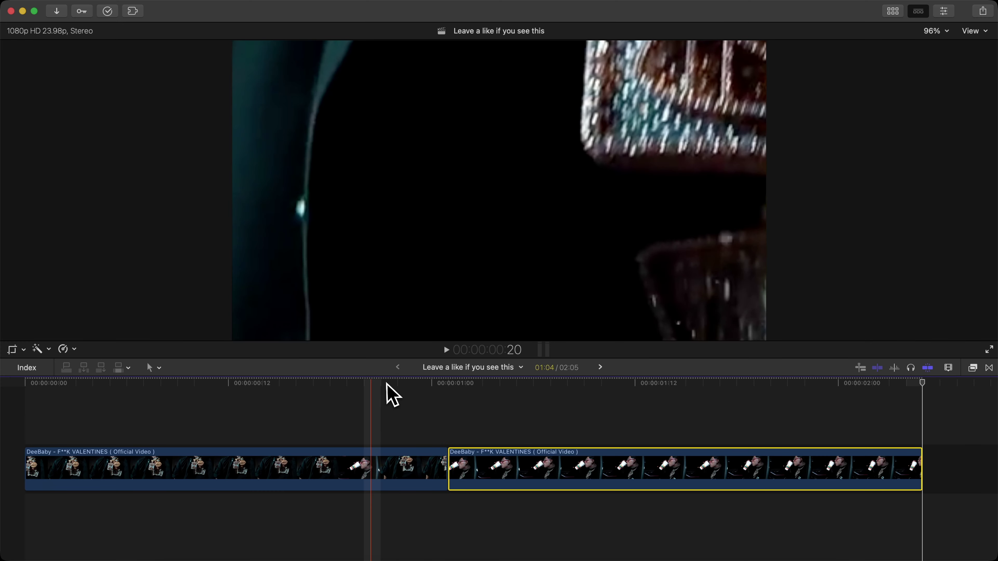
pyautogui.click(95, 464)
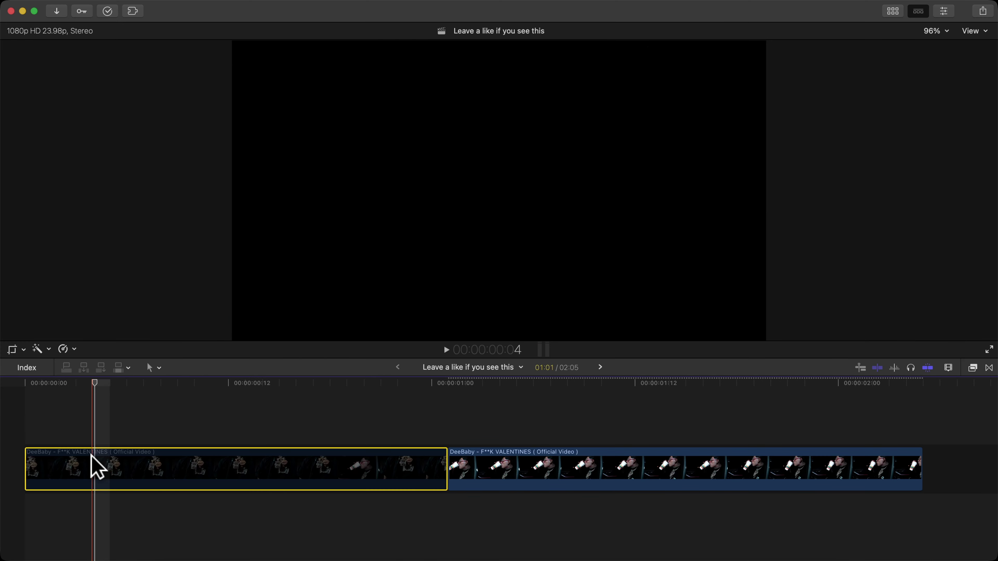
pyautogui.press('v')
pyautogui.press('v')
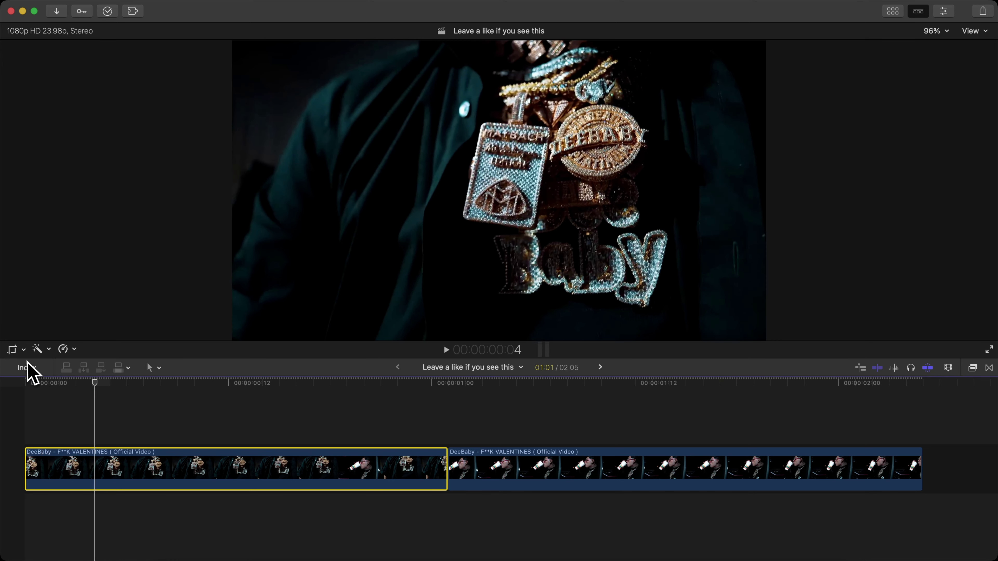
# Reopen the jewelry clip's Ken Burns frames and skim through the clip to check the start and end framing
pyautogui.click(13, 350)
pyautogui.moveTo(63, 389); pyautogui.dragTo(230, 389)
pyautogui.moveTo(375, 383); pyautogui.dragTo(430, 387)
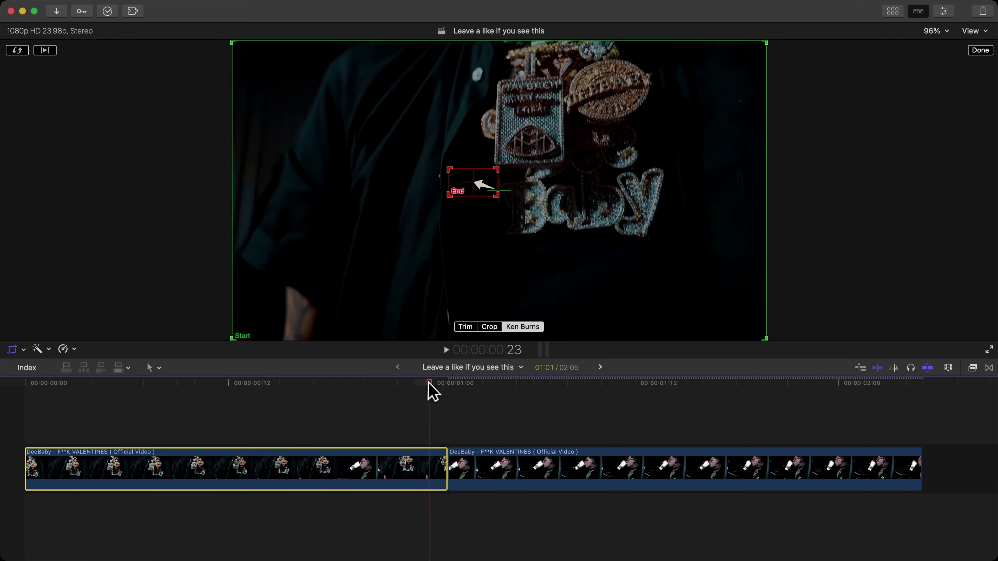
pyautogui.click(470, 472)
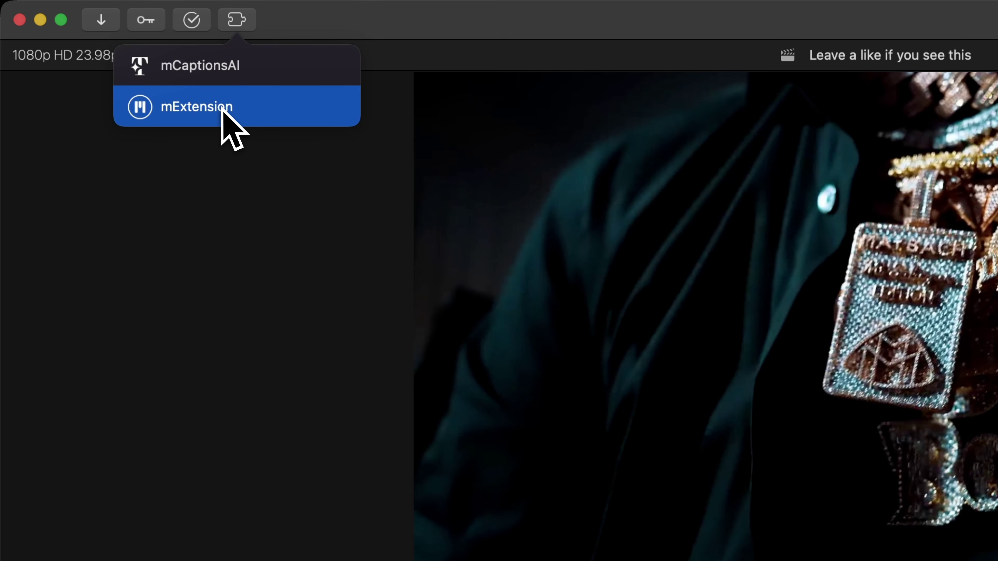
# Open the mExtension workflow extension and browse the typography, effects and camera movements in KINGTUTSPRO's Collection
pyautogui.click(123, 62)
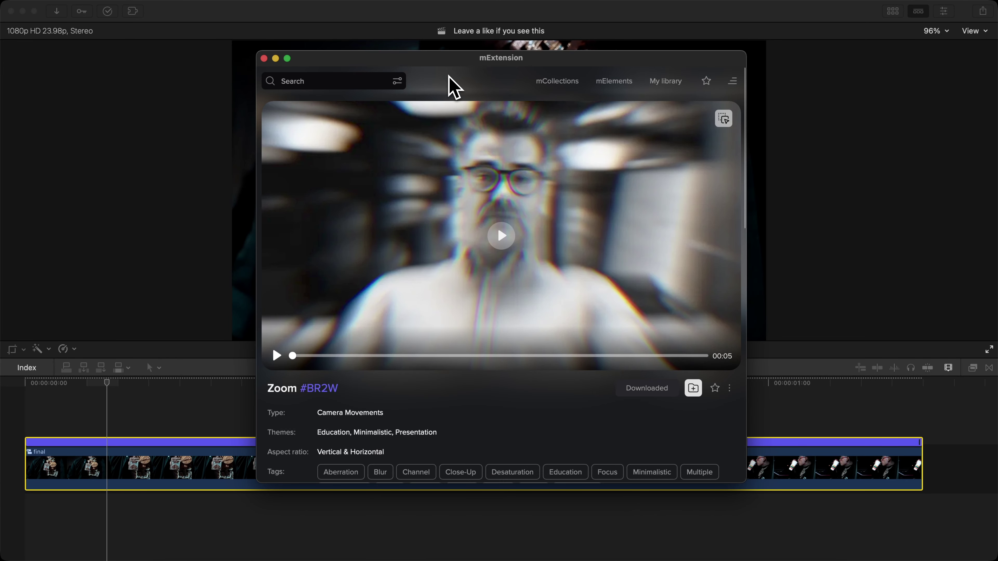
pyautogui.scroll(-3, 450, 78)
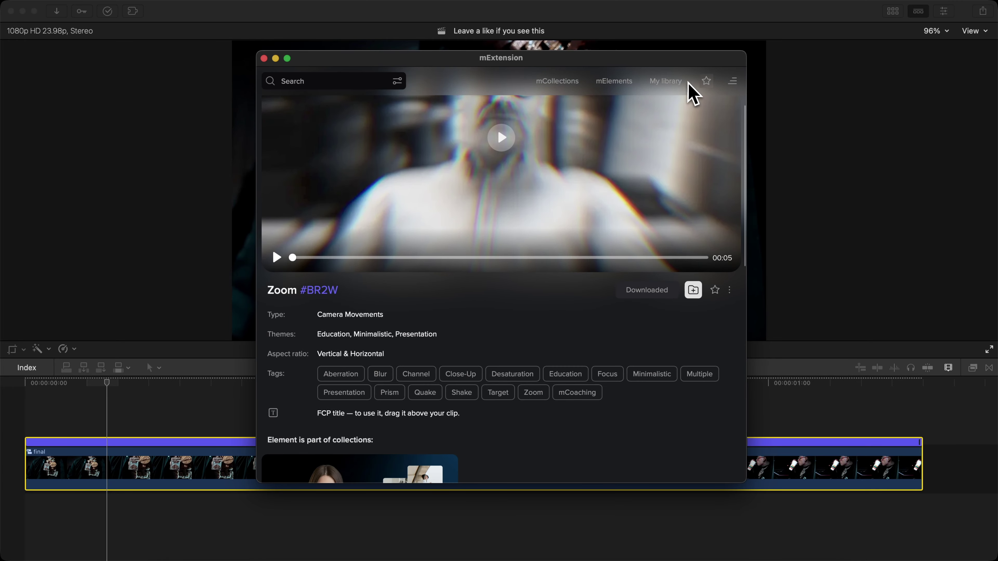
pyautogui.click(664, 95)
pyautogui.click(423, 172)
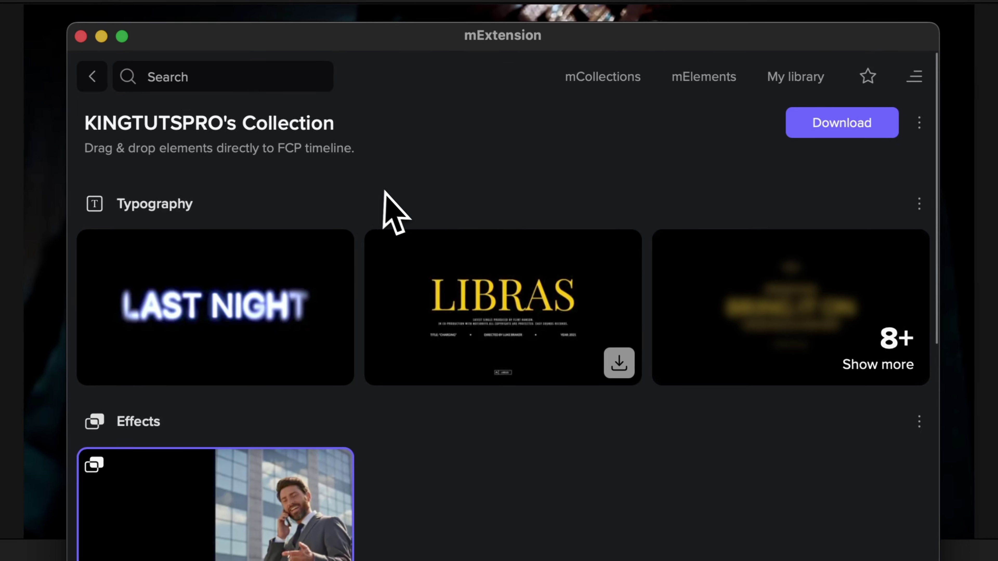
pyautogui.scroll(-5, 624, 319)
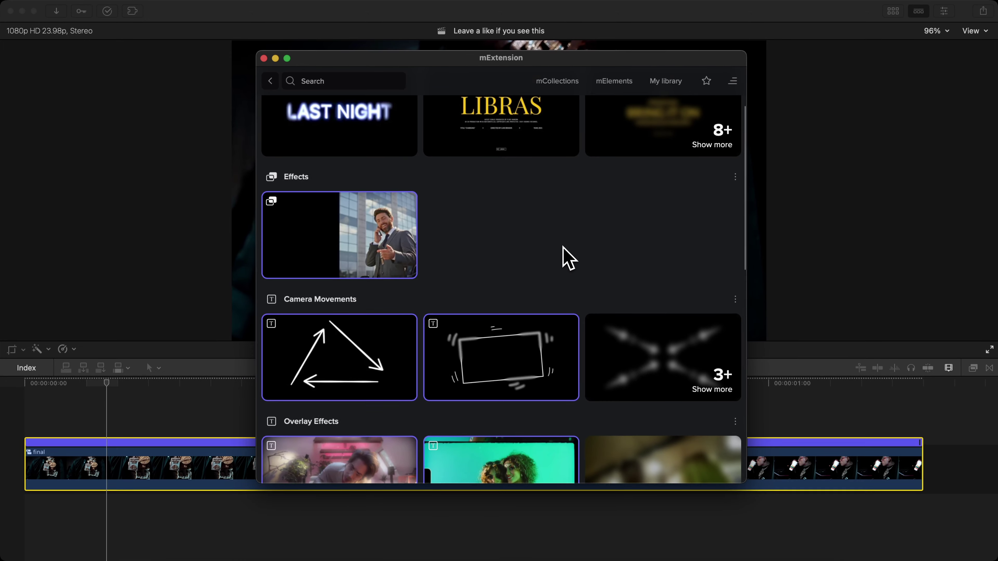
pyautogui.scroll(4, 559, 177)
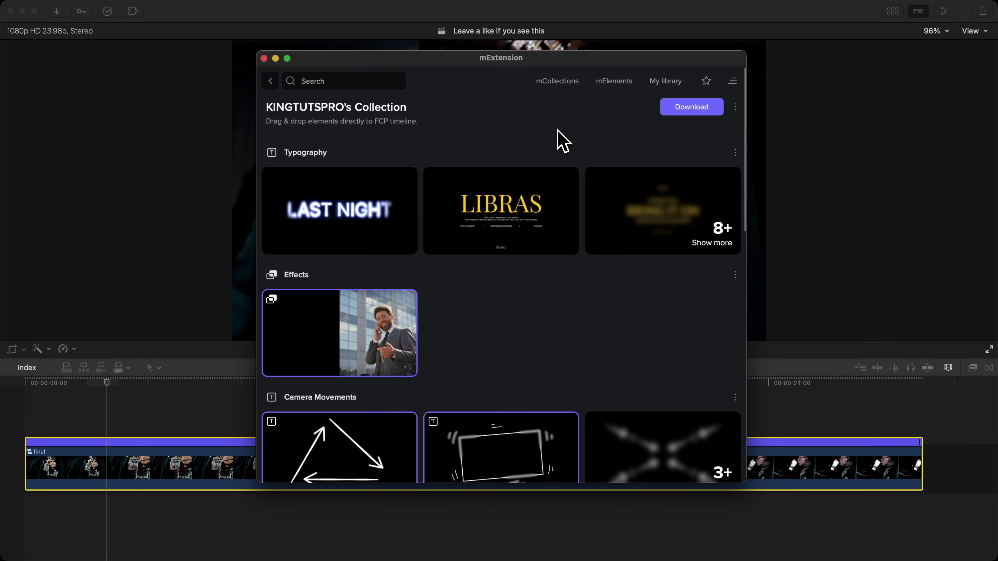